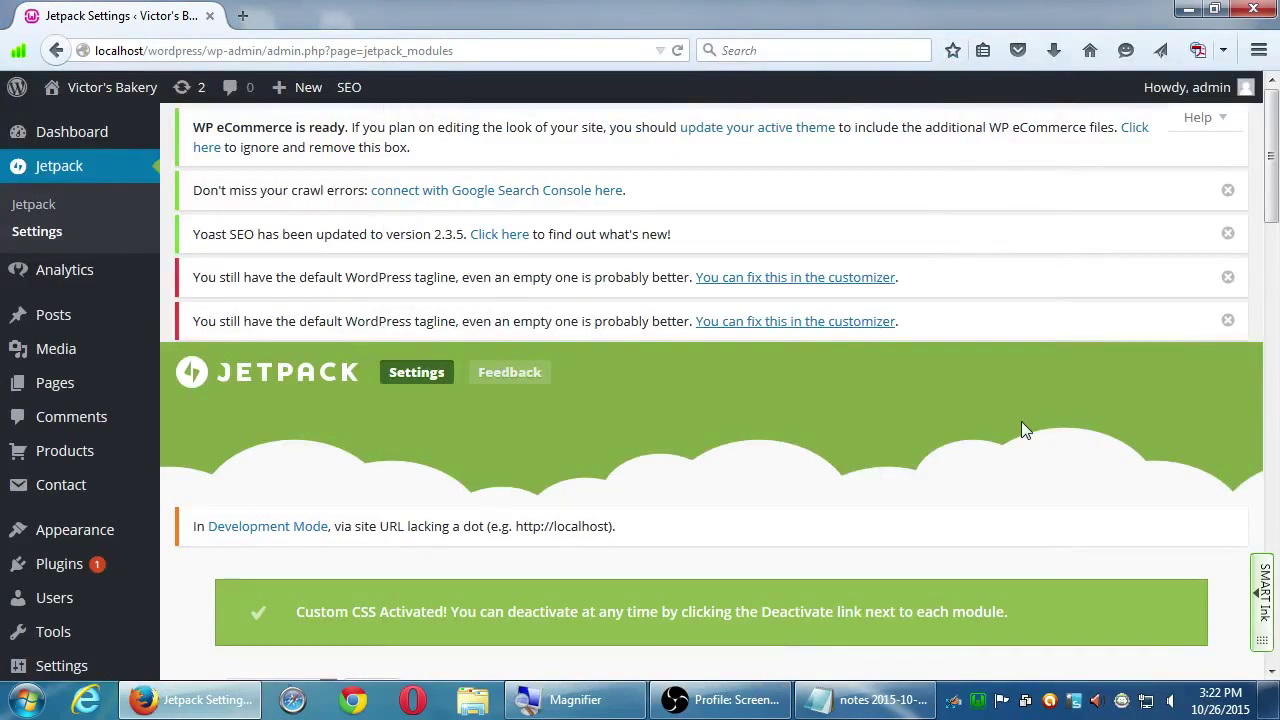
# Step: Scroll to the Jetpack module list to confirm Custom CSS is active and reveal the Appearance menu
pyautogui.scroll(-10, 1018, 421)
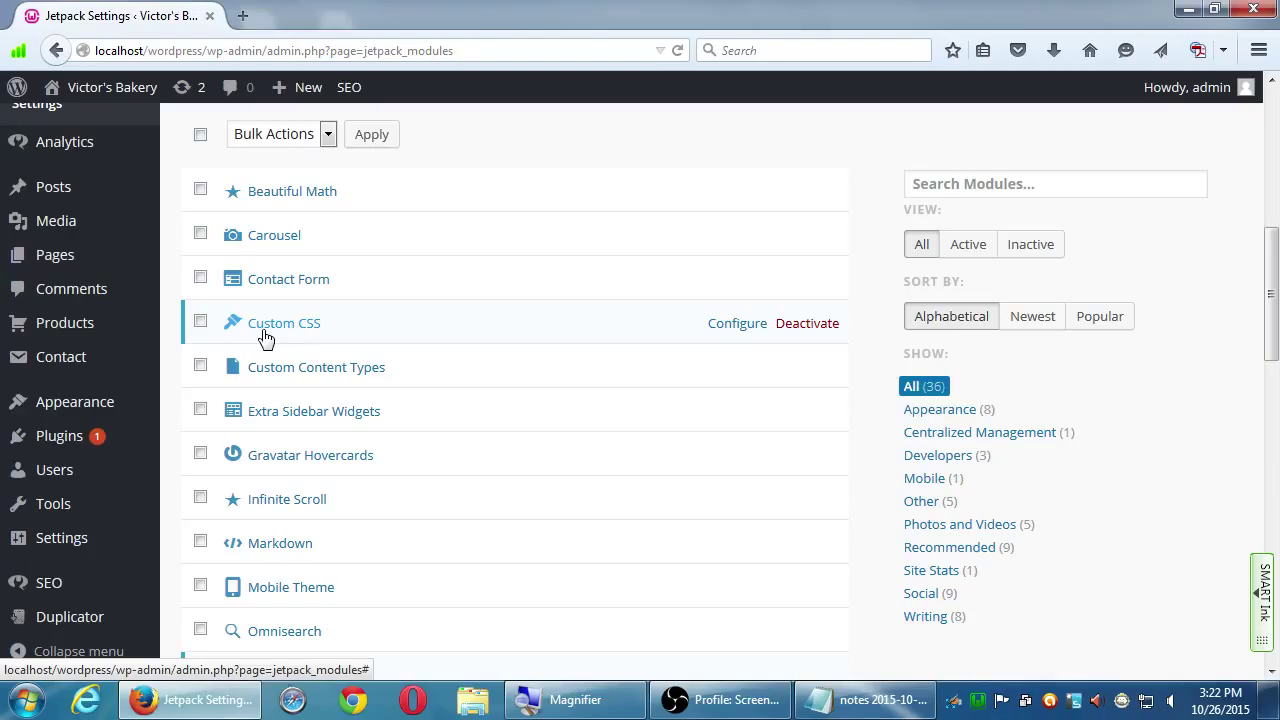
pyautogui.moveTo(137, 397)
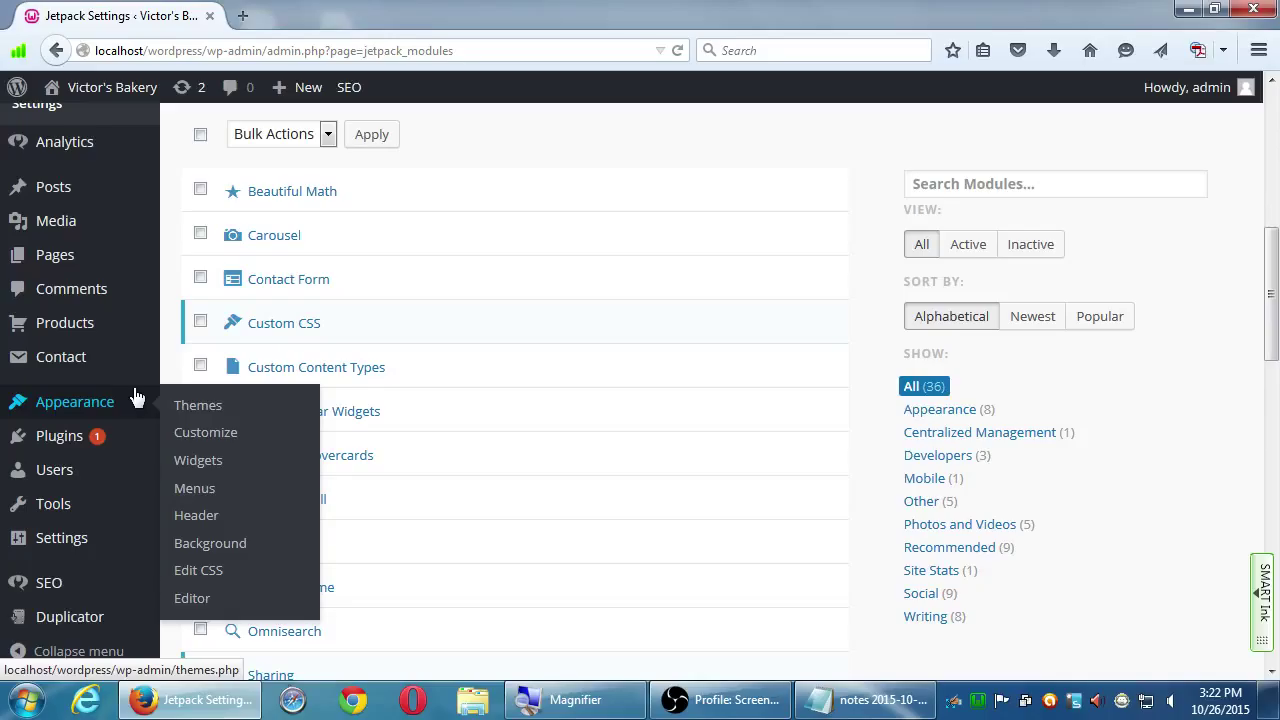
# Step: Open Appearance > Edit CSS and review the default welcome comment, None preprocessor and Add-on mode
pyautogui.click(222, 571)
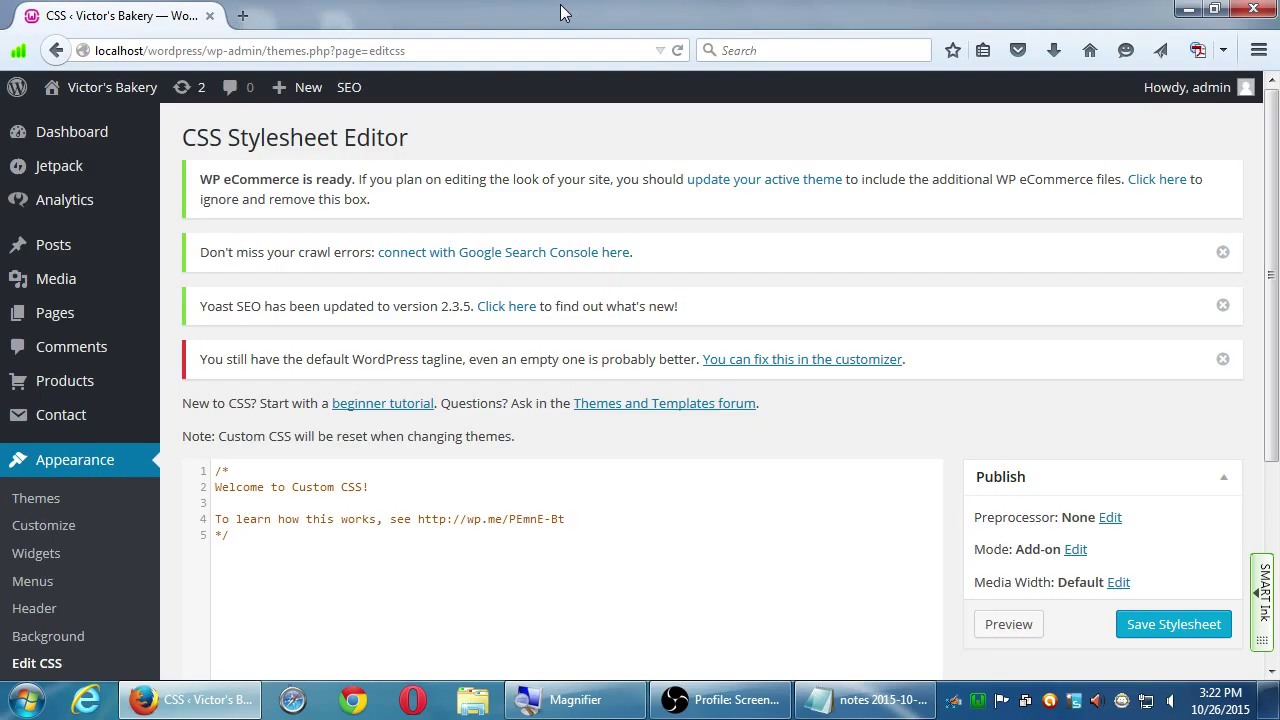
pyautogui.scroll(-2, 902, 366)
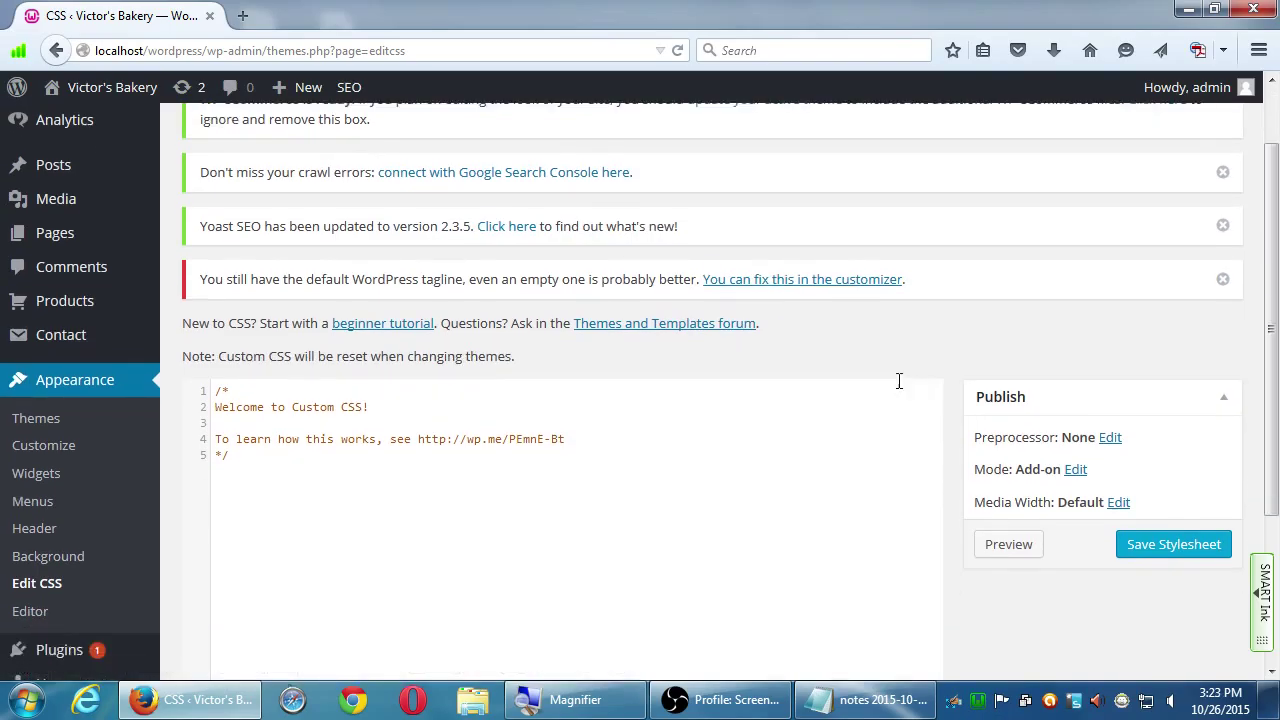
pyautogui.scroll(-3, 899, 380)
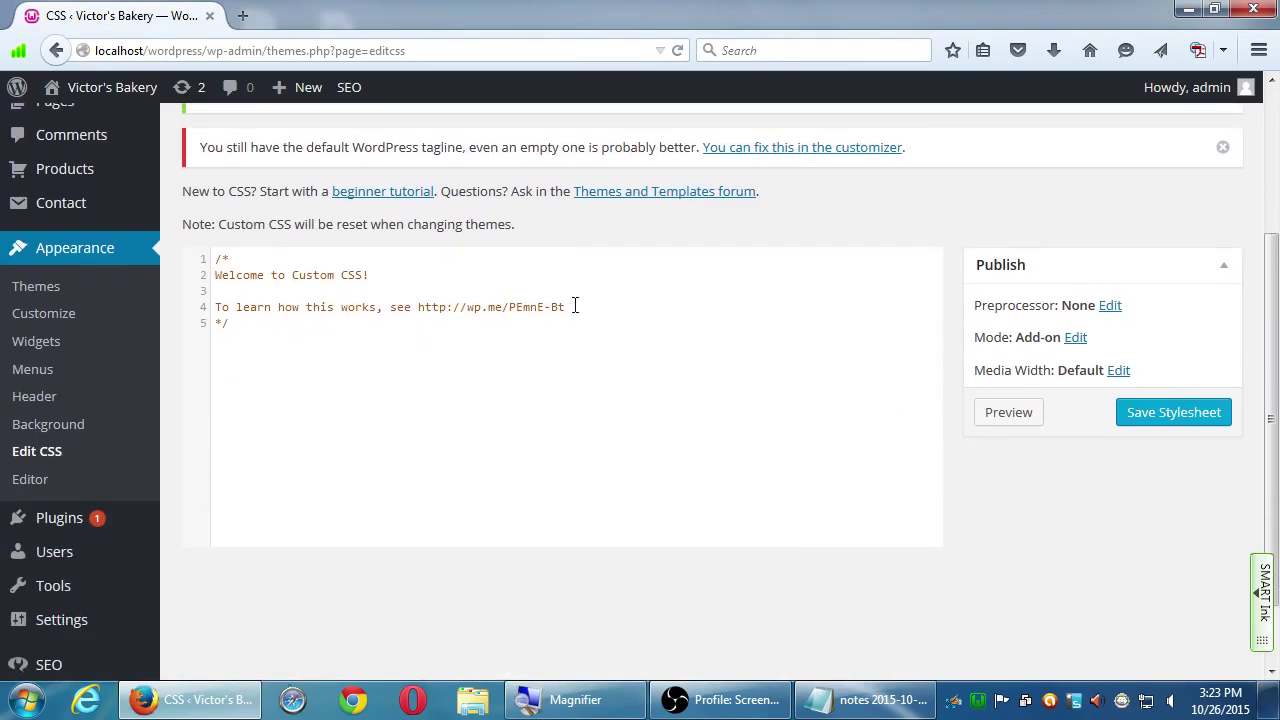
pyautogui.scroll(-1, 972, 472)
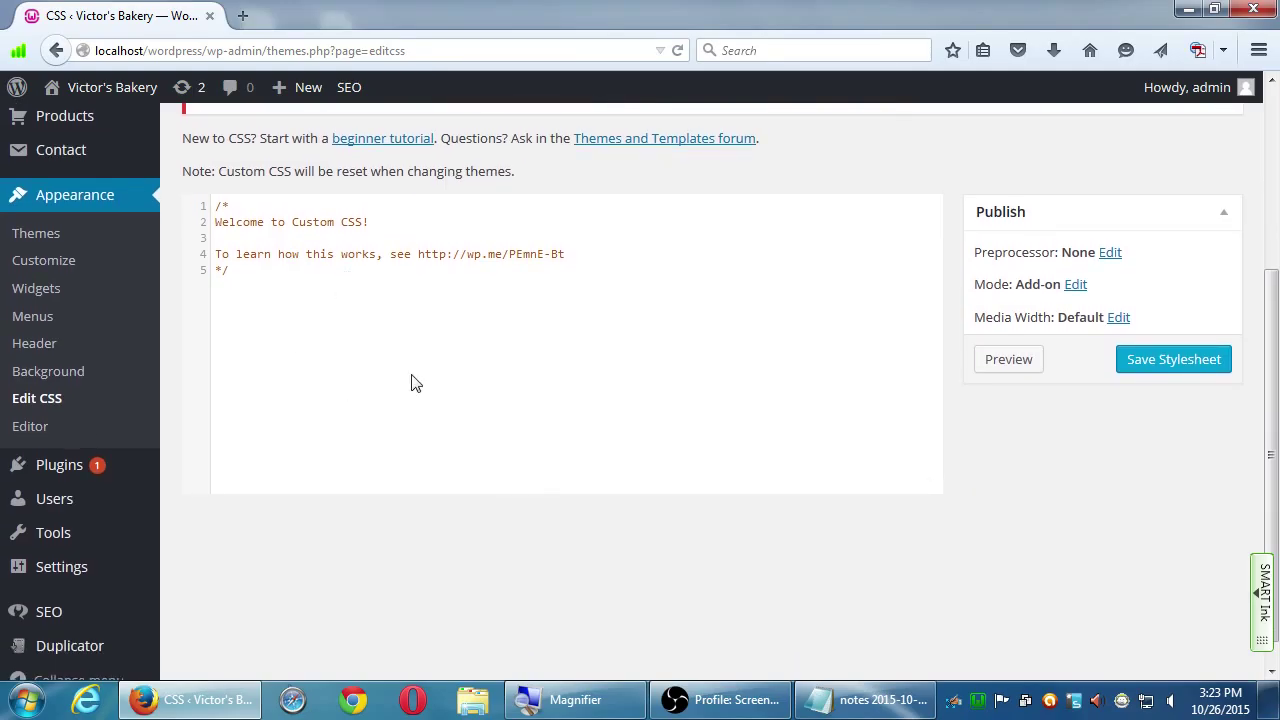
pyautogui.scroll(3, 428, 392)
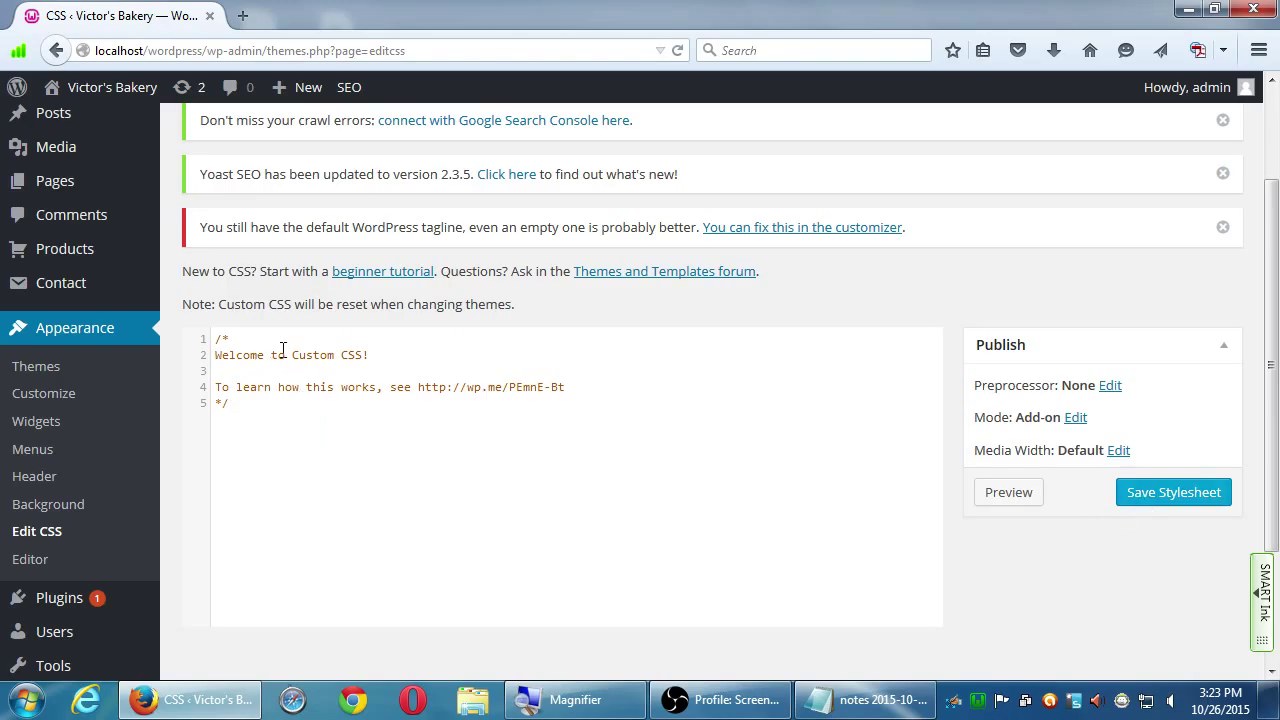
pyautogui.scroll(2, 285, 347)
pyautogui.scroll(3, 285, 347)
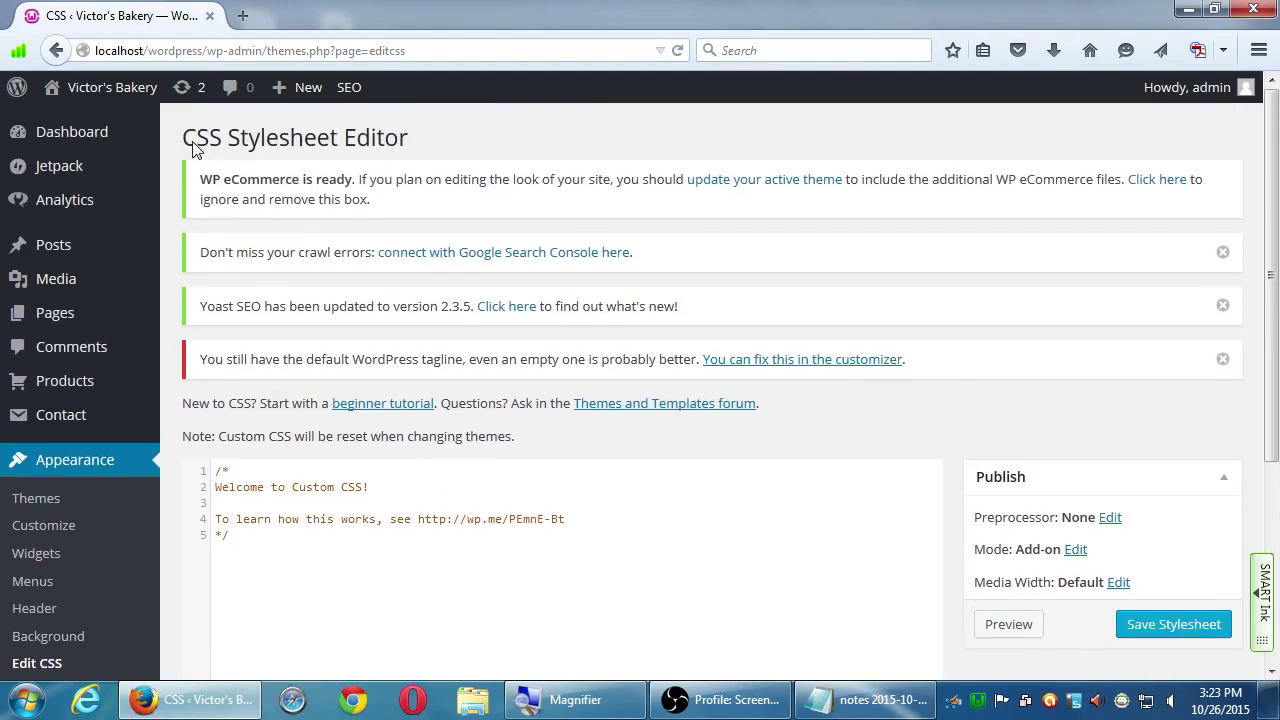
pyautogui.moveTo(184, 140); pyautogui.dragTo(224, 138)
pyautogui.scroll(-4, 229, 303)
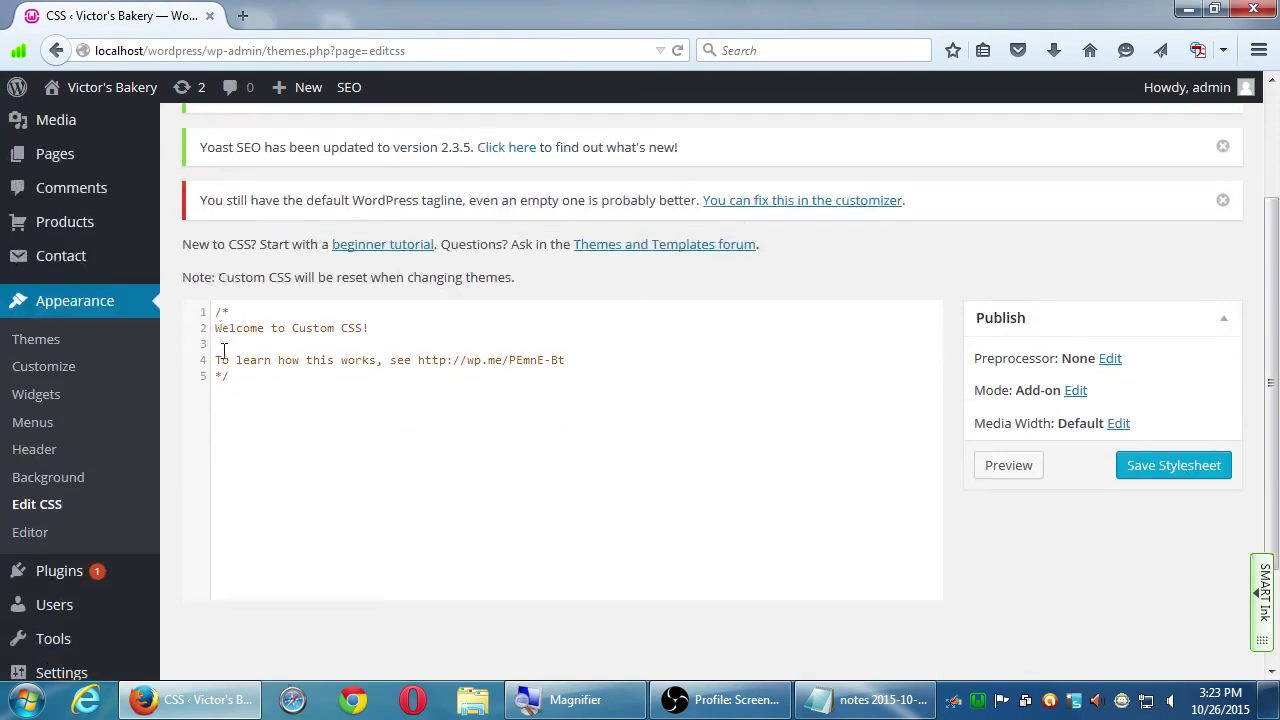
# Step: Look over Twenty Fifteen's style.css in the theme editor, then return to the Custom CSS editor
pyautogui.click(42, 490)
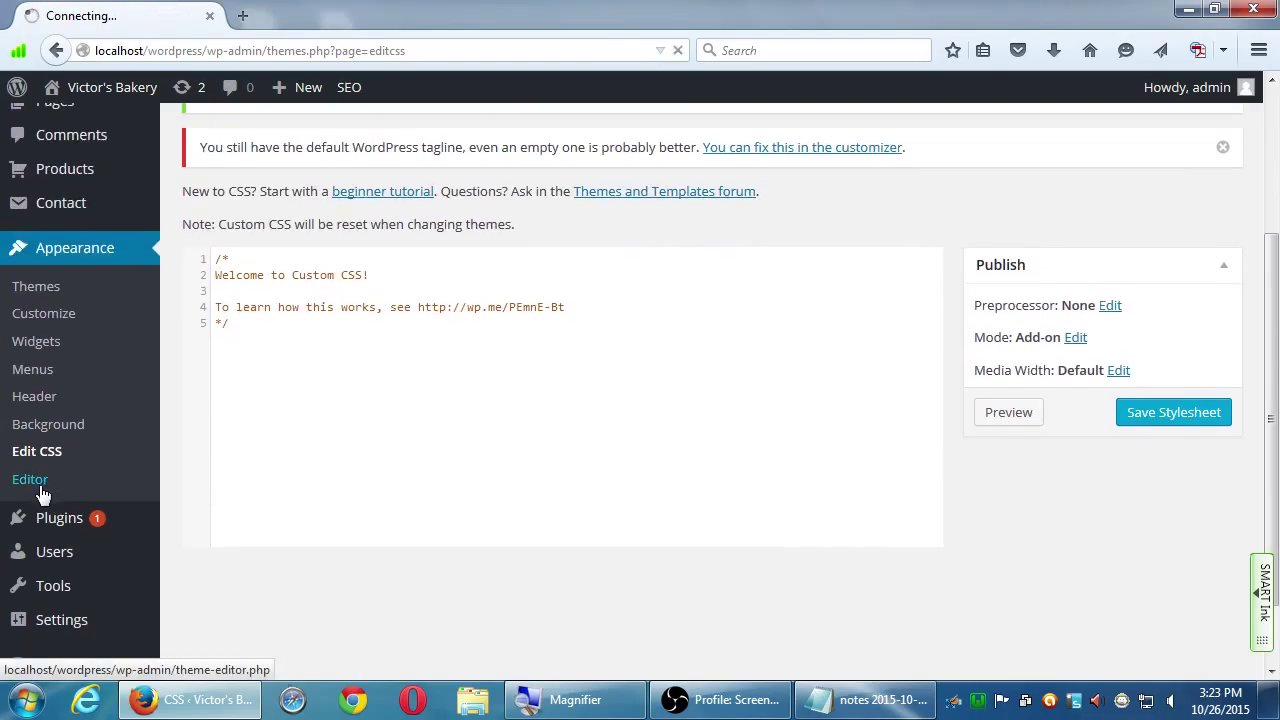
pyautogui.scroll(-6, 1150, 600)
pyautogui.scroll(-4, 1145, 620)
pyautogui.scroll(12, 1150, 620)
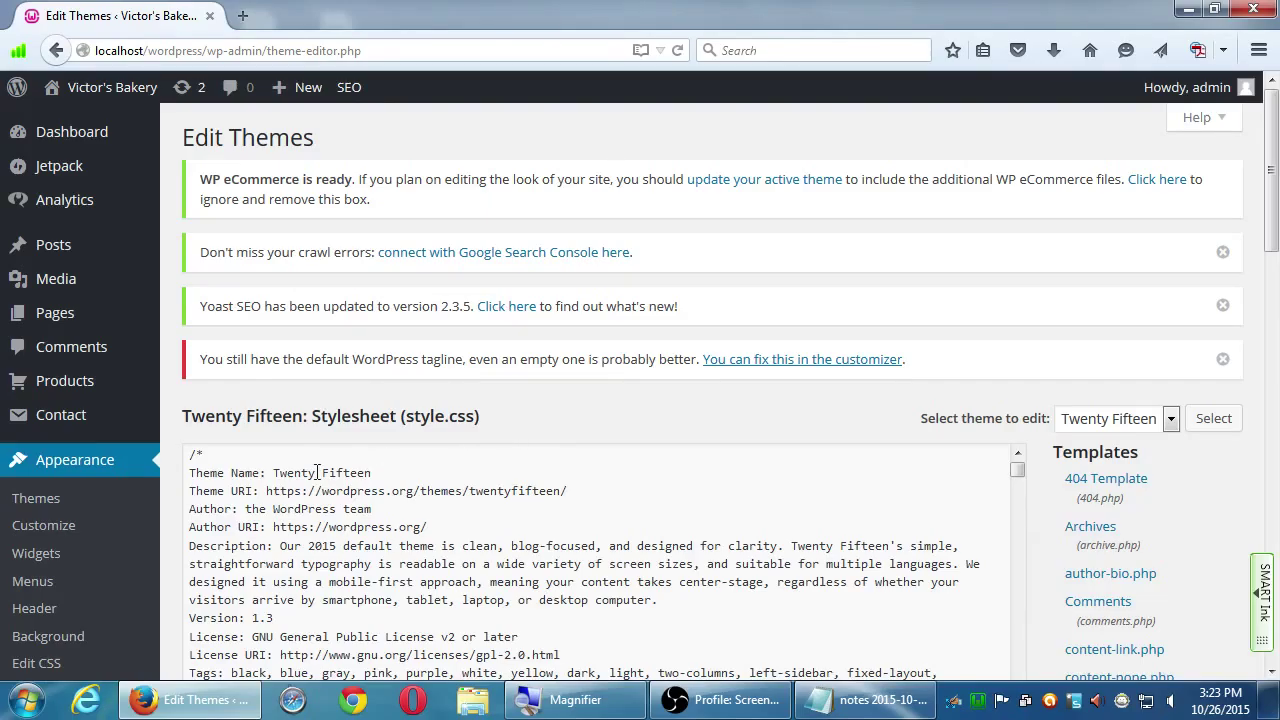
pyautogui.click(40, 664)
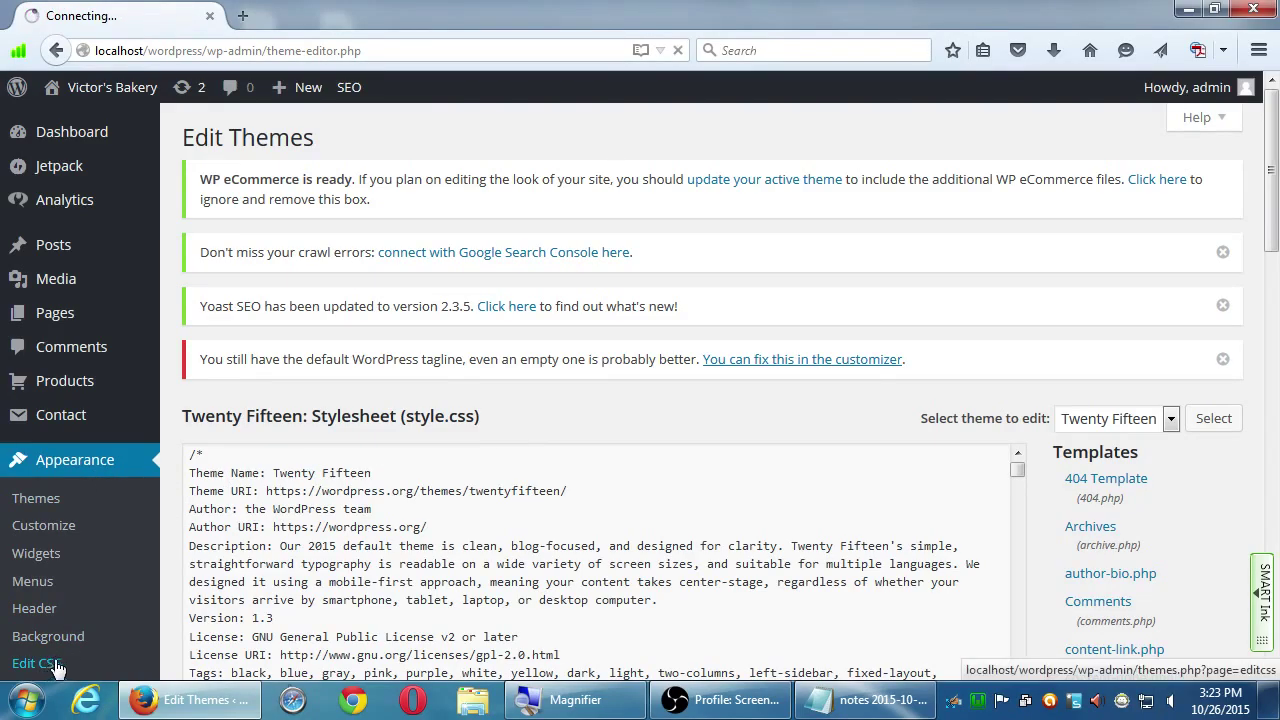
# Step: Place the cursor after the welcome comment's closing */ on line 5
pyautogui.scroll(-2, 585, 595)
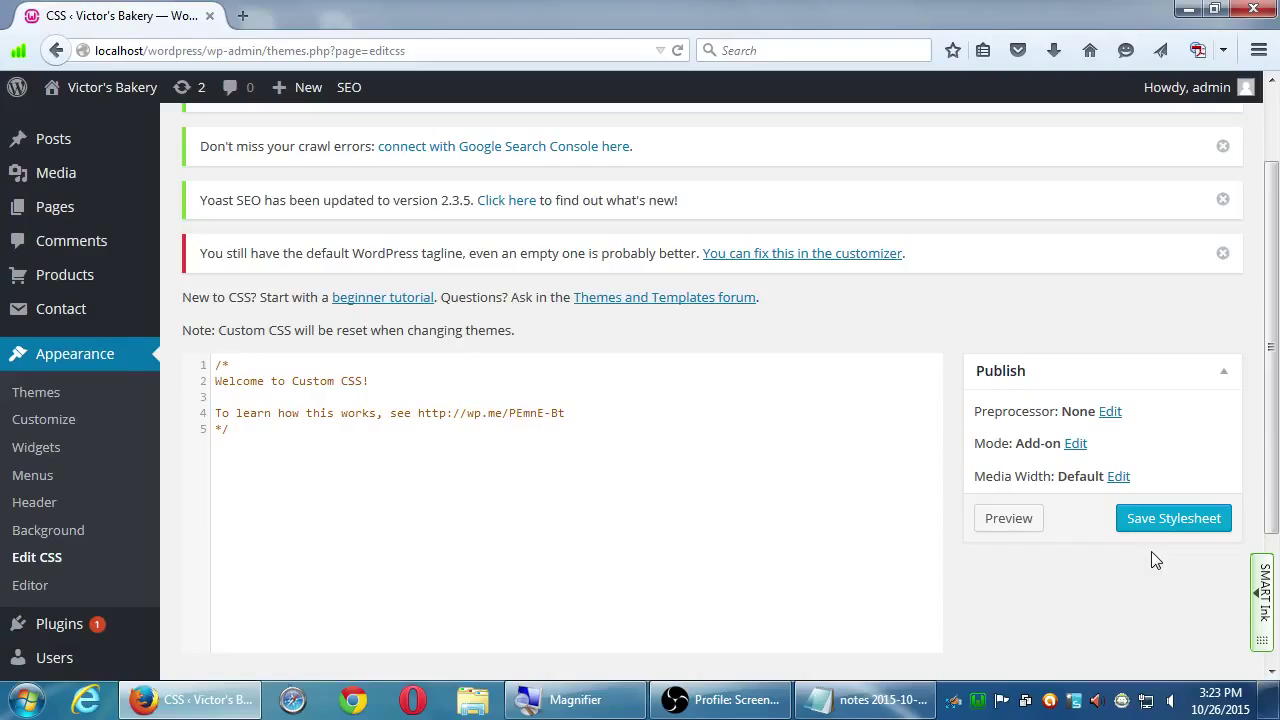
pyautogui.click(557, 565)
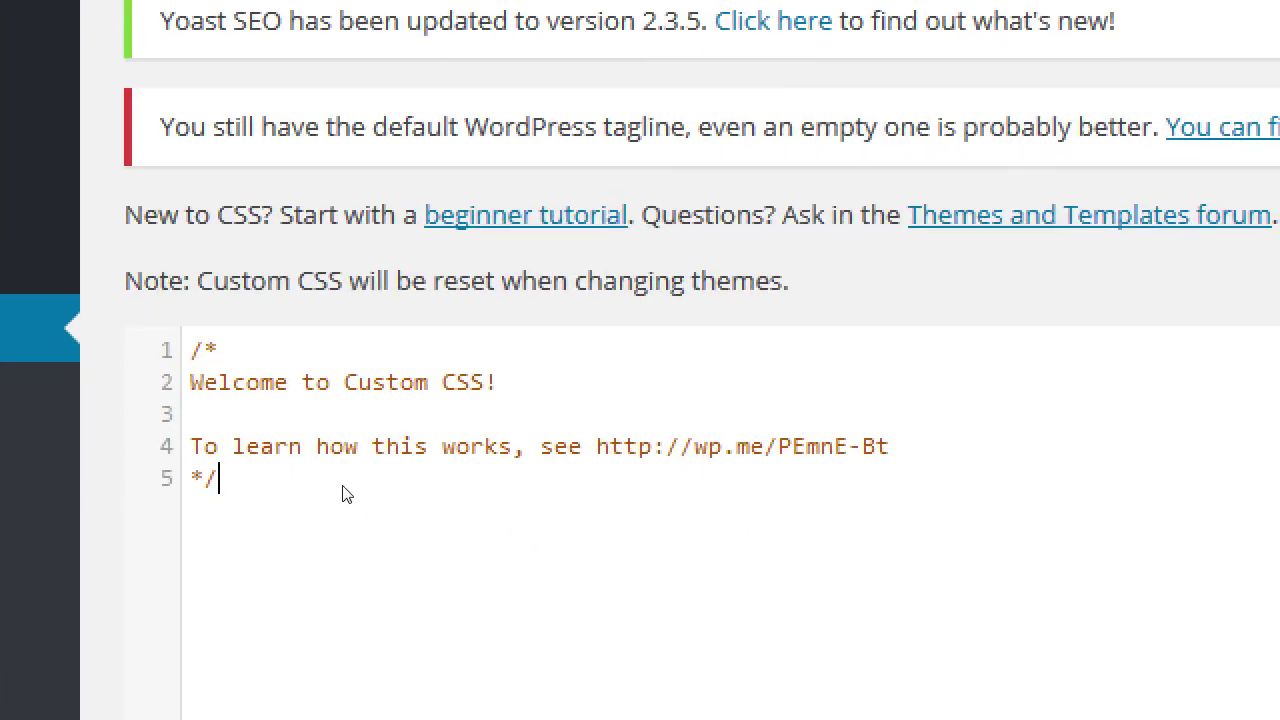
# Step: Add a `p { color: red; }` rule below the welcome comment
pyautogui.press('Return')
pyautogui.press('Return')
pyautogui.write('p')
pyautogui.write('{')
pyautogui.press('Return')
pyautogui.press('Return')
pyautogui.write('}')
pyautogui.press('Up')
pyautogui.press('Tab')
pyautogui.write('color:')
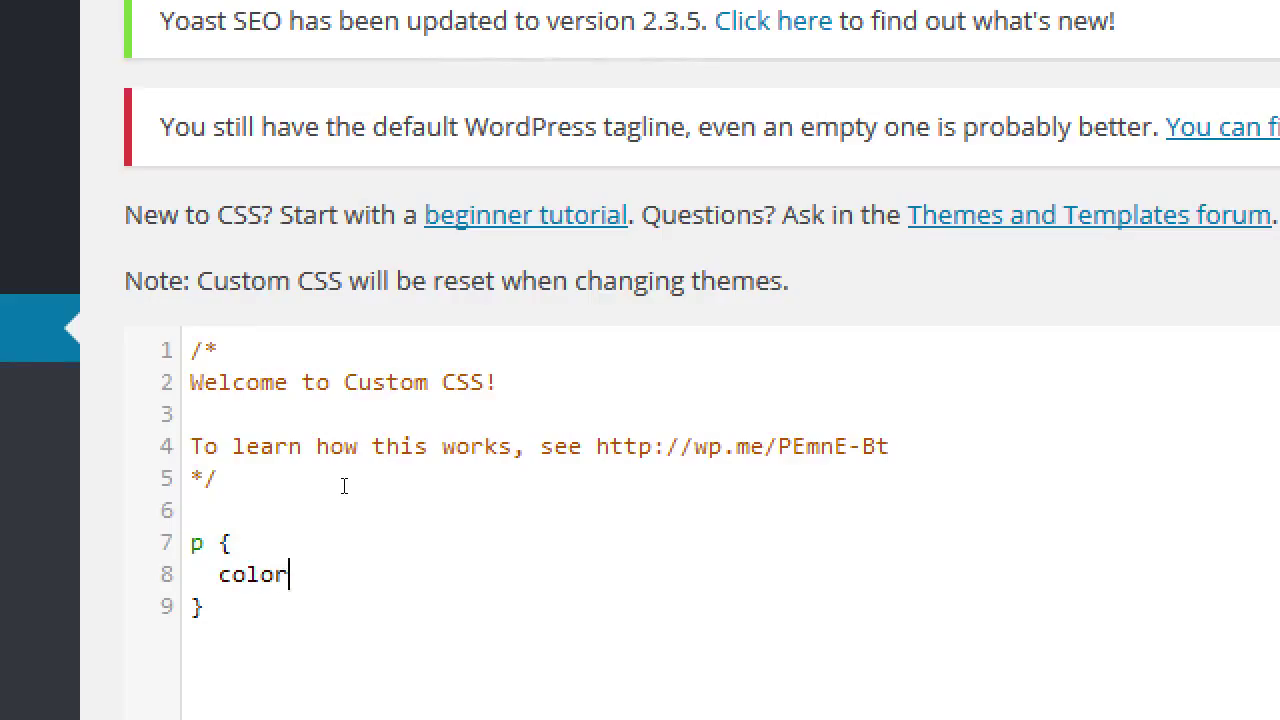
pyautogui.write(' red;')
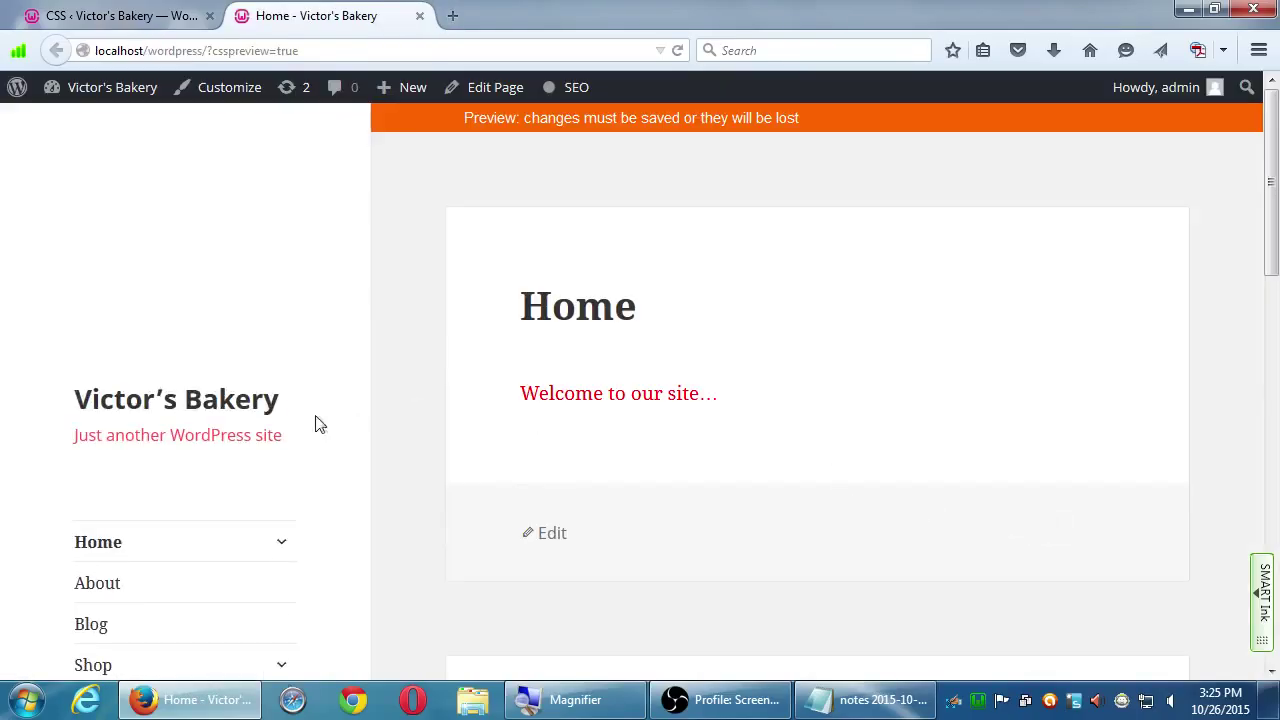
# Step: Confirm in the site preview that the welcome paragraph renders red, then return to the CSS editor
pyautogui.moveTo(88, 440); pyautogui.dragTo(211, 429)
pyautogui.click(214, 430)
pyautogui.moveTo(521, 394); pyautogui.dragTo(648, 390)
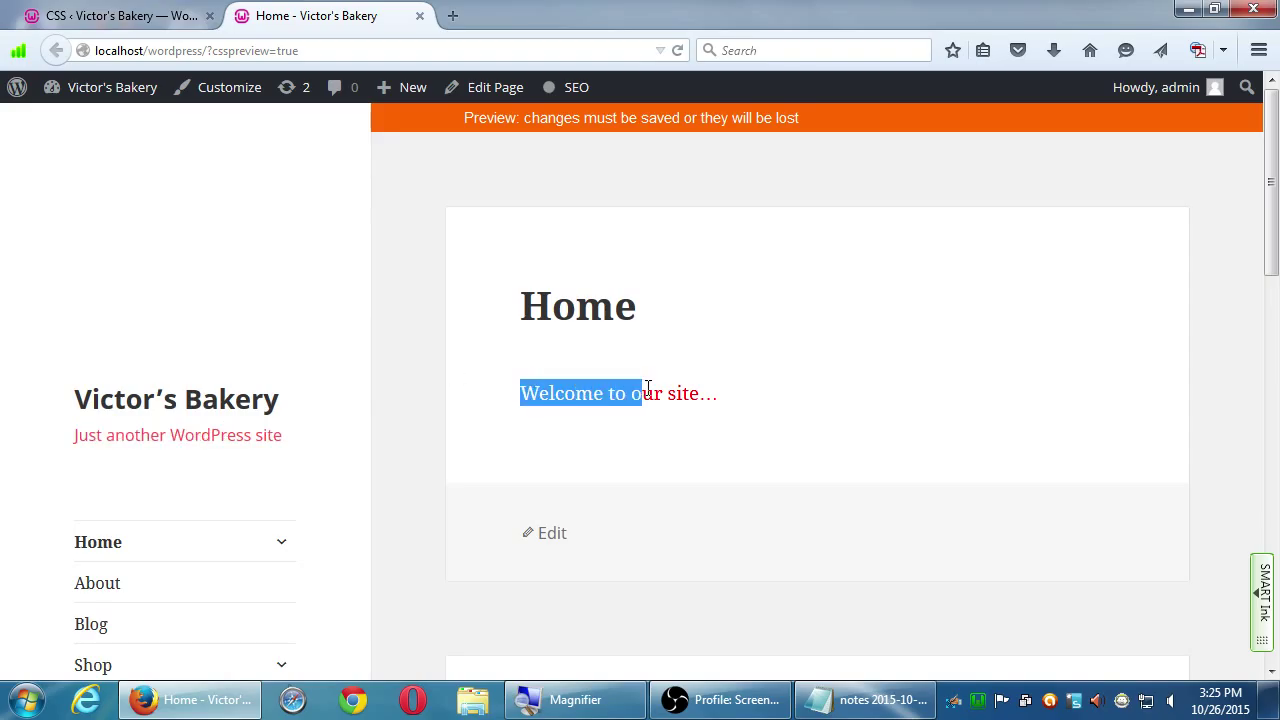
pyautogui.scroll(-10, 660, 394)
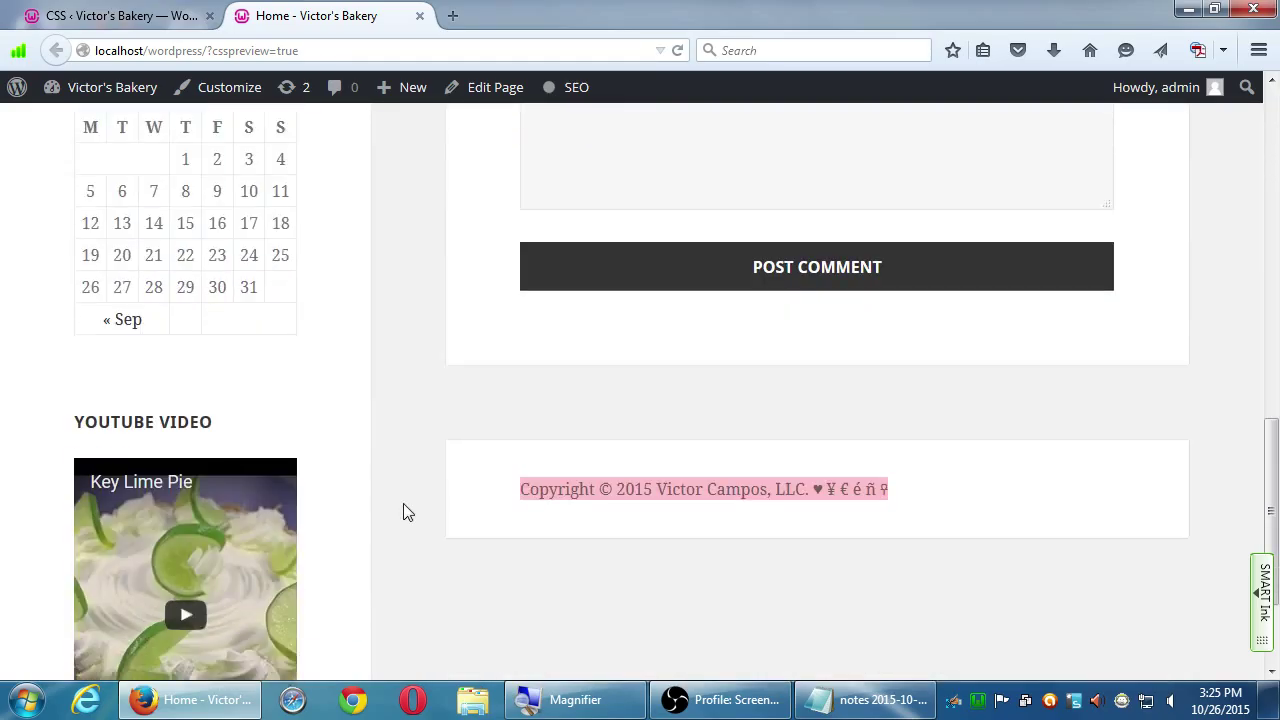
pyautogui.scroll(6, 403, 512)
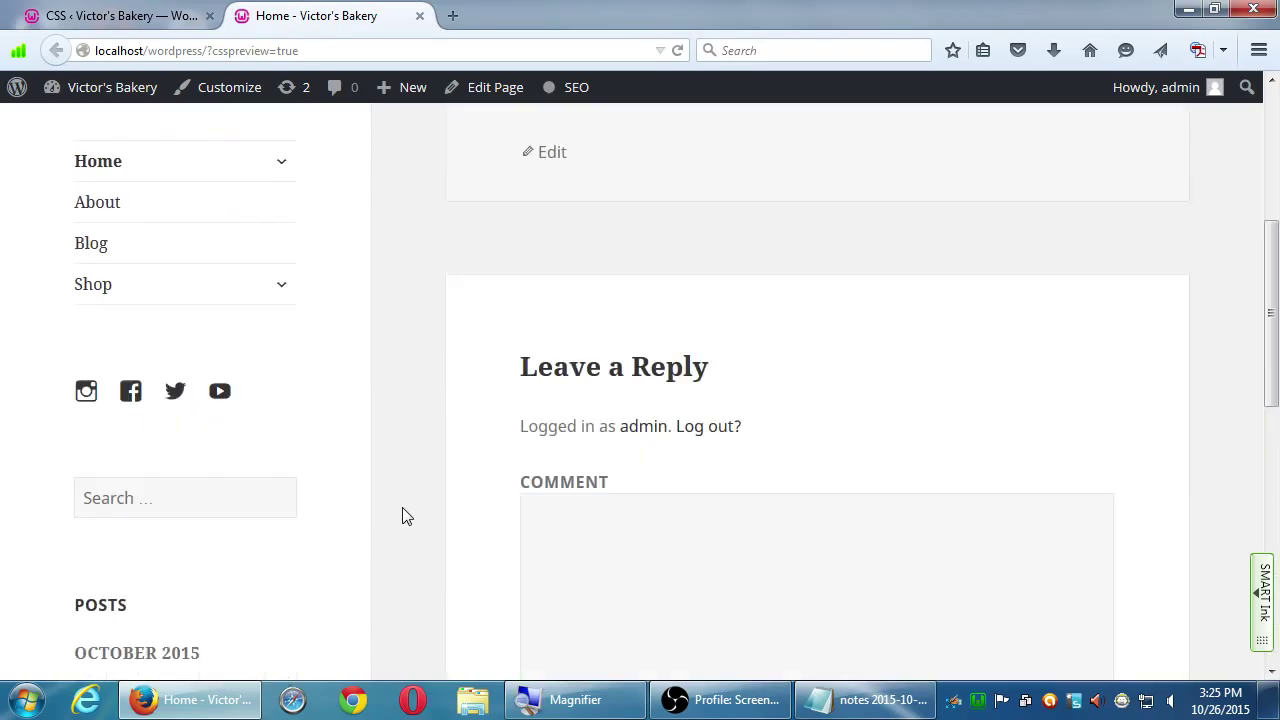
pyautogui.scroll(5, 402, 512)
pyautogui.click(497, 394)
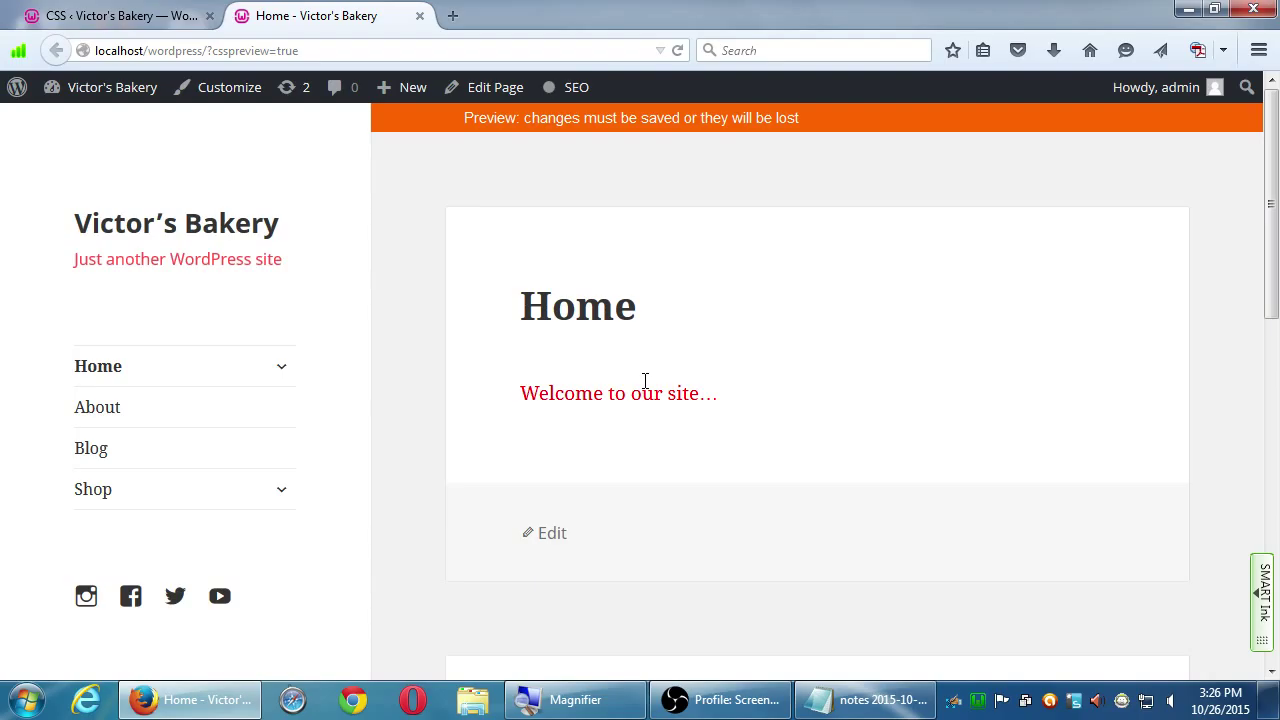
pyautogui.click(157, 15)
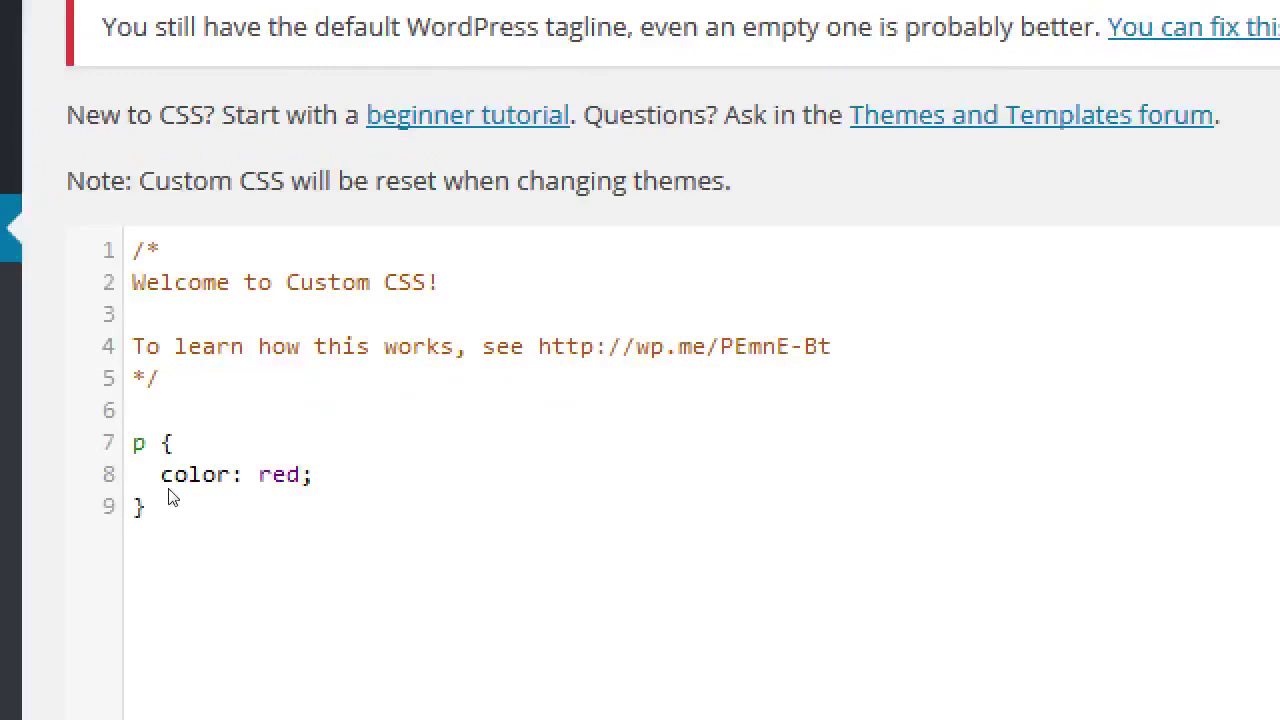
# Step: Add an `h1,h2,h3,h4,h5,h6` rule with `background-color: yellow;` below the paragraph rule
pyautogui.click(251, 497)
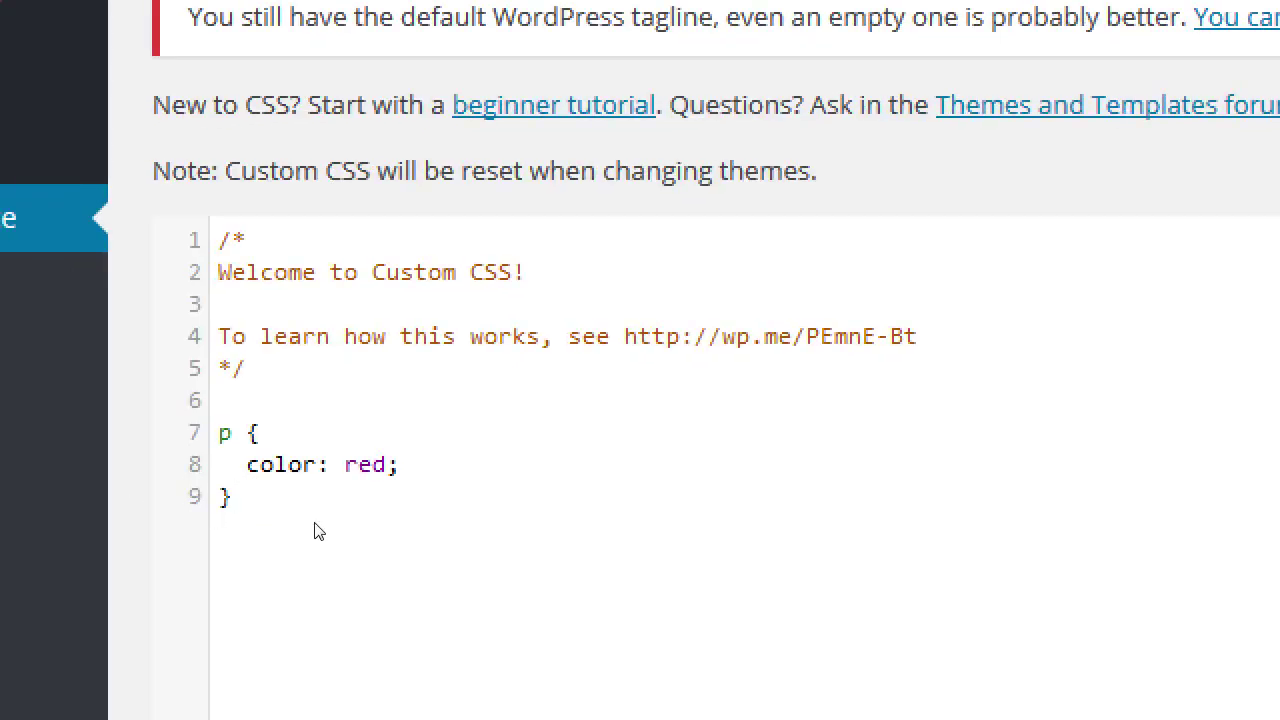
pyautogui.press('Return')
pyautogui.press('Return')
pyautogui.write('h1')
pyautogui.write(',h2')
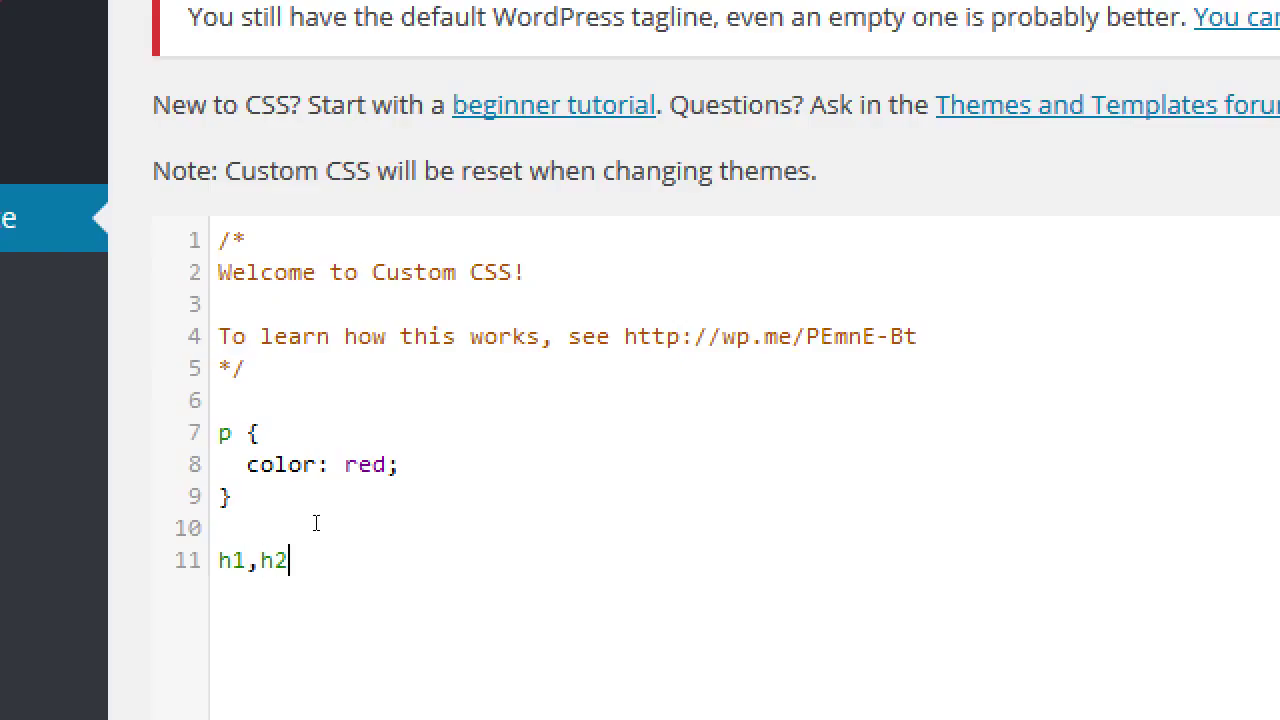
pyautogui.write(',h3,h4,h5,h6')
pyautogui.write('{')
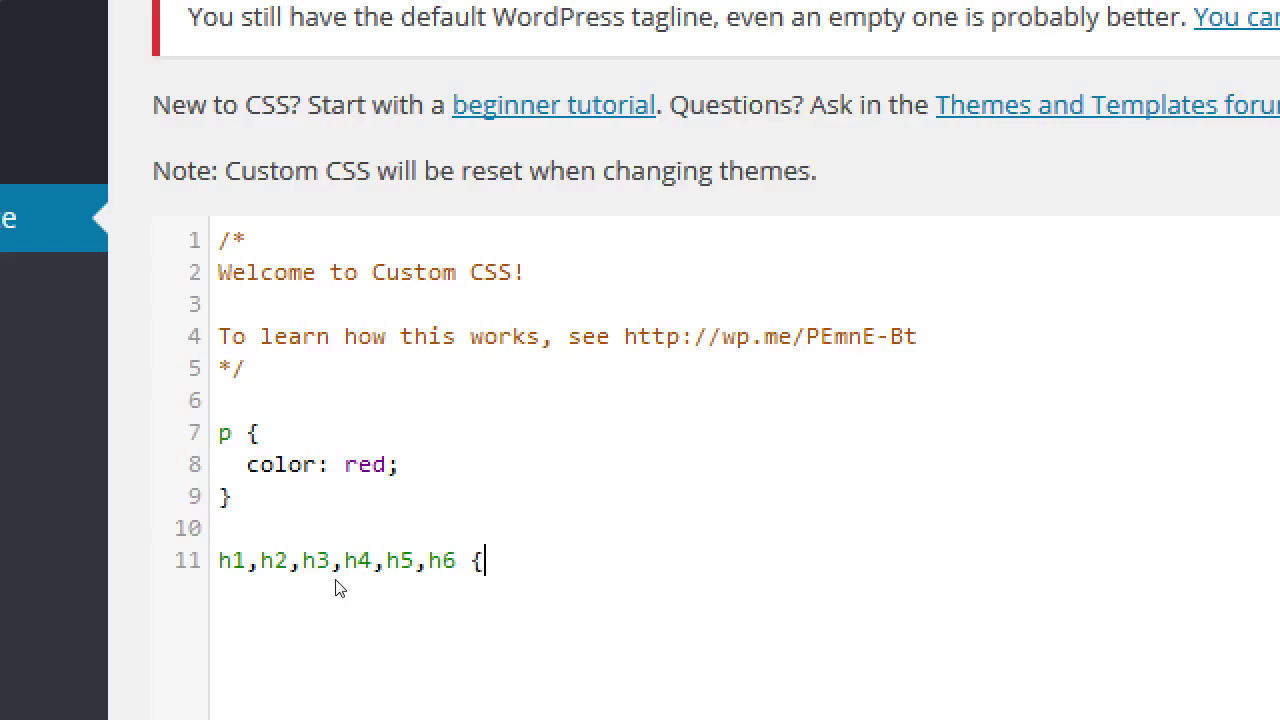
pyautogui.press('Return')
pyautogui.press('Return')
pyautogui.write('}')
pyautogui.click(338, 590)
pyautogui.press('Tab')
pyautogui.write('background-color:')
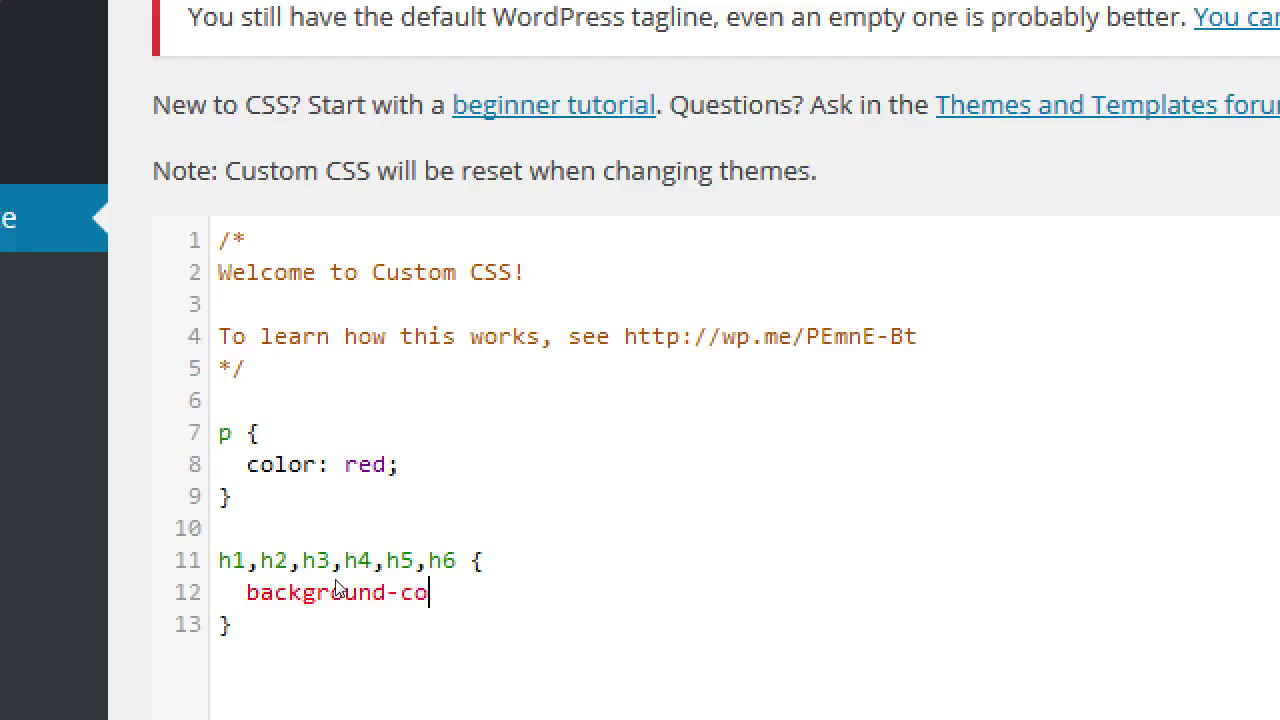
pyautogui.write(' yellow;')
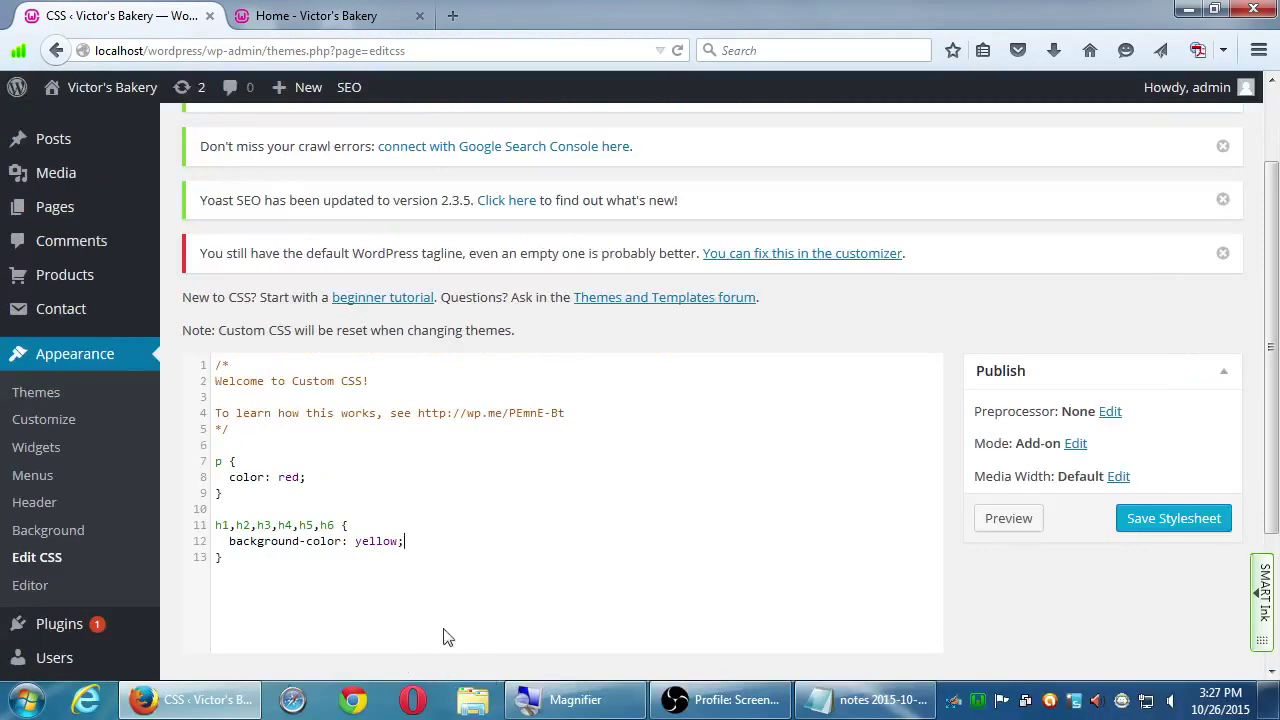
pyautogui.click(1008, 518)
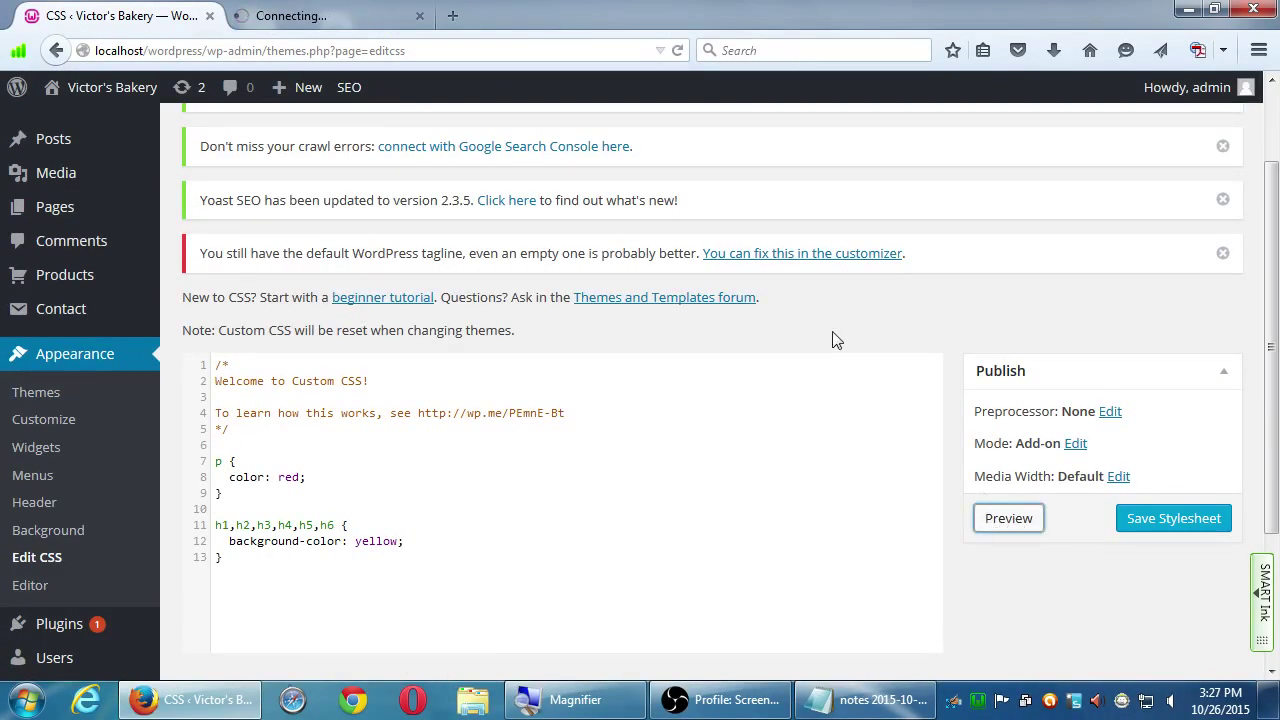
pyautogui.click(351, 20)
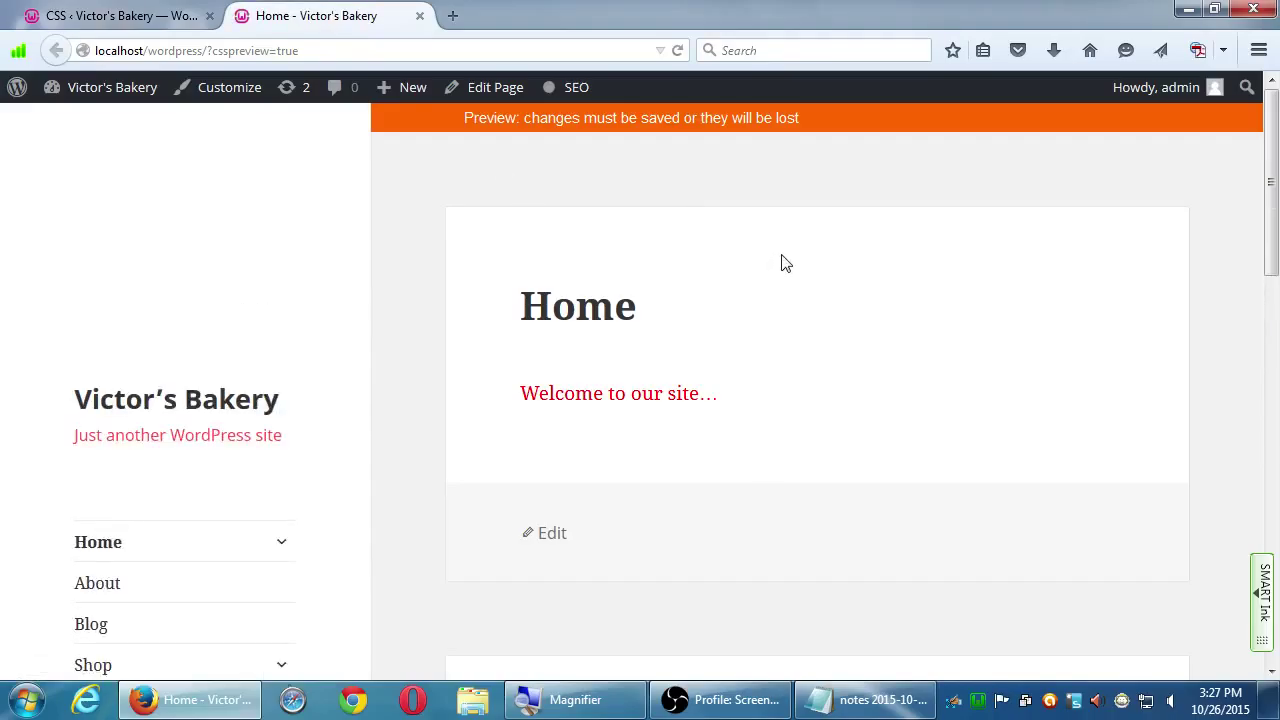
pyautogui.click(677, 50)
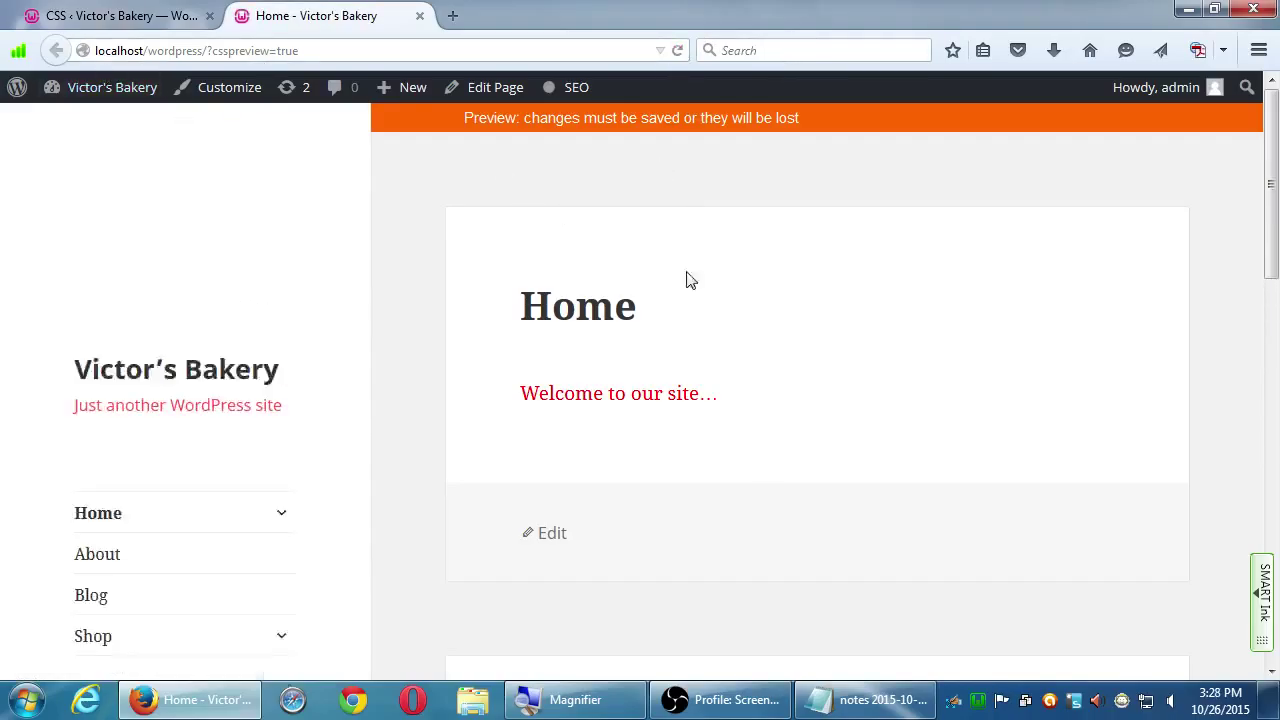
pyautogui.scroll(-2, 729, 310)
pyautogui.scroll(-10, 729, 310)
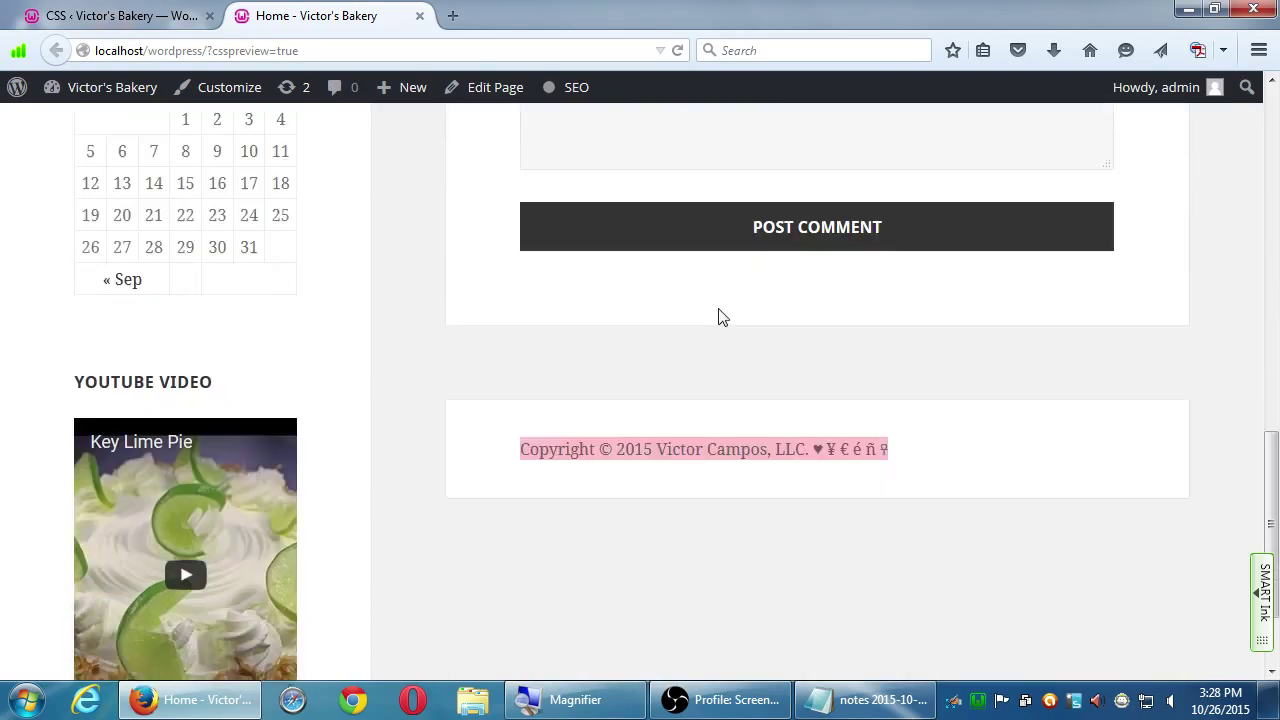
pyautogui.scroll(12, 403, 330)
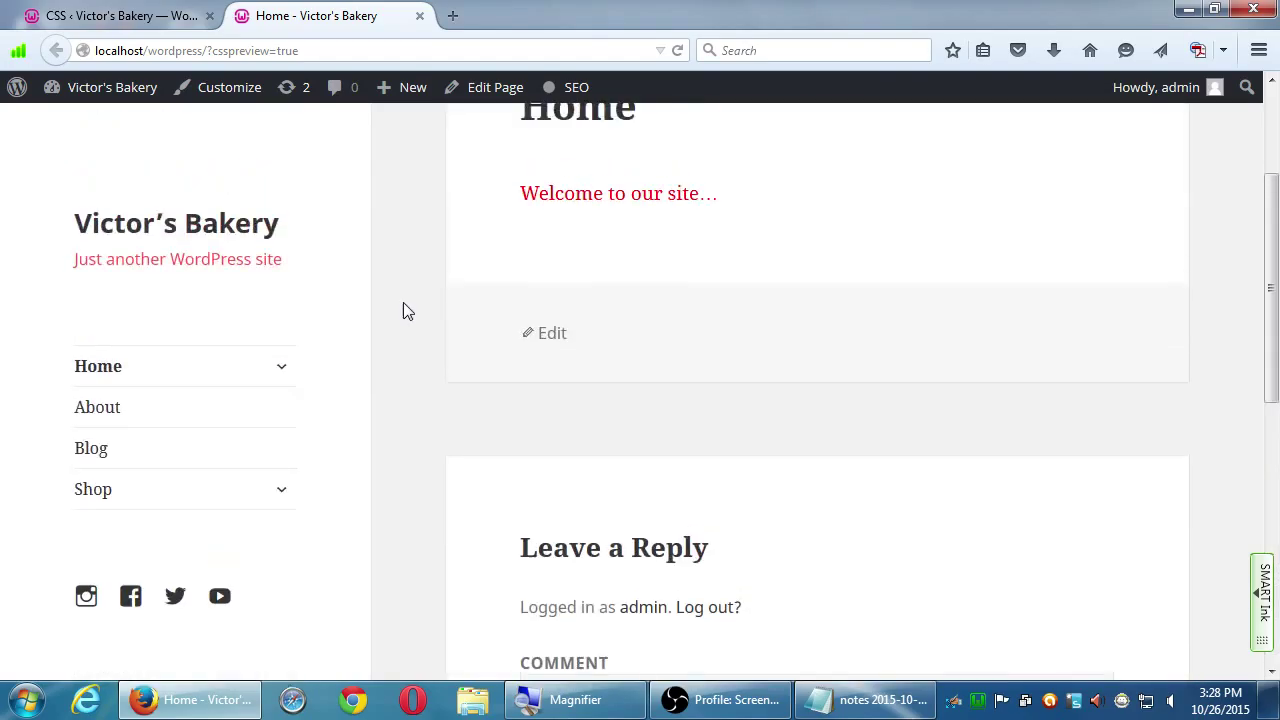
pyautogui.scroll(-5, 405, 302)
pyautogui.scroll(6, 405, 296)
pyautogui.scroll(-1, 408, 291)
pyautogui.scroll(1, 408, 291)
pyautogui.scroll(-1, 406, 282)
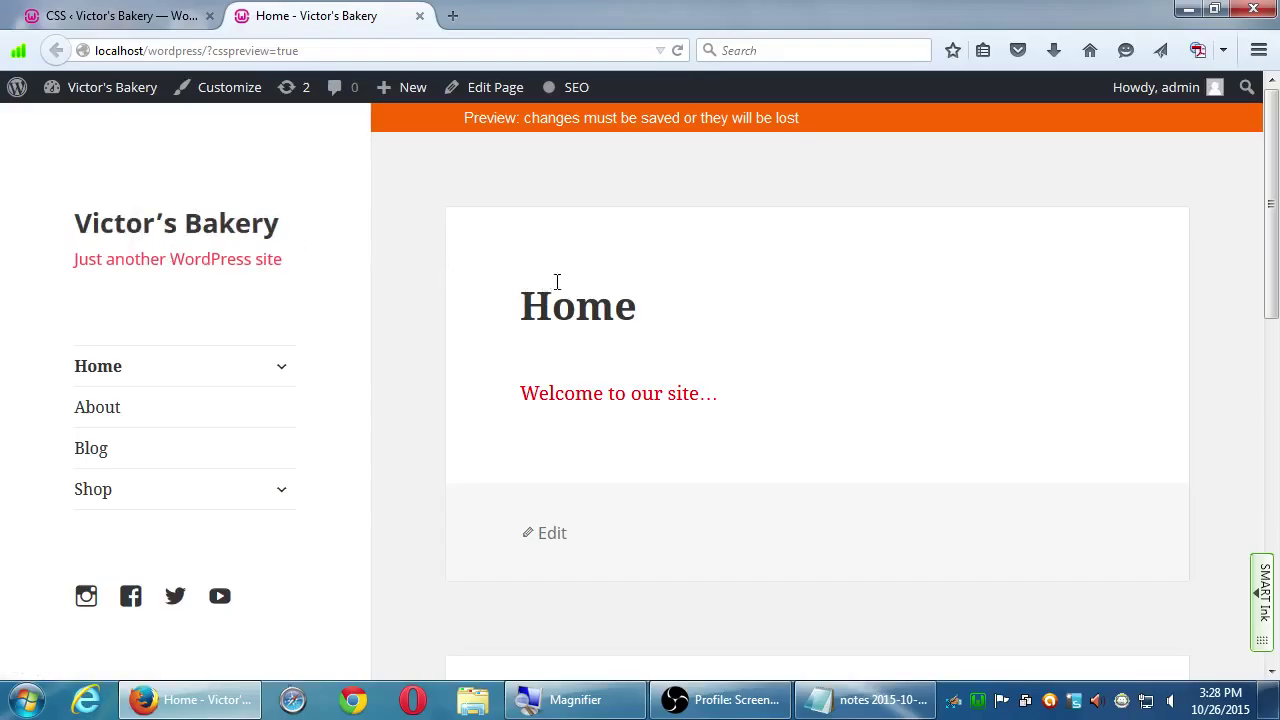
pyautogui.moveTo(552, 308); pyautogui.dragTo(614, 312)
pyautogui.click(764, 300)
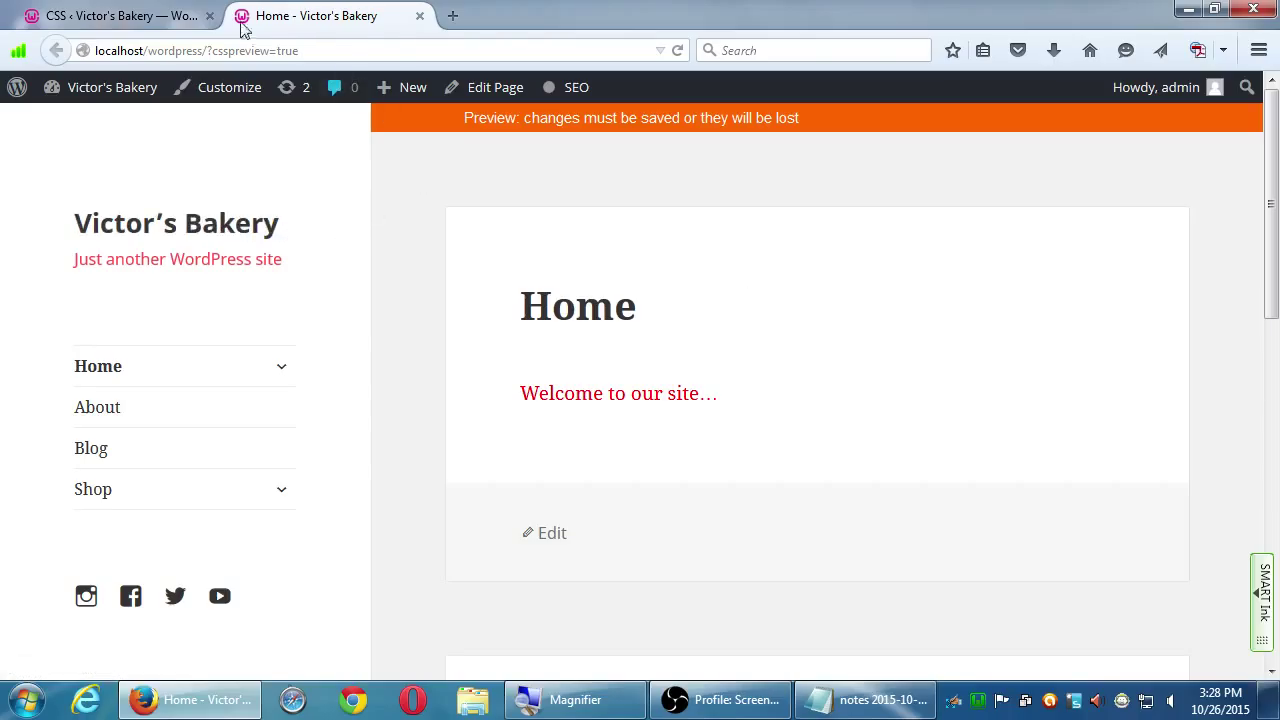
pyautogui.click(140, 16)
# Step: Scroll down the Victor's Bakery Home page preview
pyautogui.scroll(-3, 668, 430)
# Step: Inspect the Home heading in Developer Tools and raise its .entry-title font-size to 12.9
pyautogui.scroll(3, 663, 413)
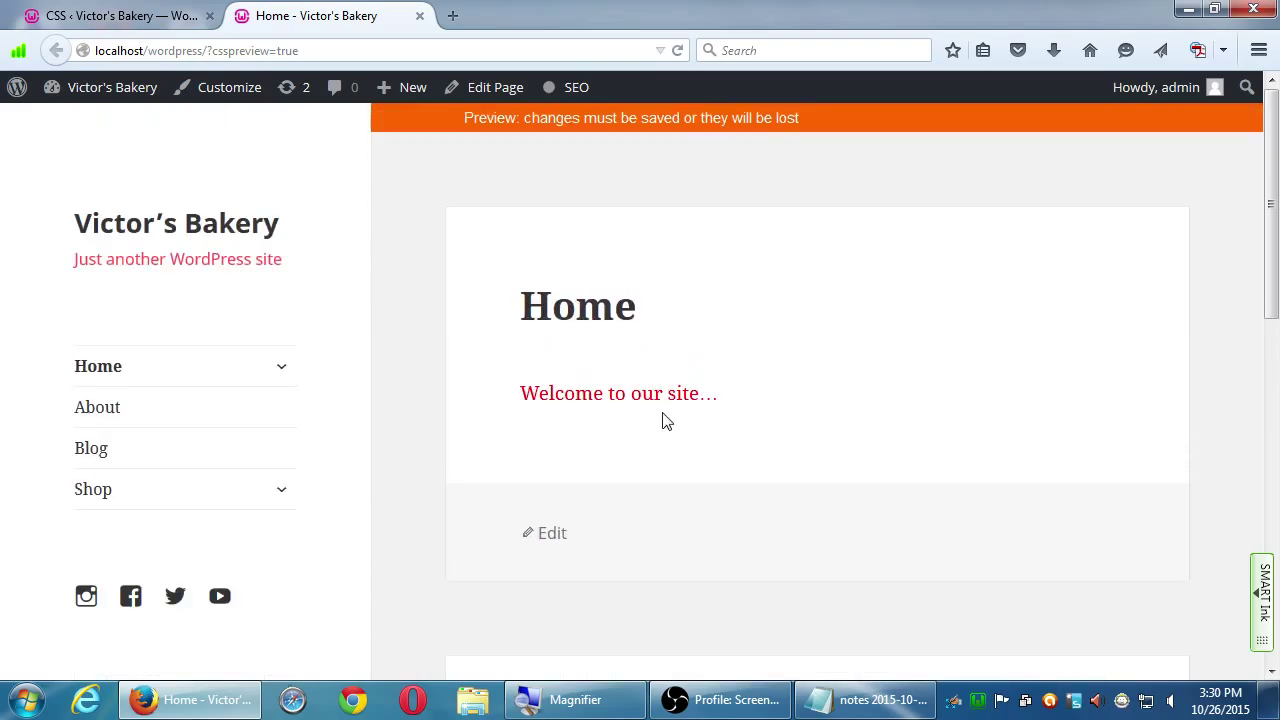
pyautogui.rightClick(567, 307)
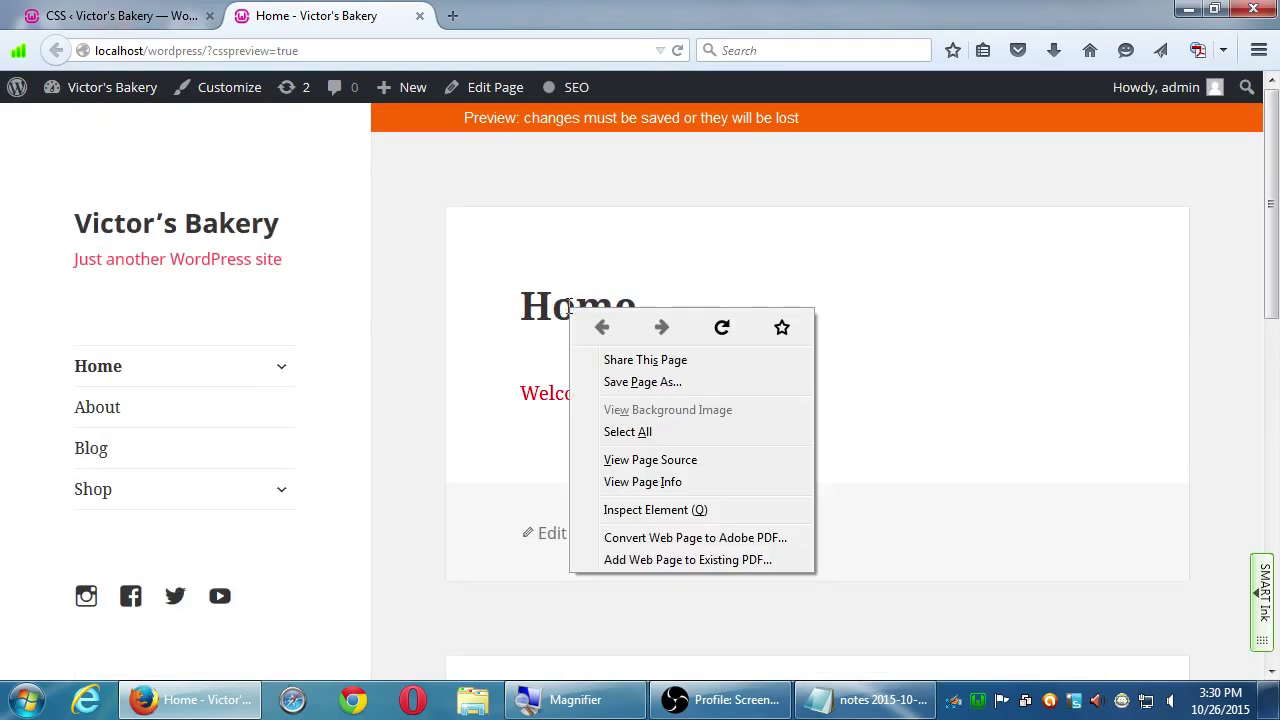
pyautogui.click(693, 511)
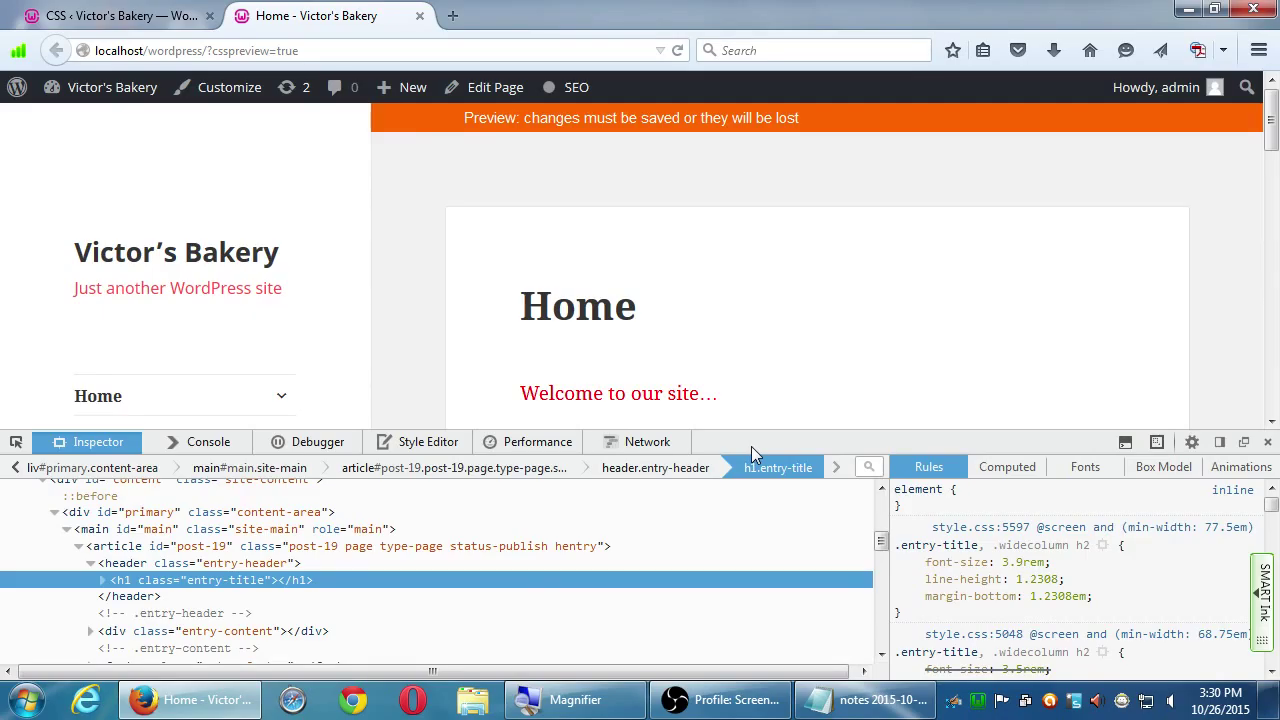
pyautogui.click(1010, 563)
pyautogui.press('Up')
pyautogui.press('Up')
pyautogui.press('Up')
pyautogui.press('Up')
pyautogui.press('Up')
pyautogui.press('Up')
pyautogui.press('Up')
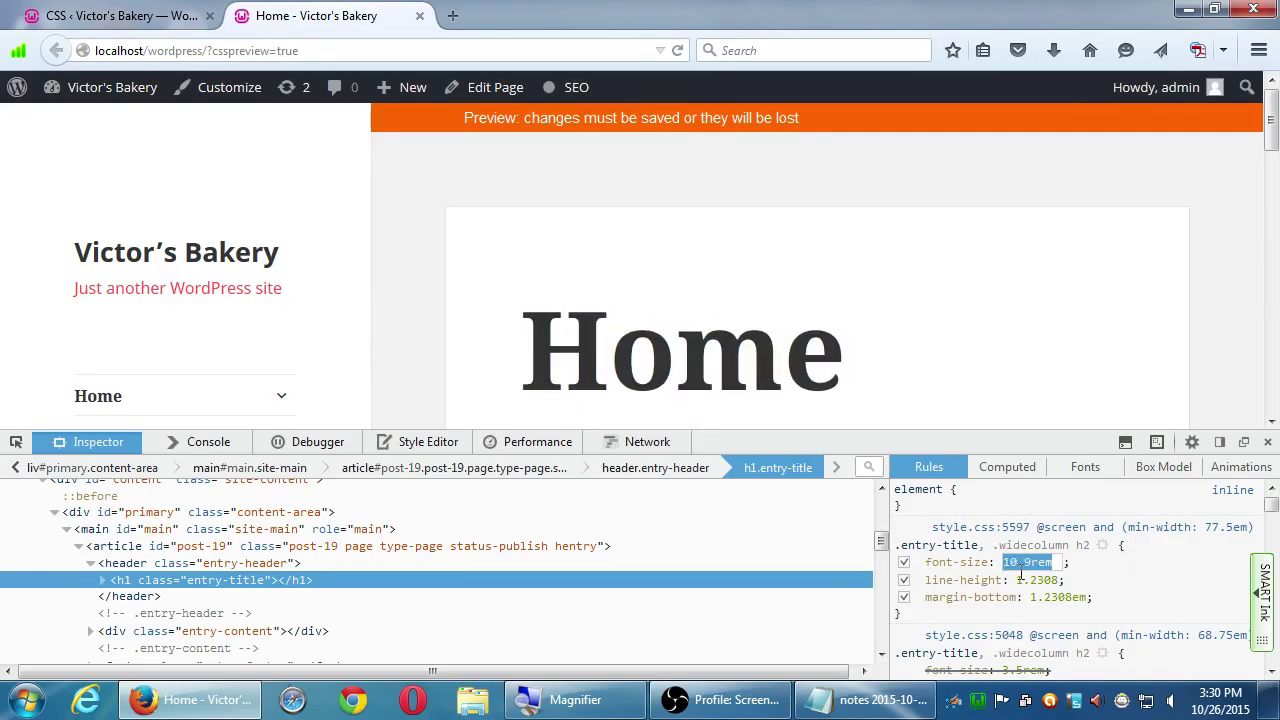
pyautogui.press('Up')
pyautogui.press('Up')
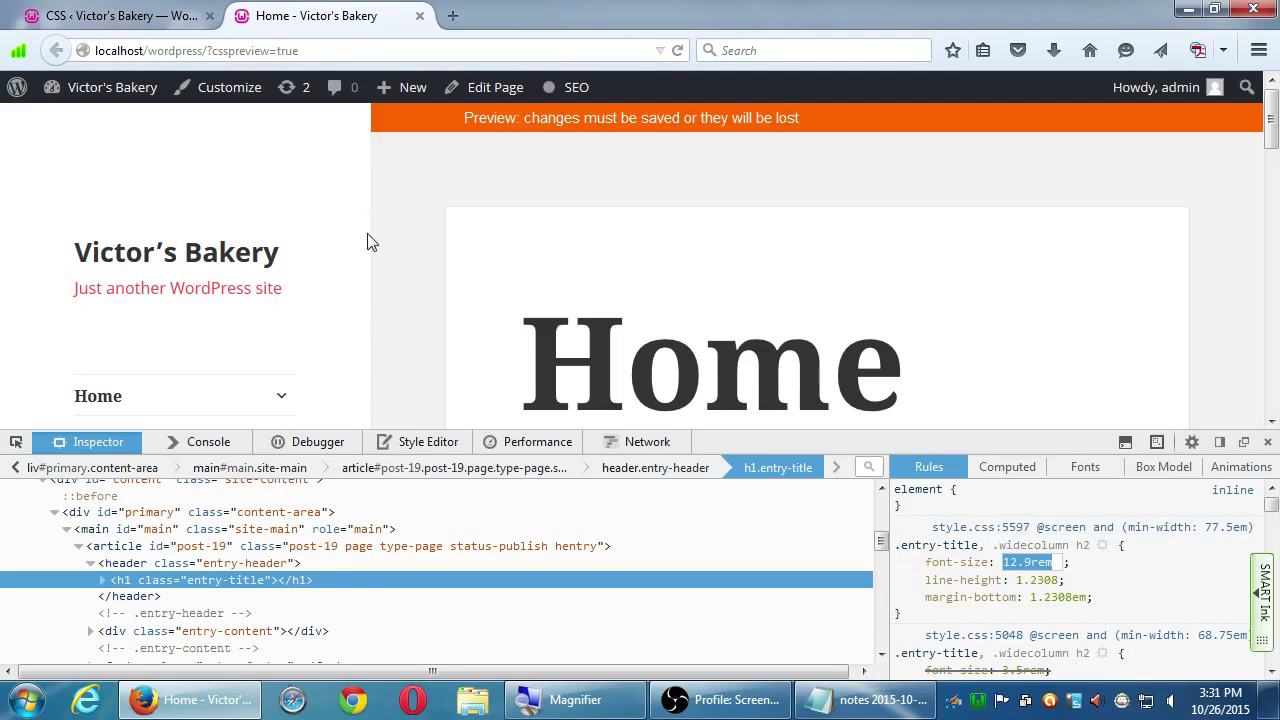
# Step: Append an `.entry-title { color: purple; }` rule after the heading rule
pyautogui.click(150, 29)
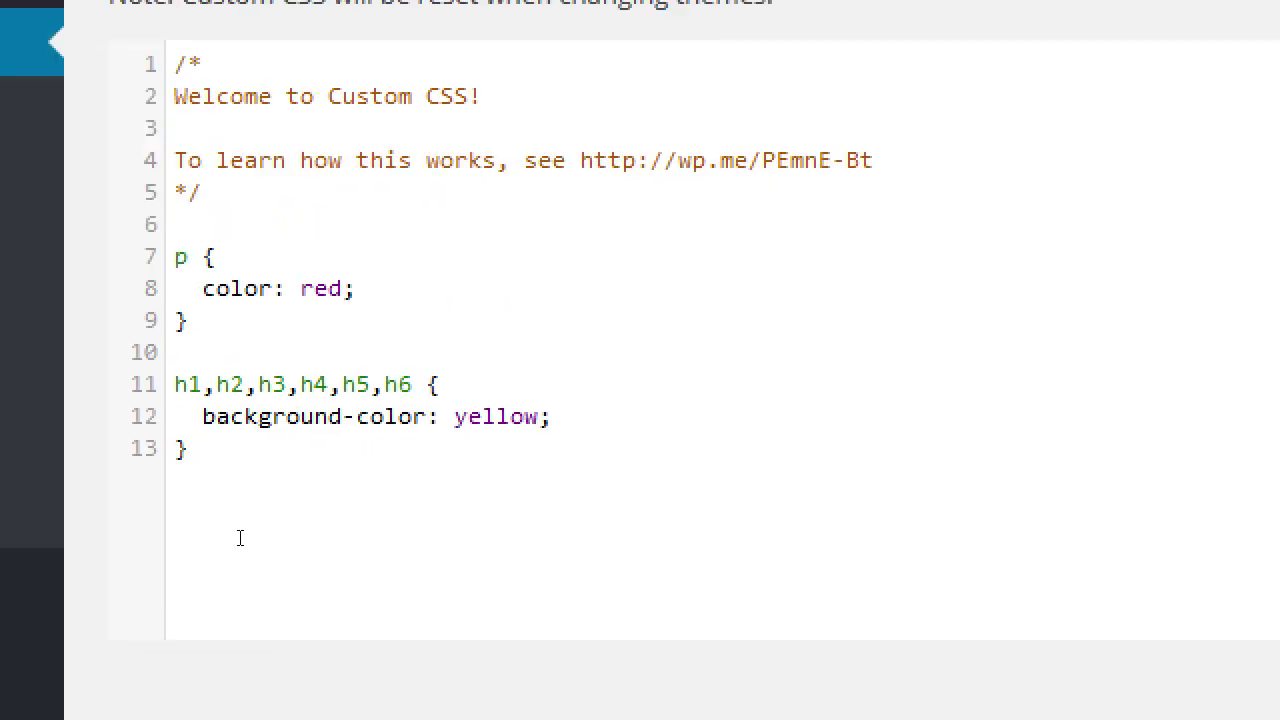
pyautogui.click(154, 606)
pyautogui.press('Return')
pyautogui.press('Return')
pyautogui.write('.entry-title {')
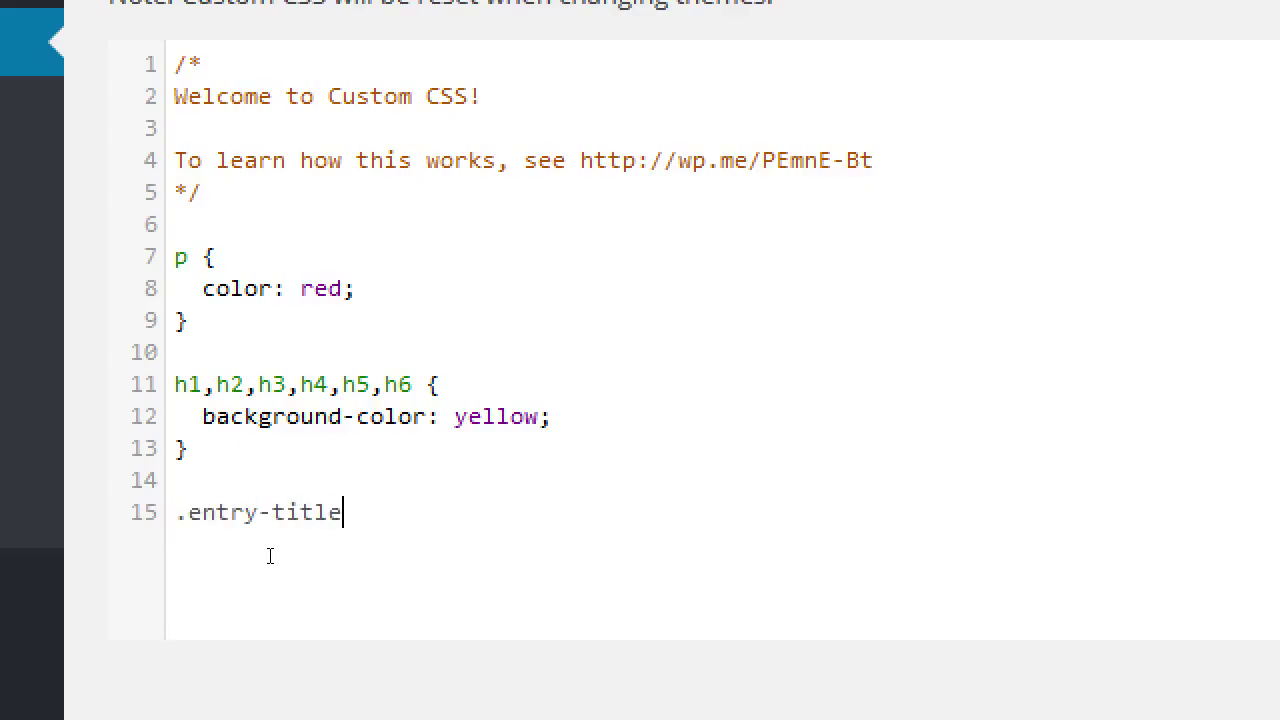
pyautogui.press('Return')
pyautogui.press('Return')
pyautogui.write('}')
pyautogui.press('Up')
pyautogui.press('Tab')
pyautogui.write('color: purple;')
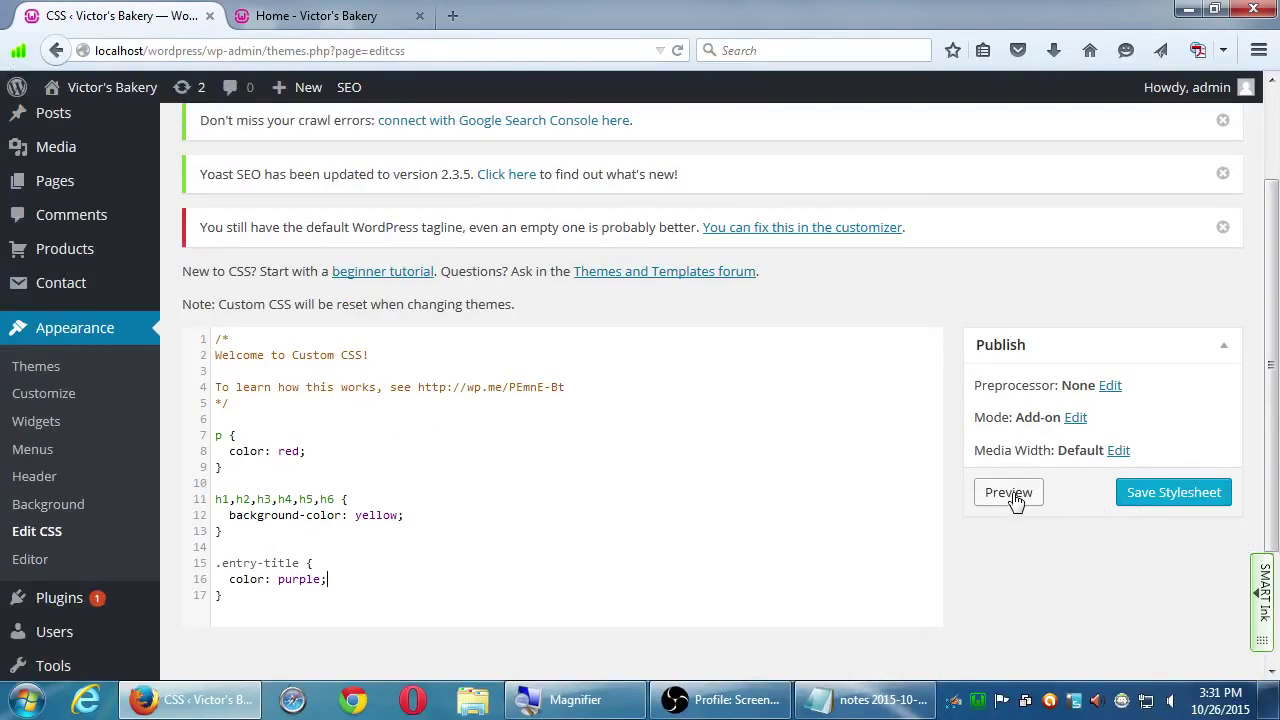
# Step: Preview the site to check the purple Home title on its yellow band, then return to the CSS editor
pyautogui.click(1008, 492)
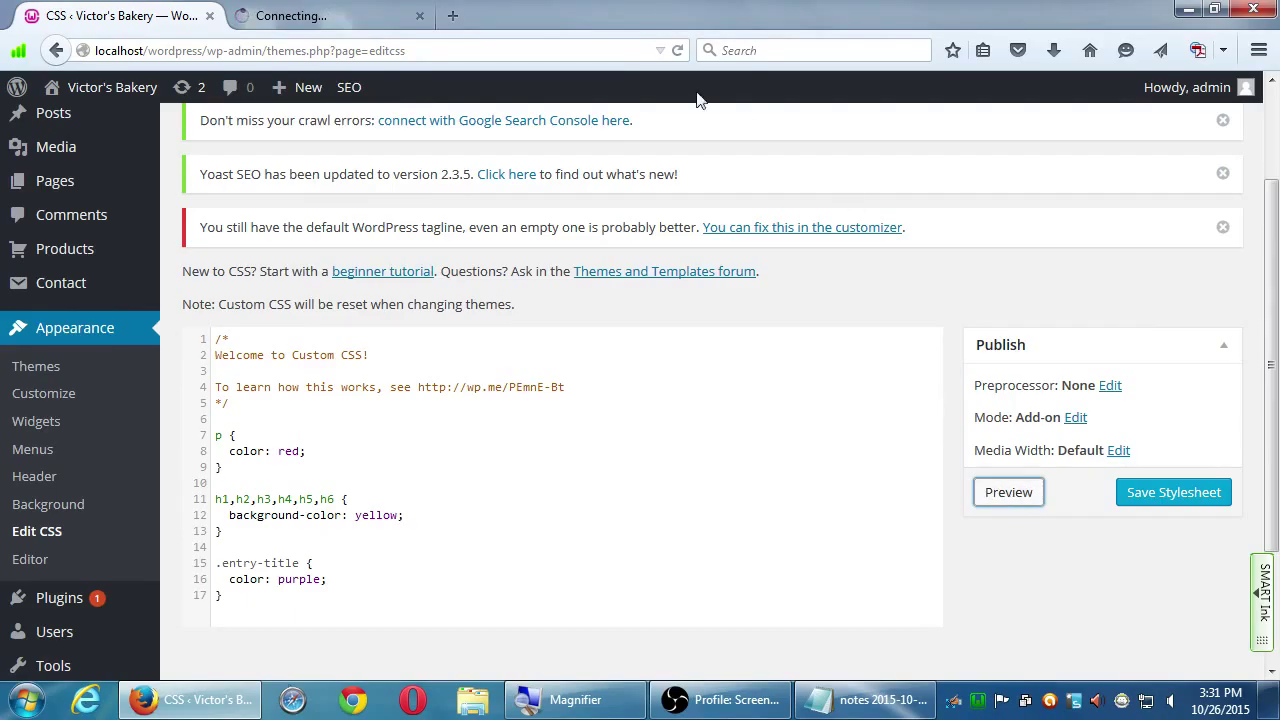
pyautogui.click(300, 17)
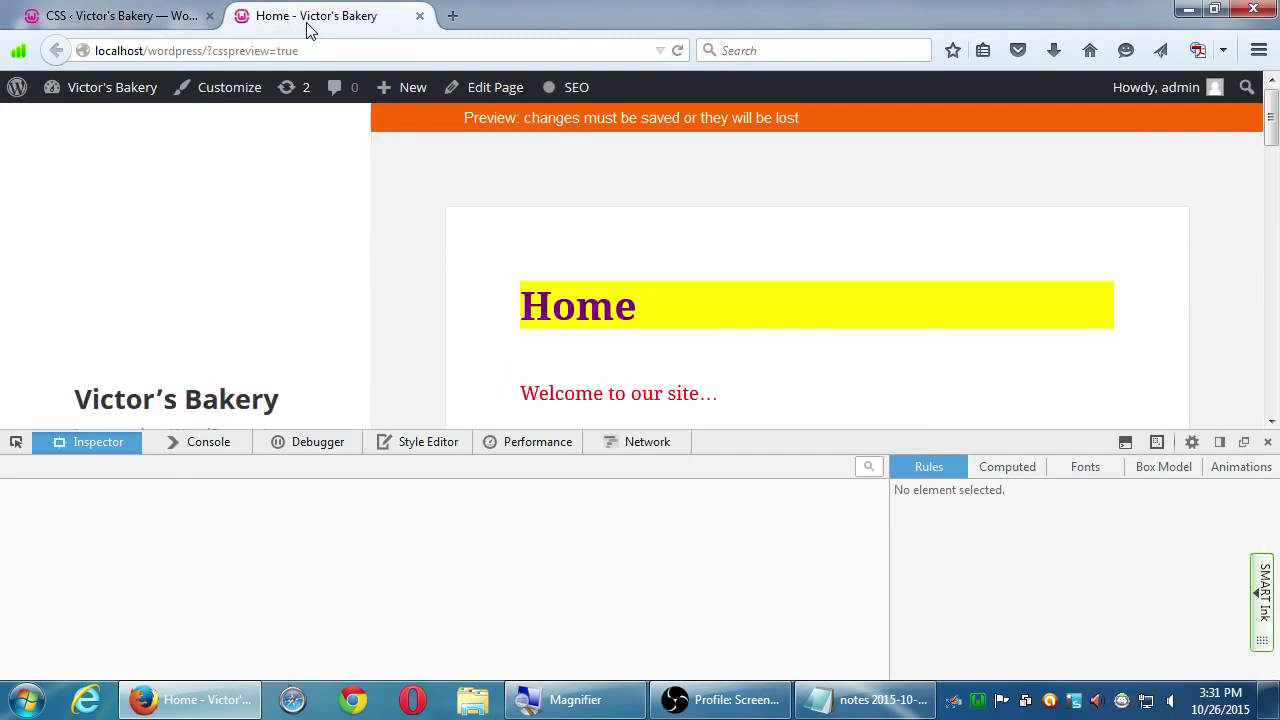
pyautogui.click(1267, 441)
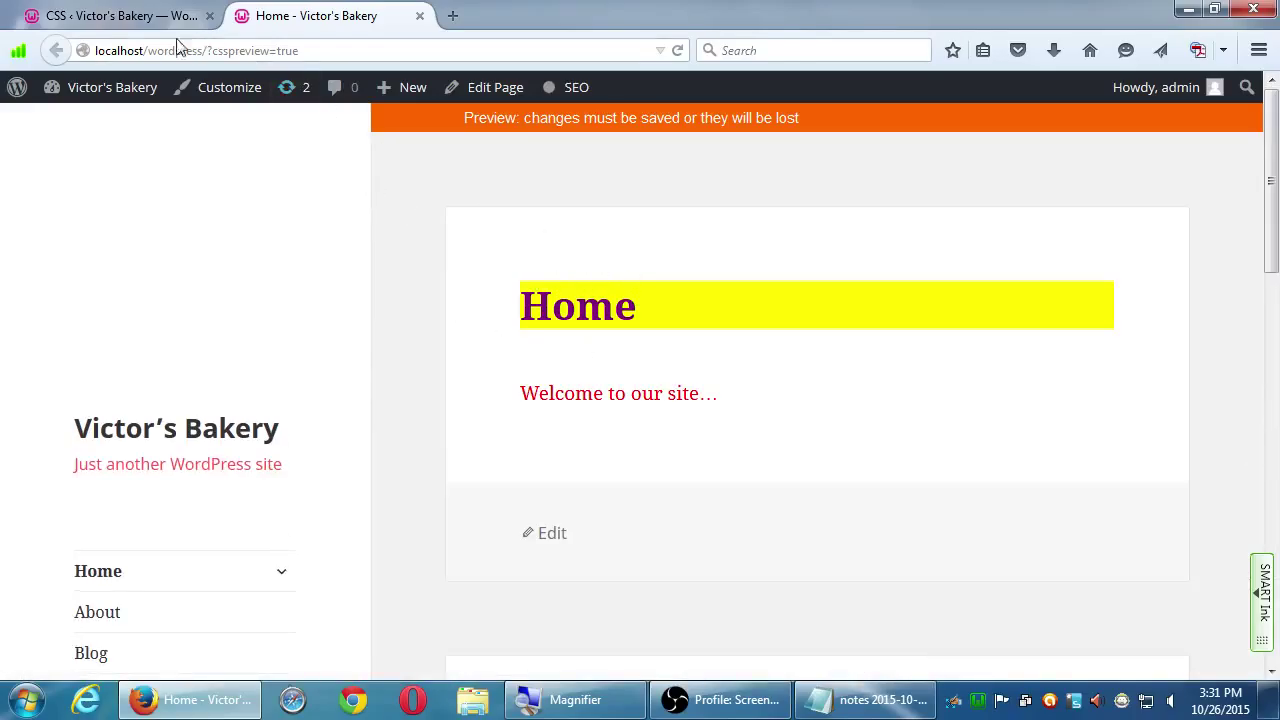
pyautogui.scroll(-3, 403, 380)
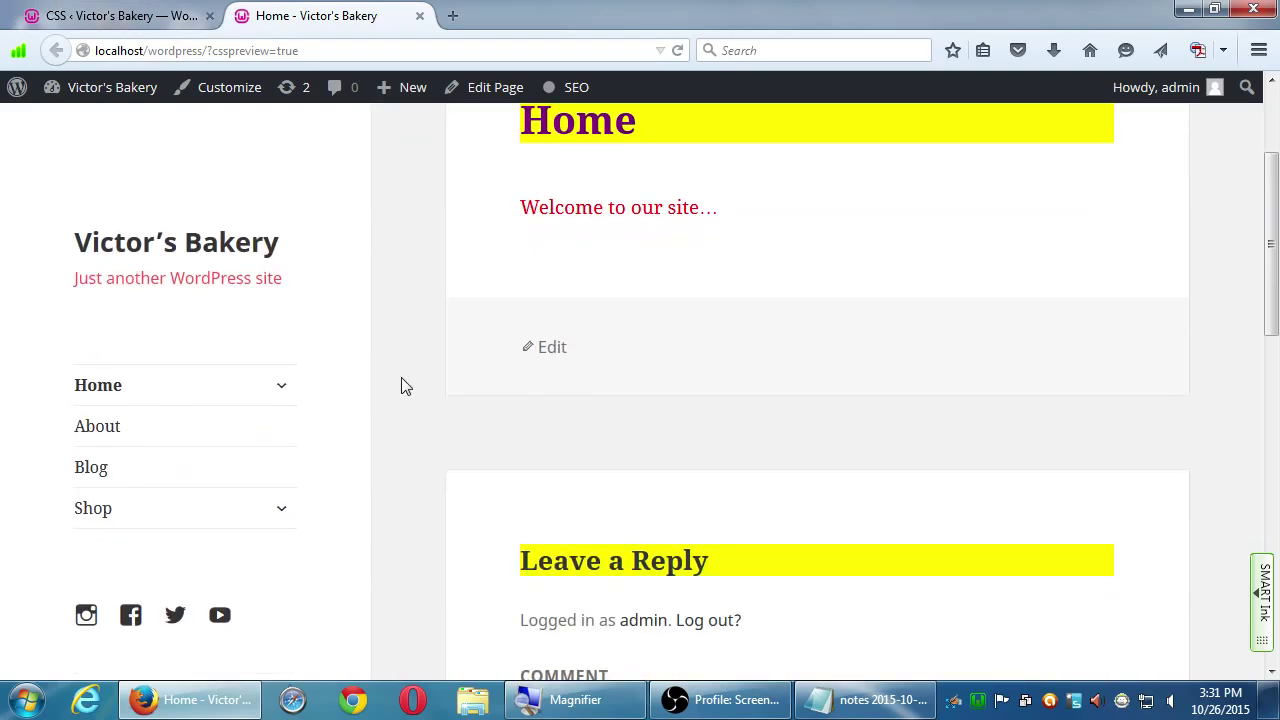
pyautogui.scroll(1, 403, 386)
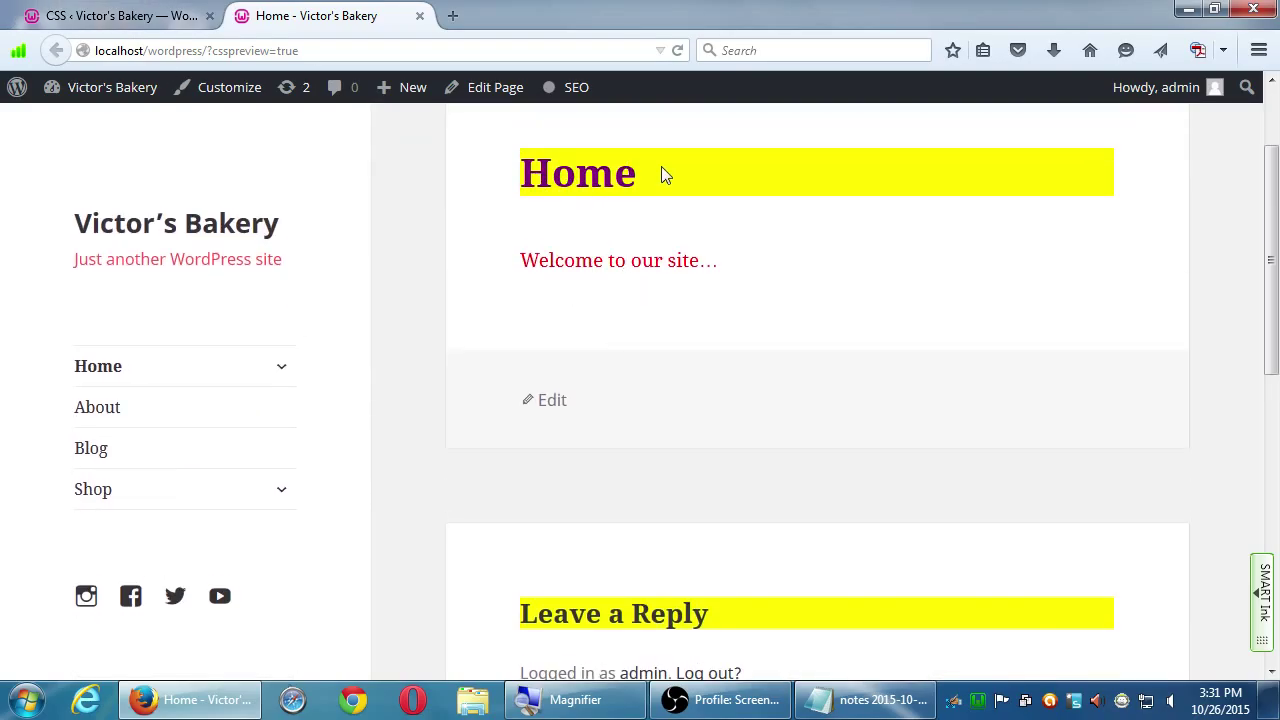
pyautogui.scroll(-1, 480, 486)
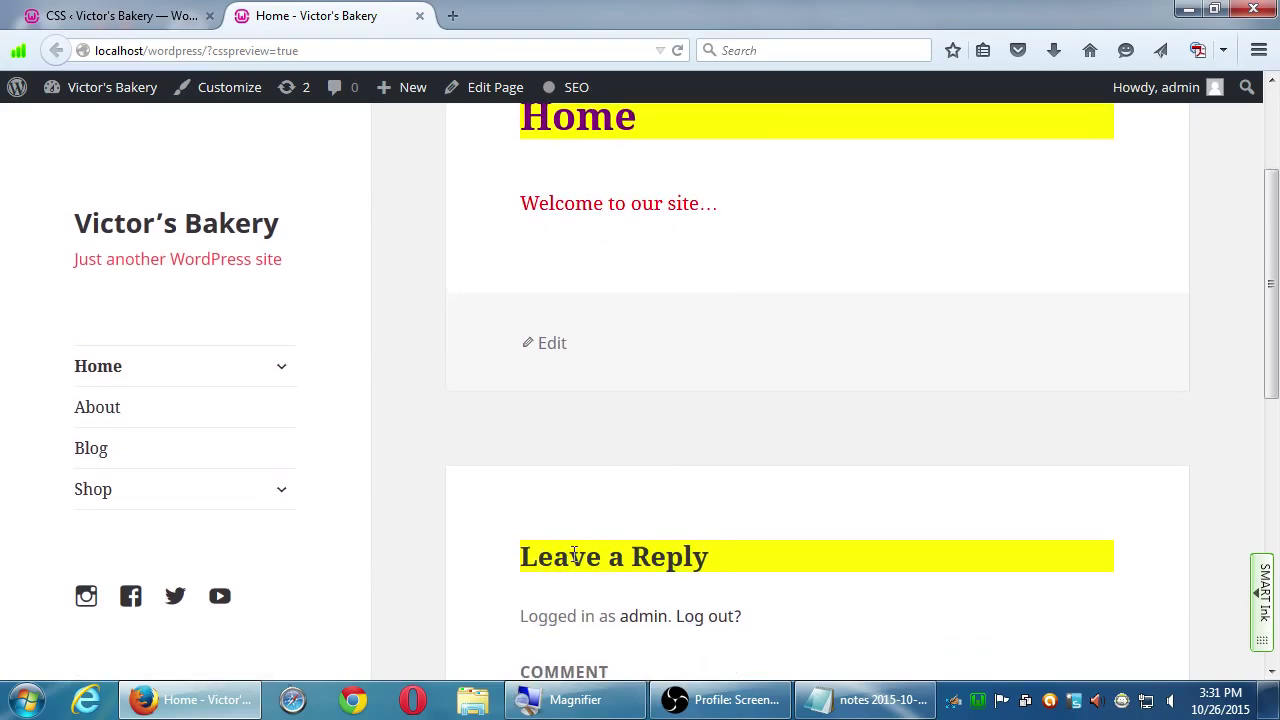
pyautogui.scroll(3, 720, 569)
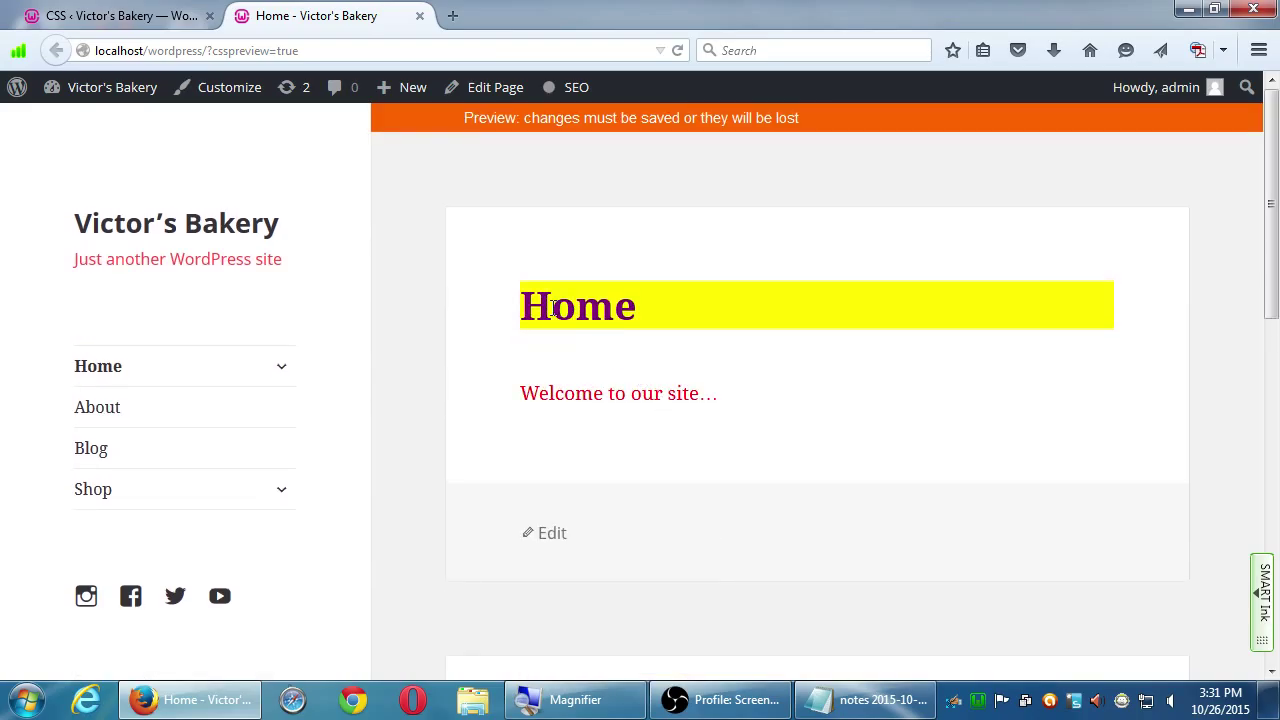
pyautogui.scroll(-6, 551, 486)
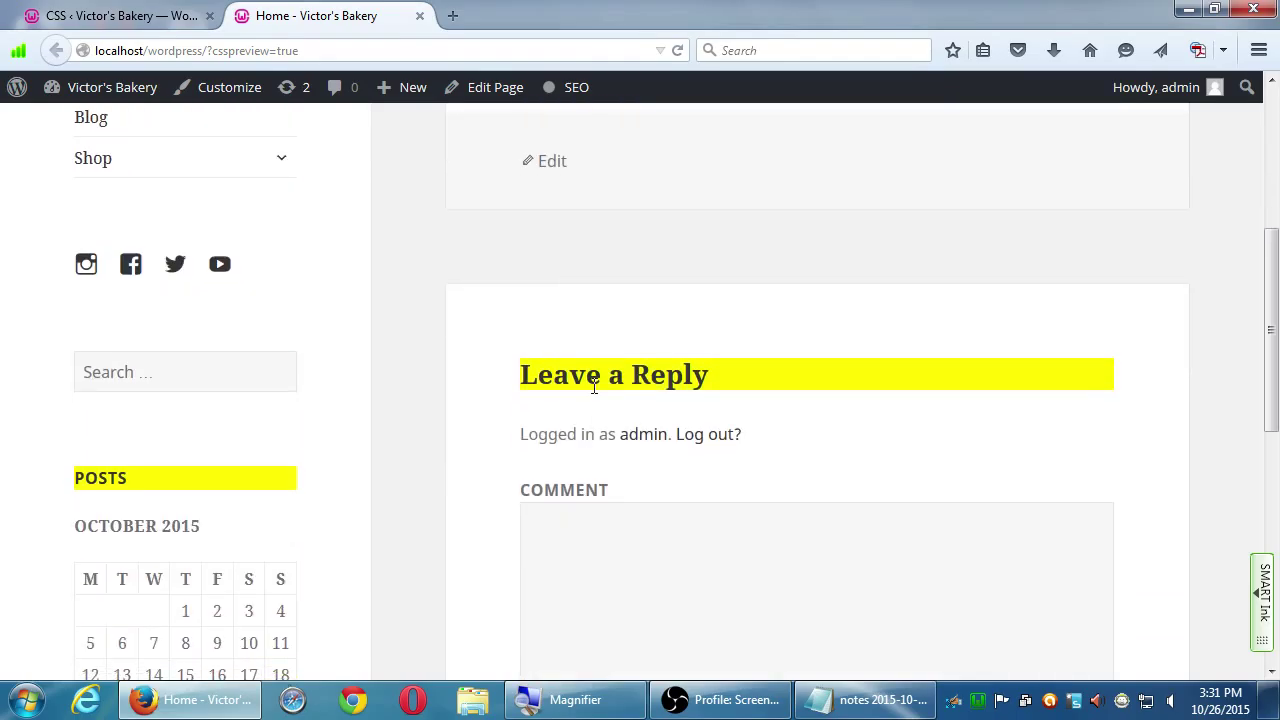
pyautogui.click(62, 18)
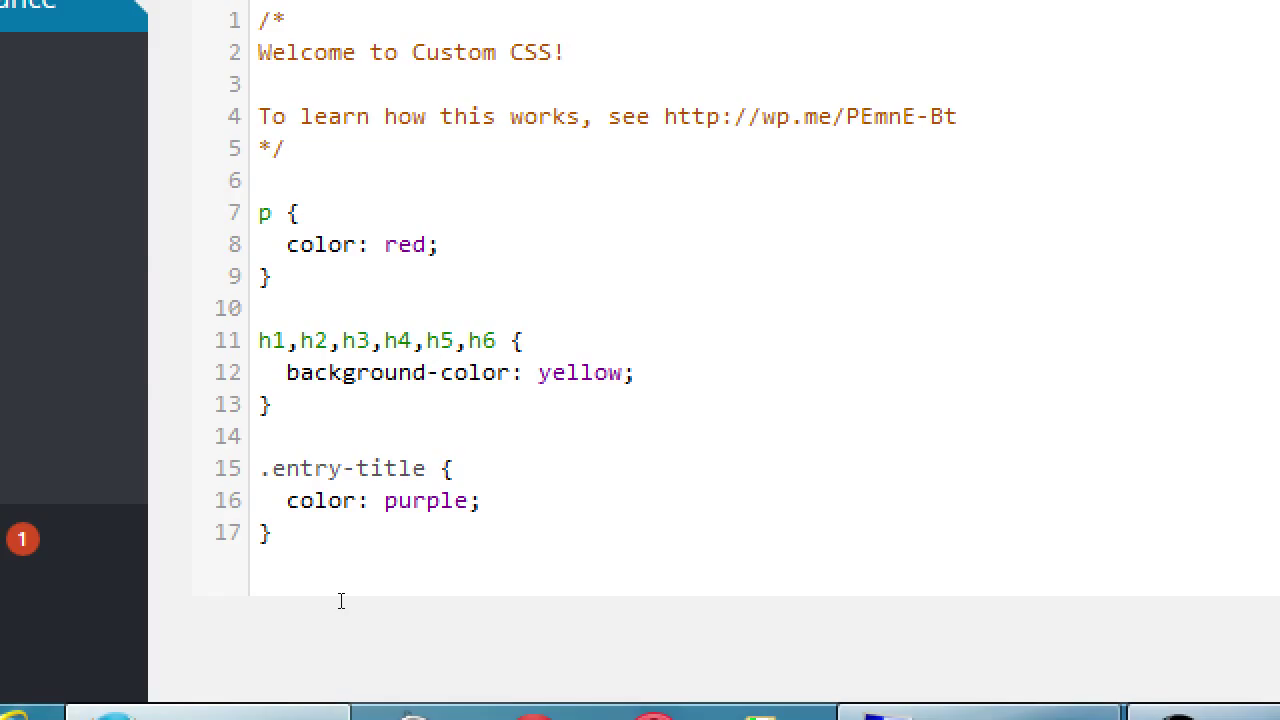
# Step: Zoom the custom CSS editor page out one level with Ctrl+minus
pyautogui.press('super+minus')
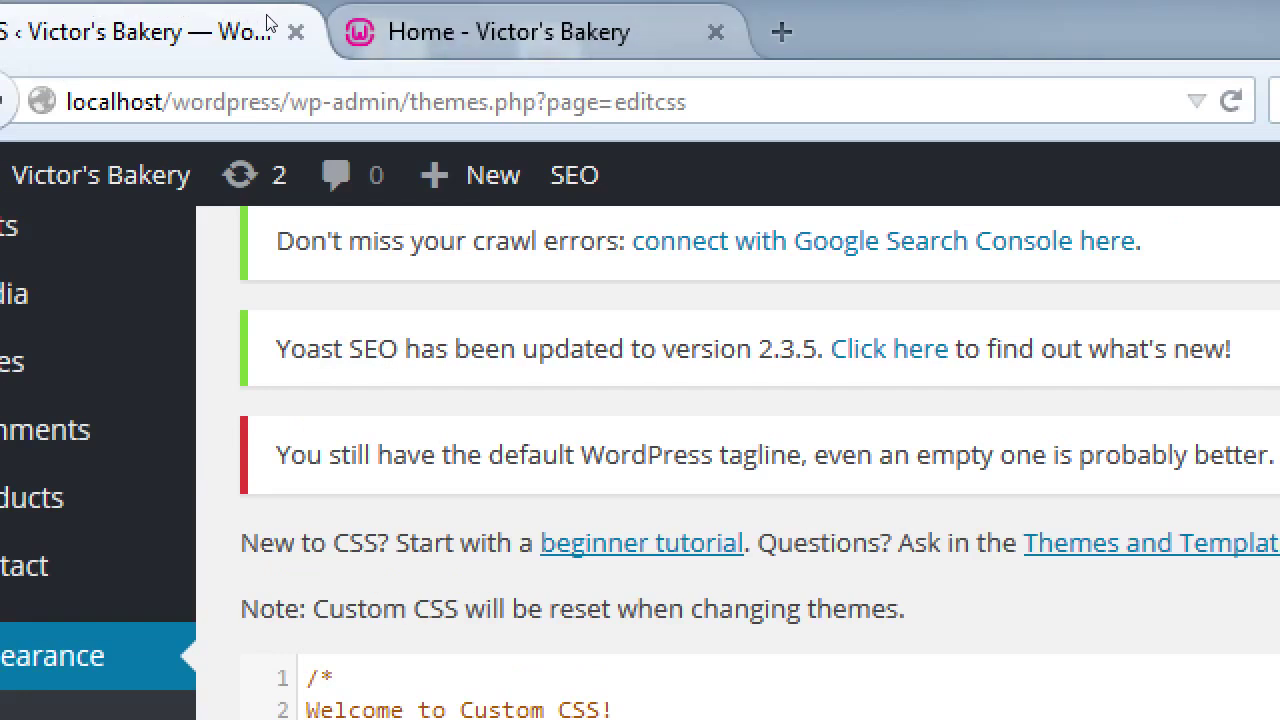
# Step: Open Inspect Element on the site preview and navigate to the Shop products page
pyautogui.hotkey('ctrl', 'Tab')
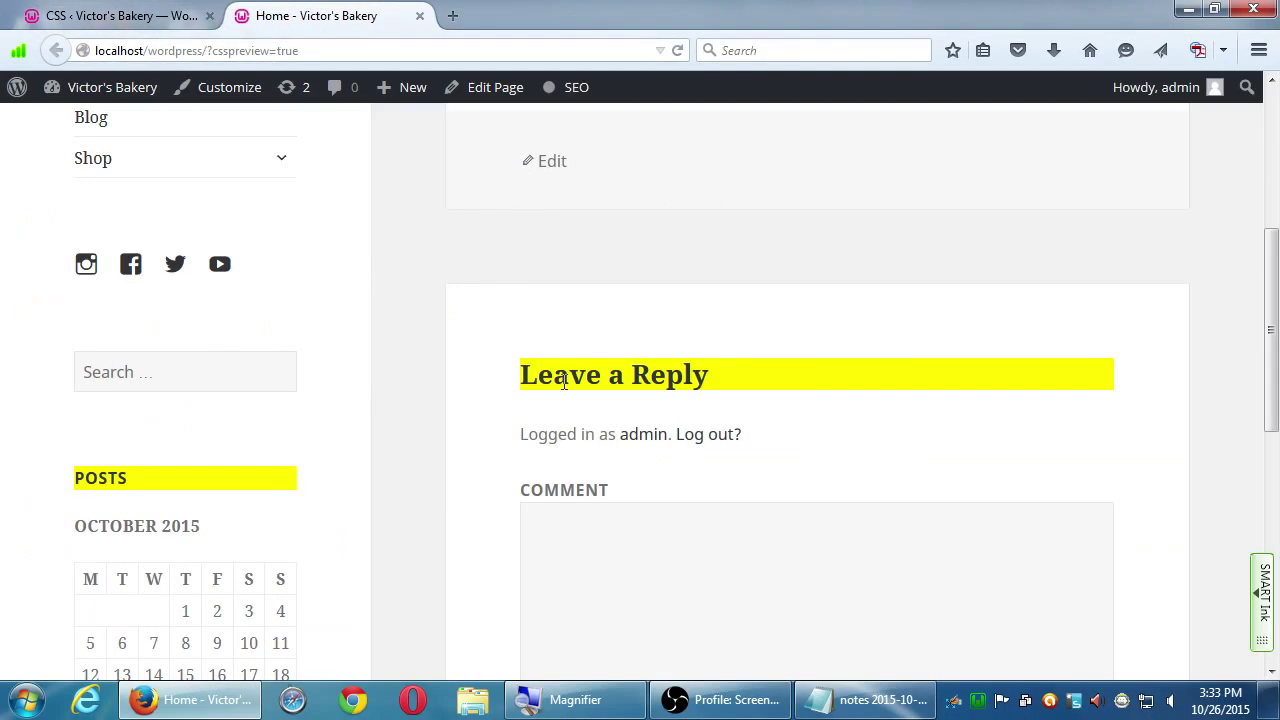
pyautogui.rightClick(561, 378)
pyautogui.click(626, 582)
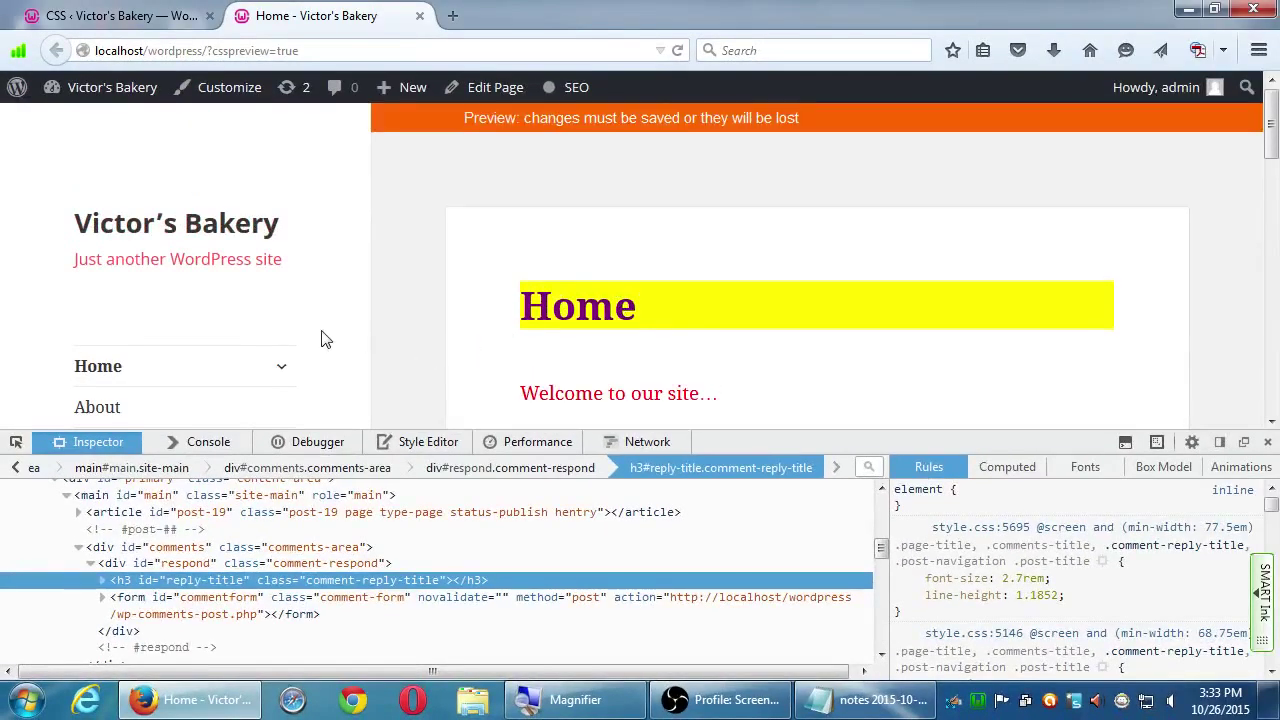
pyautogui.scroll(-2, 300, 341)
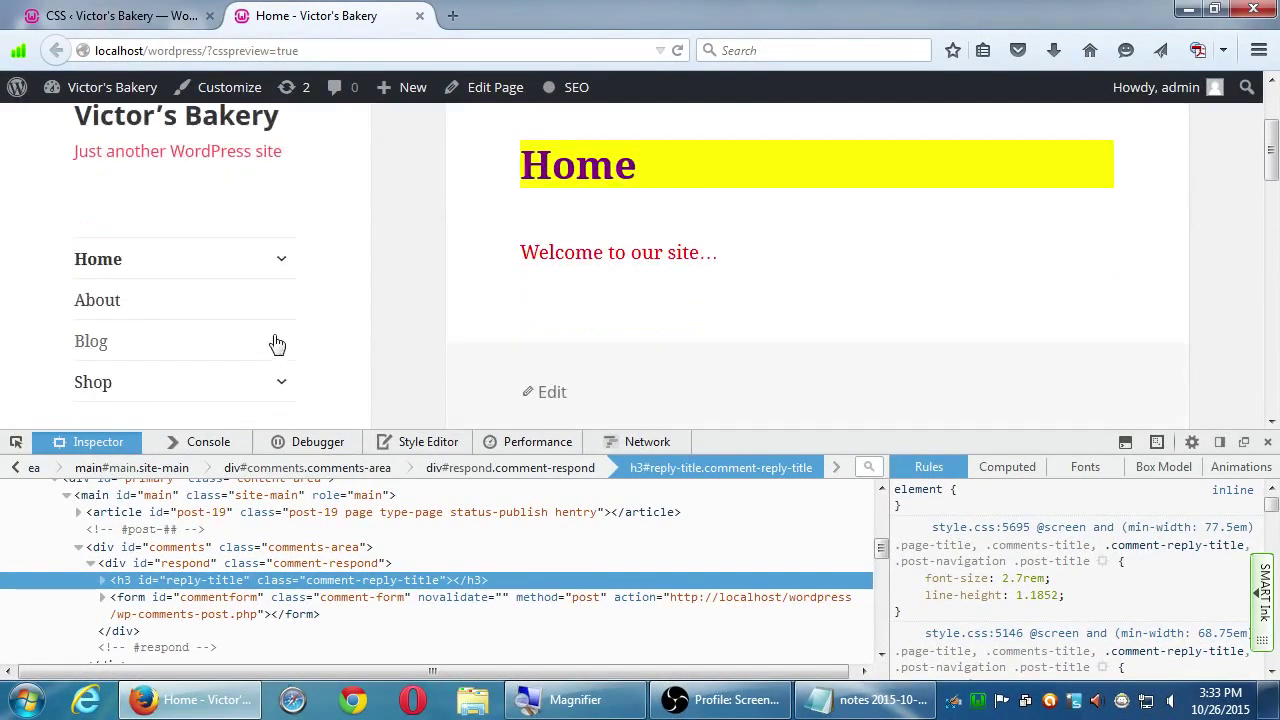
pyautogui.click(240, 398)
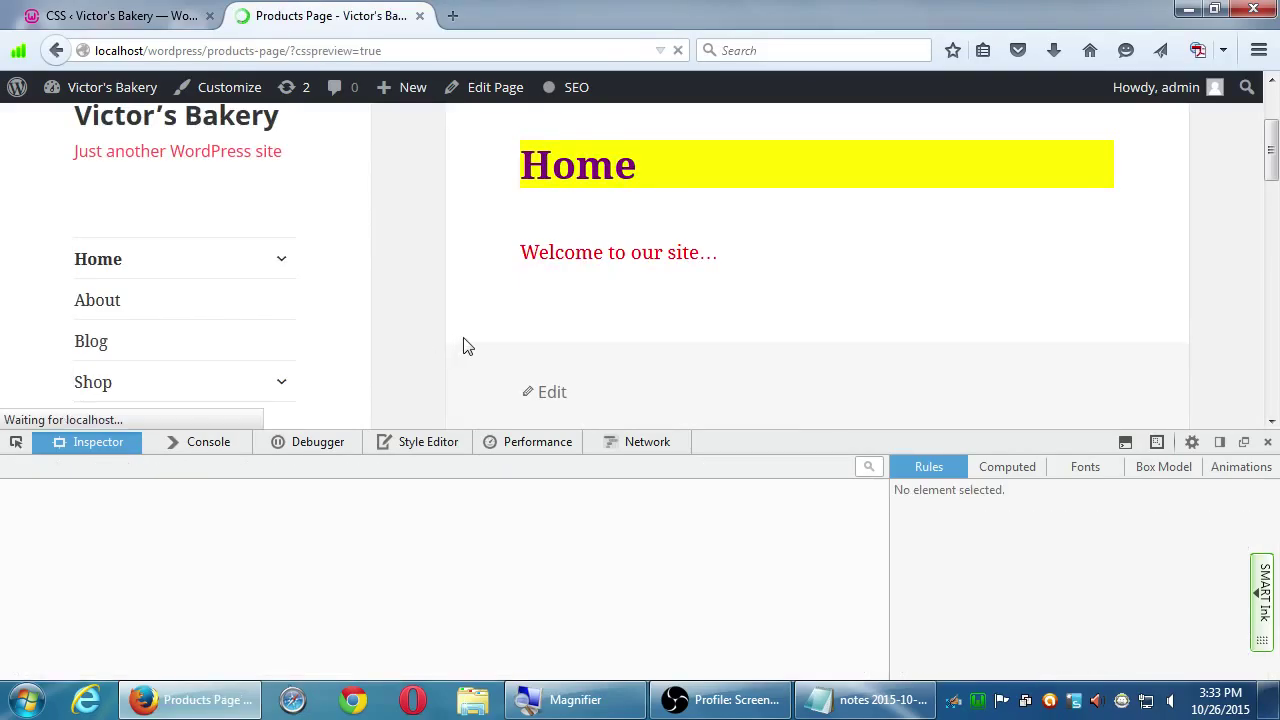
pyautogui.scroll(-4, 463, 346)
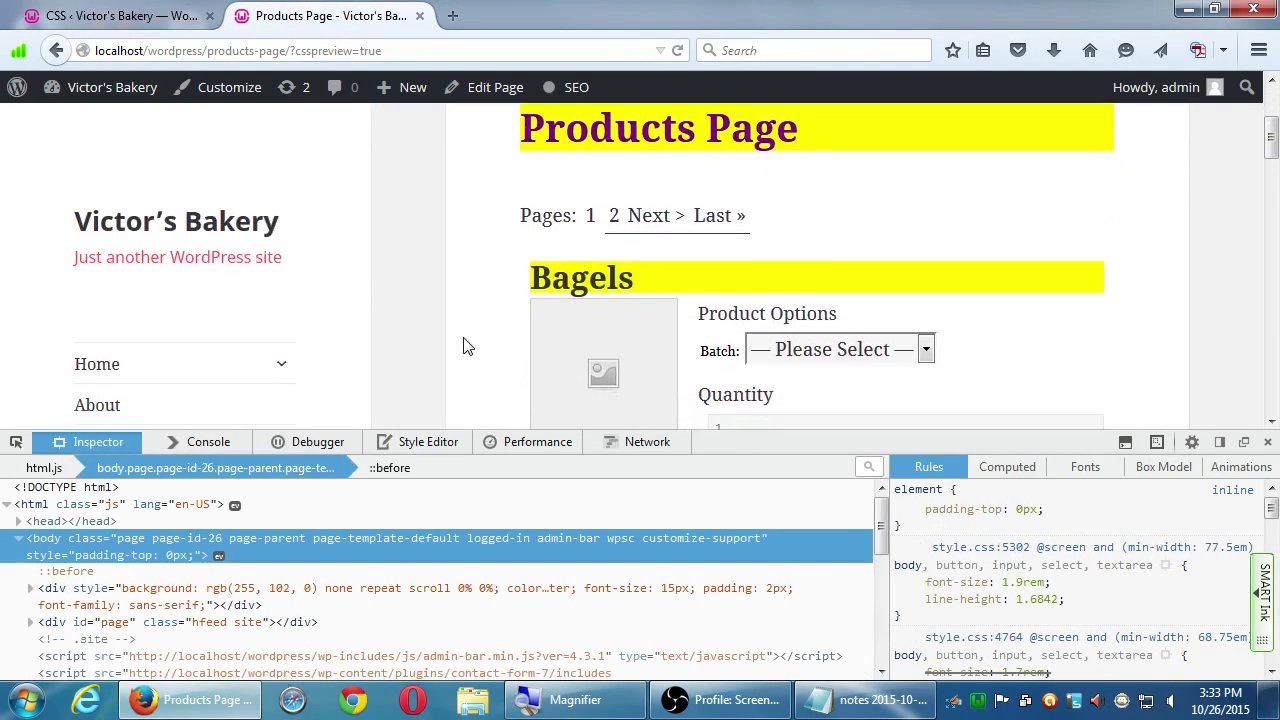
pyautogui.scroll(-1, 465, 344)
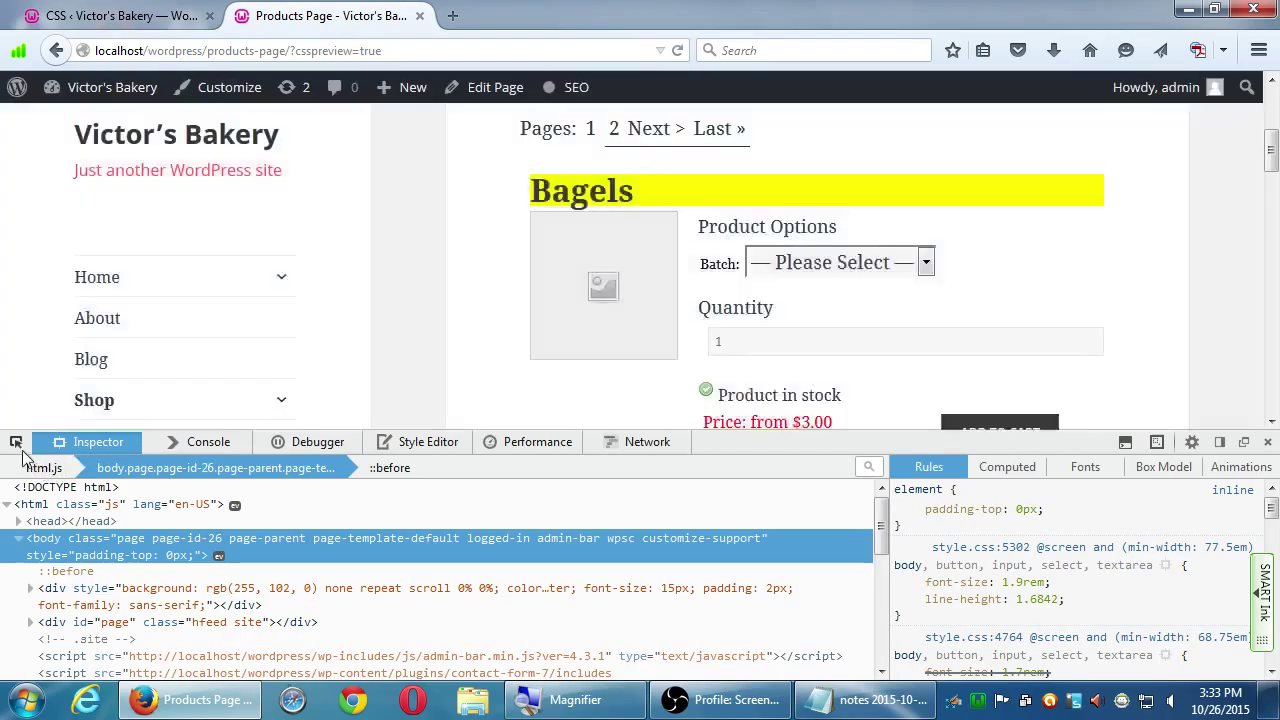
# Step: Give the Bagels product image a 10px margin, keeping padding at 0px, then close the developer tools
pyautogui.click(16, 442)
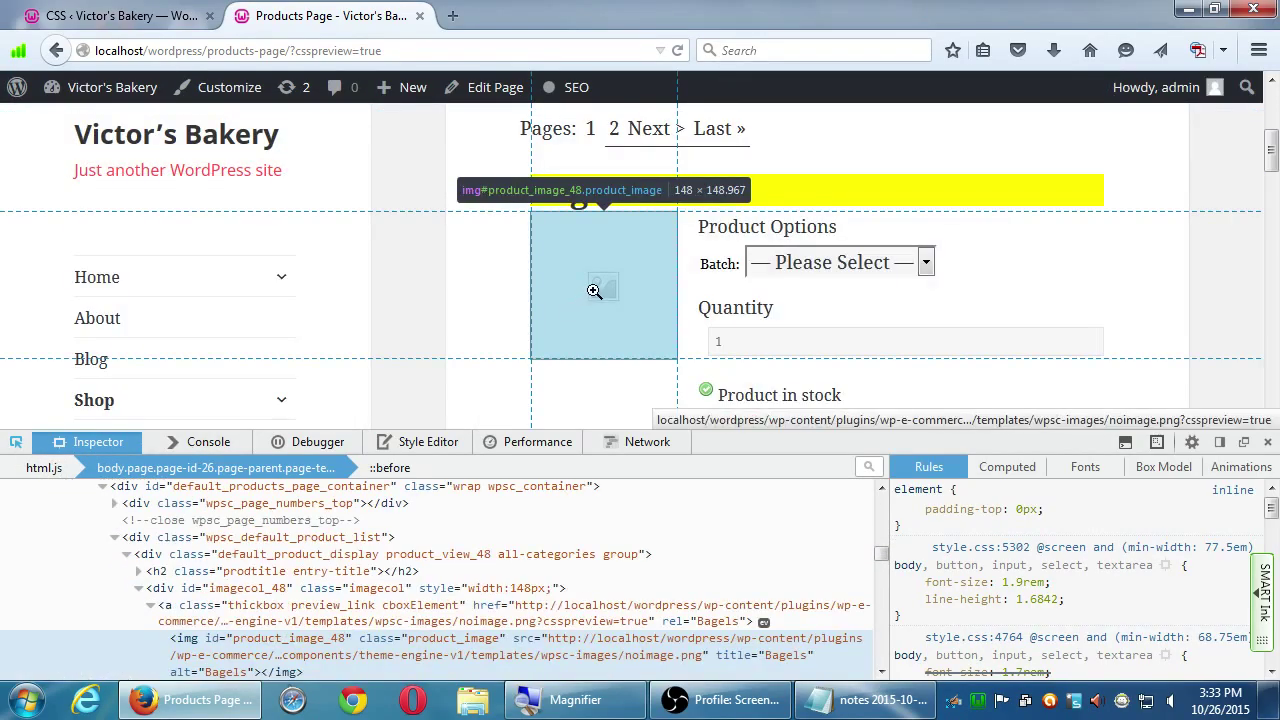
pyautogui.click(571, 268)
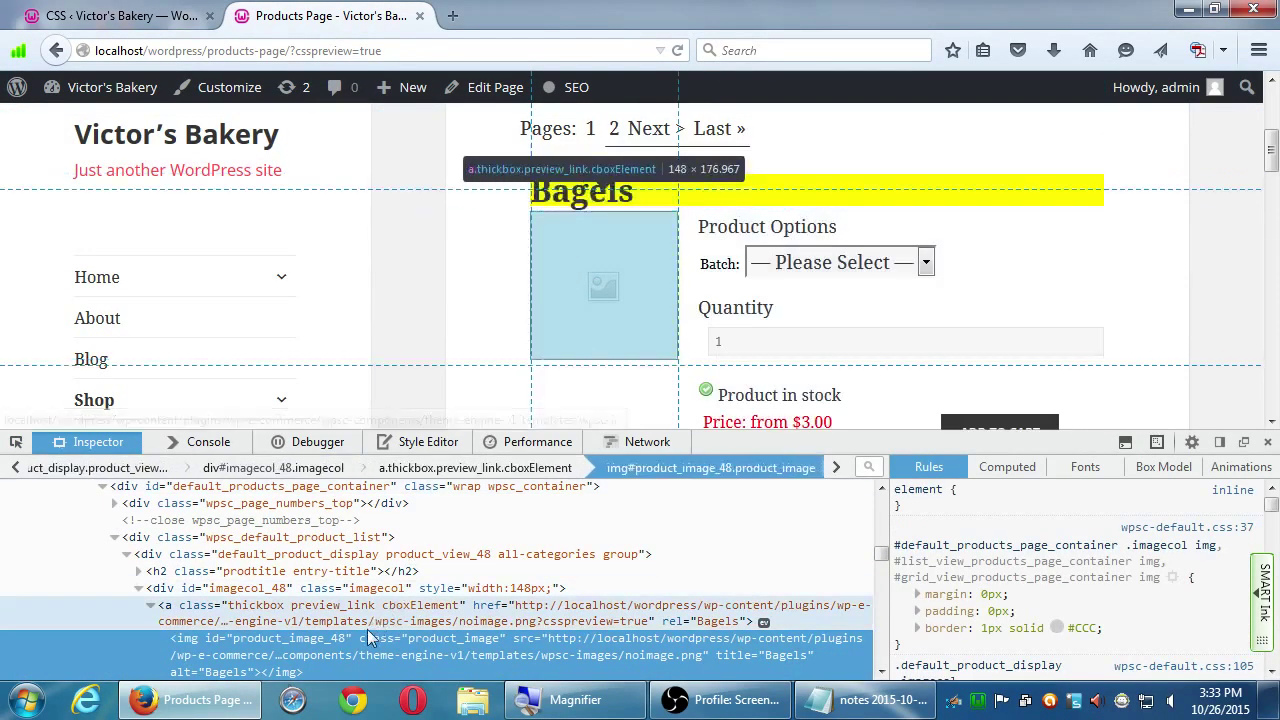
pyautogui.click(1000, 611)
pyautogui.hotkey('shift', 'Up')
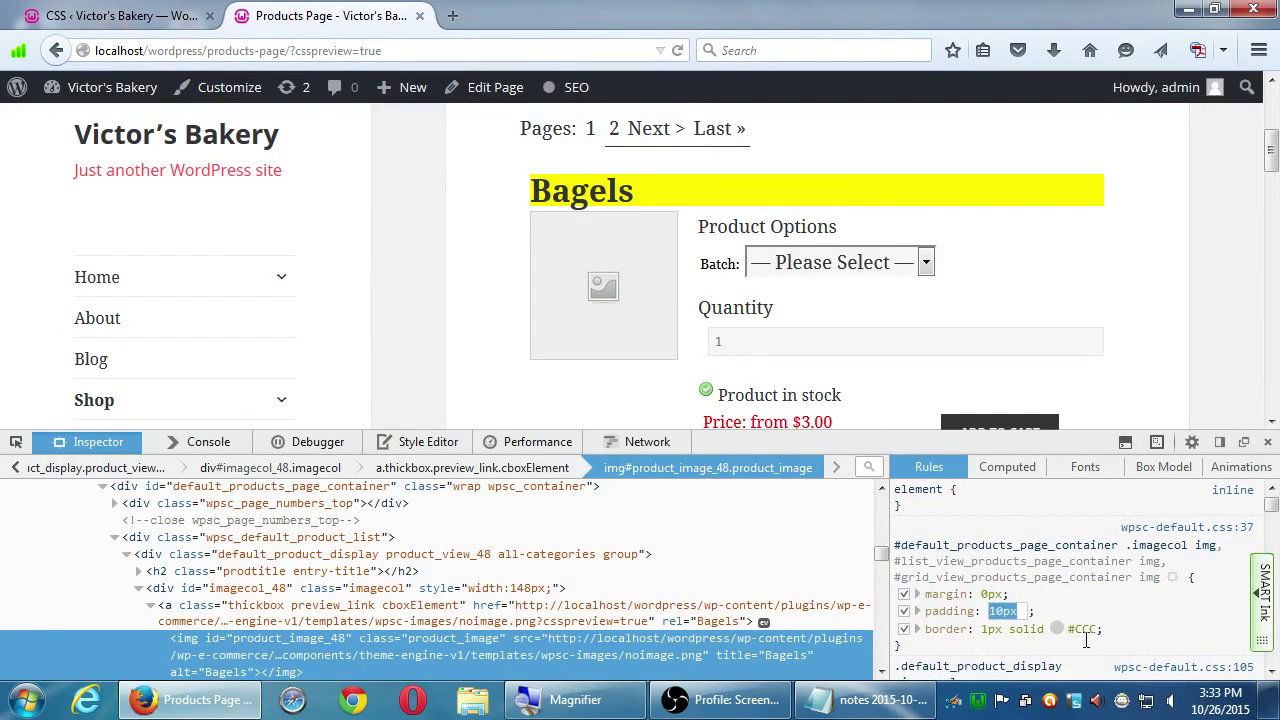
pyautogui.hotkey('shift', 'Down')
pyautogui.click(1010, 594)
pyautogui.hotkey('shift', 'Up')
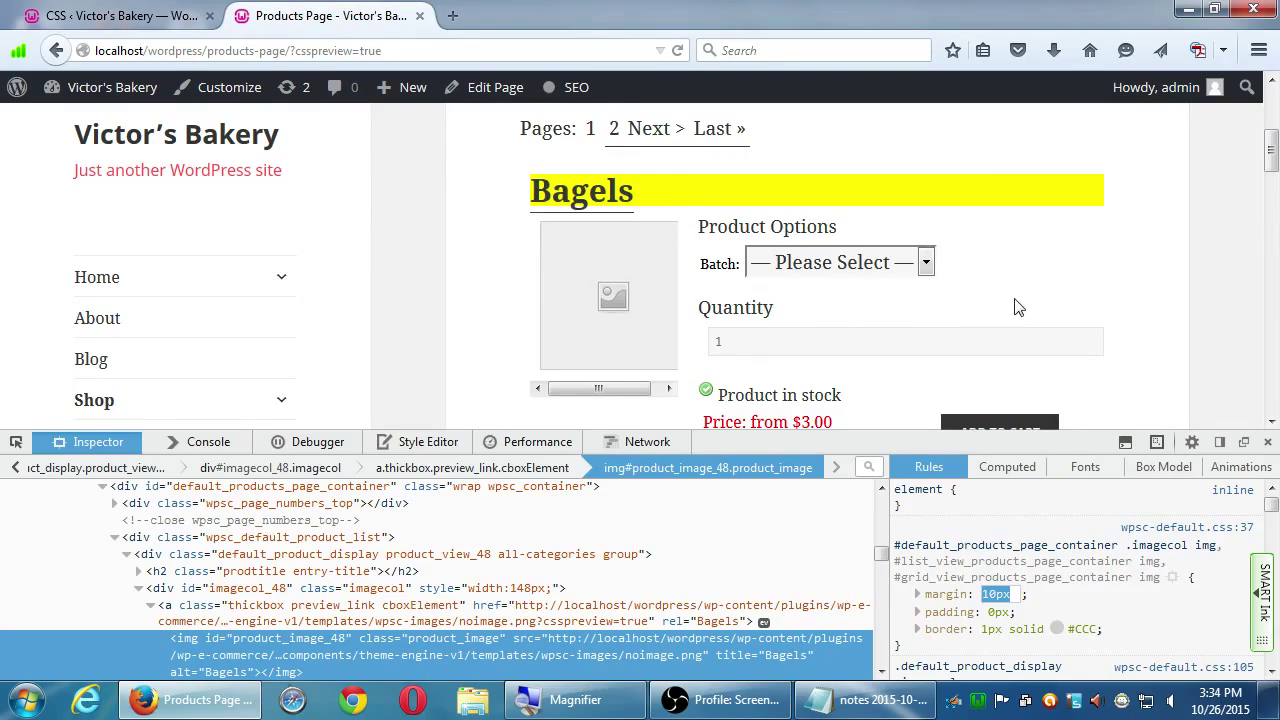
pyautogui.click(1100, 287)
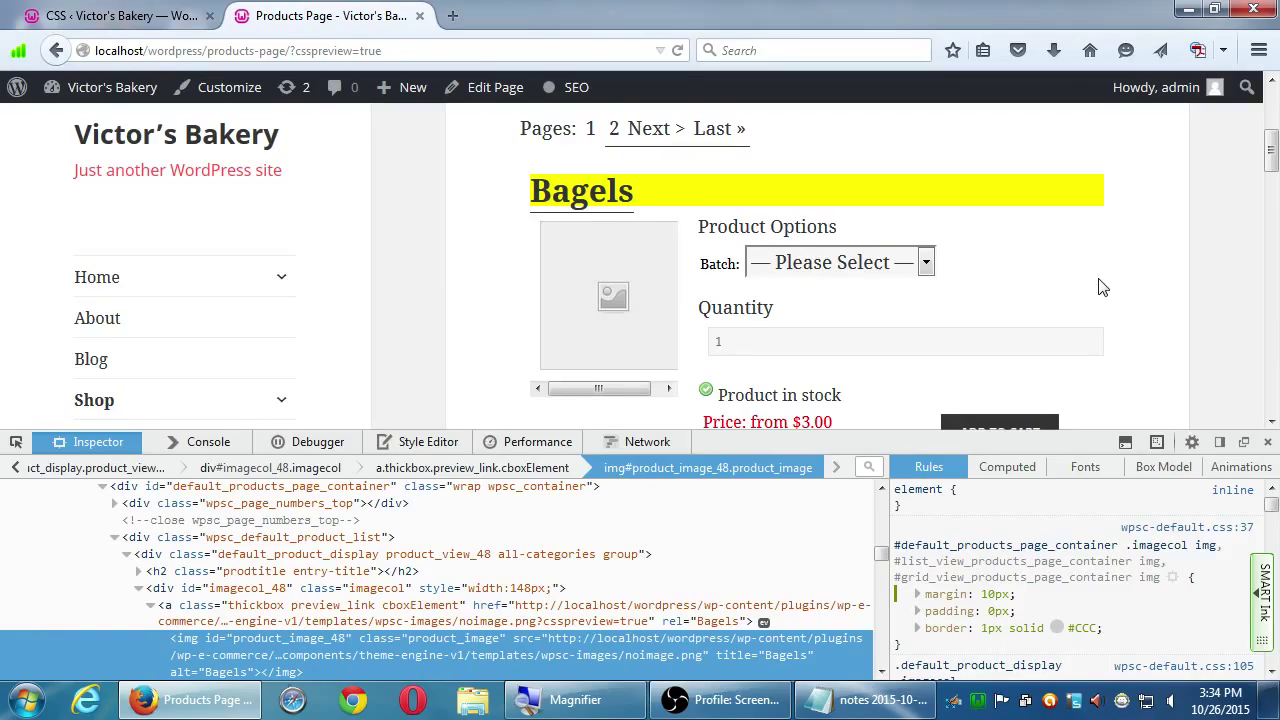
pyautogui.click(1268, 446)
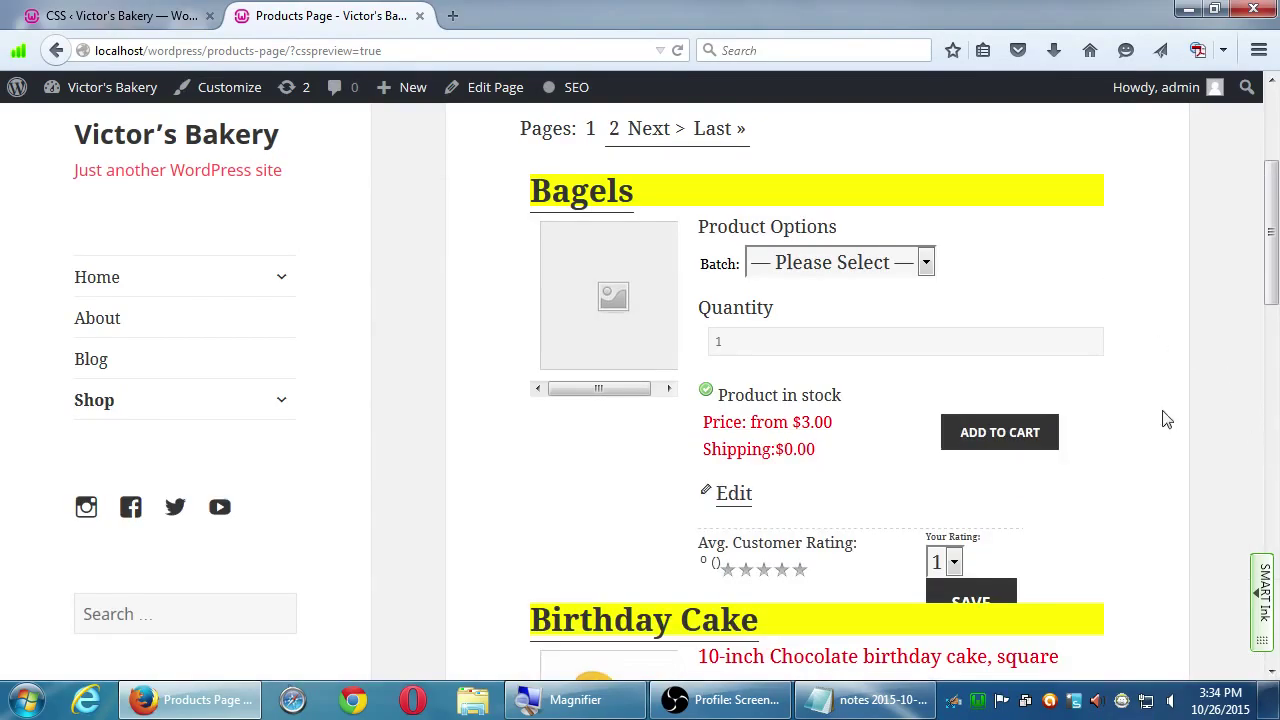
# Step: Save the custom stylesheet and scroll down to its CSS Revisions list
pyautogui.click(110, 14)
pyautogui.scroll(3, 208, 322)
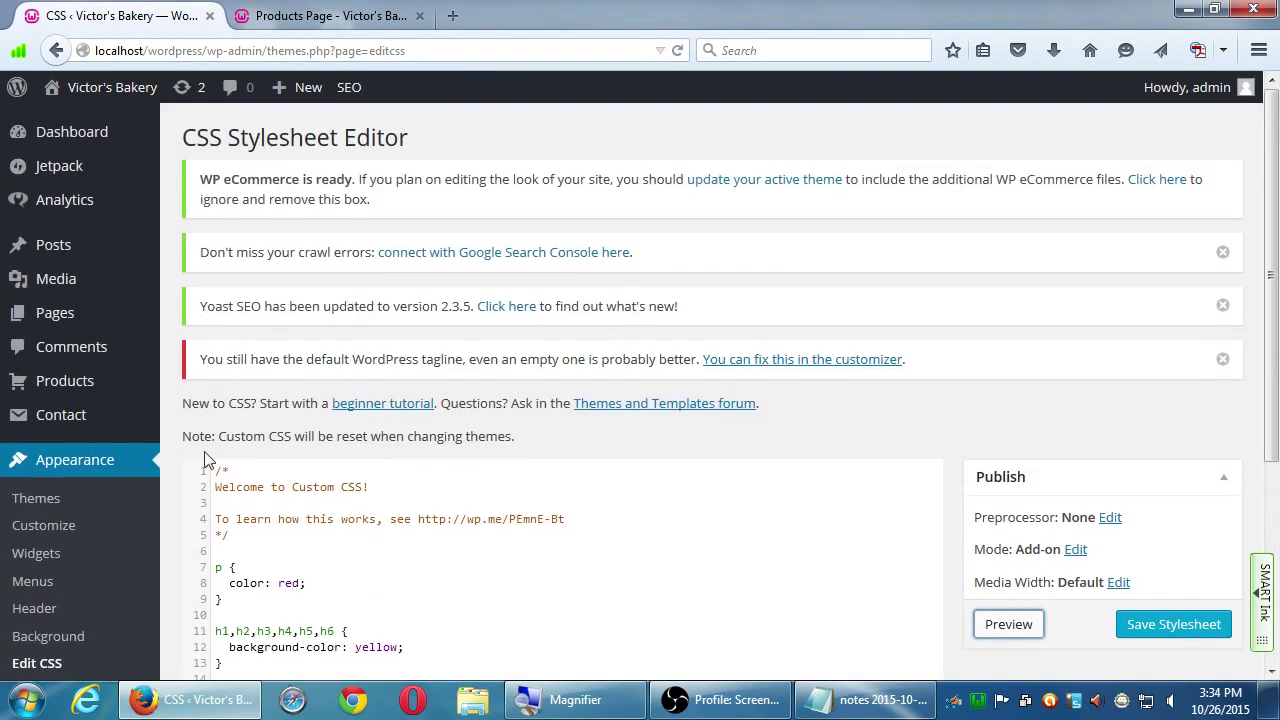
pyautogui.click(1165, 628)
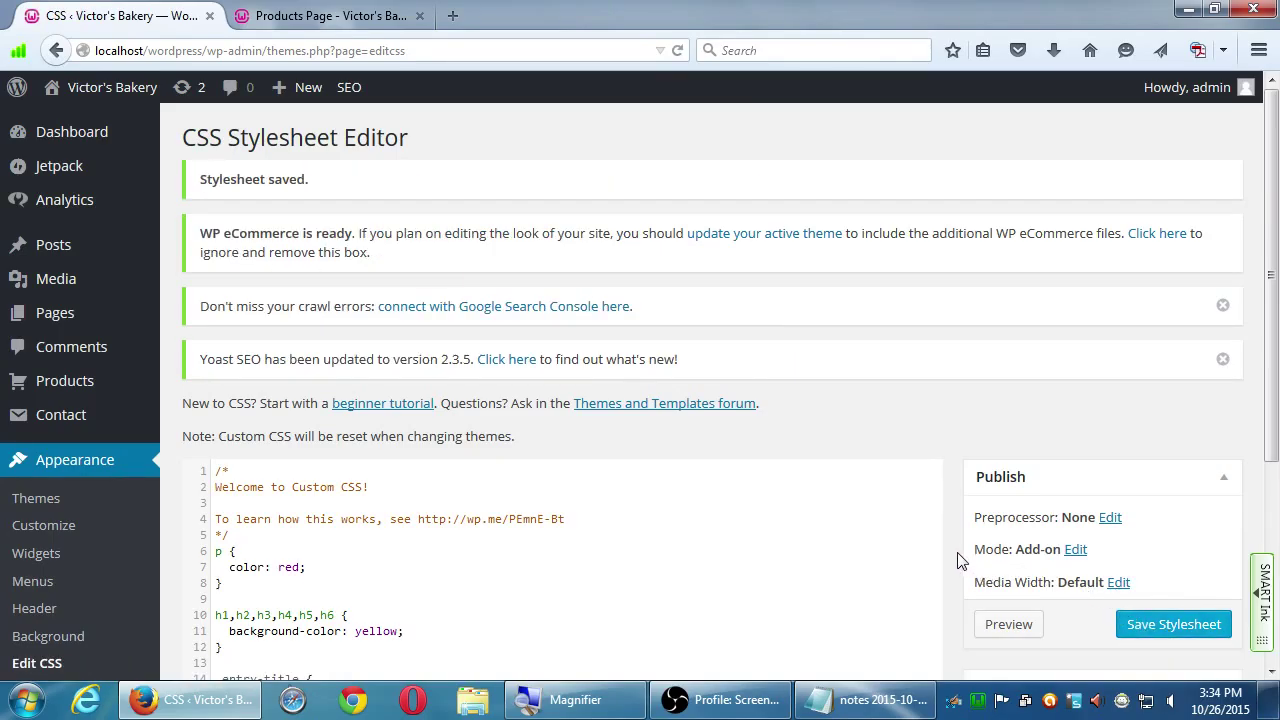
pyautogui.scroll(-5, 958, 560)
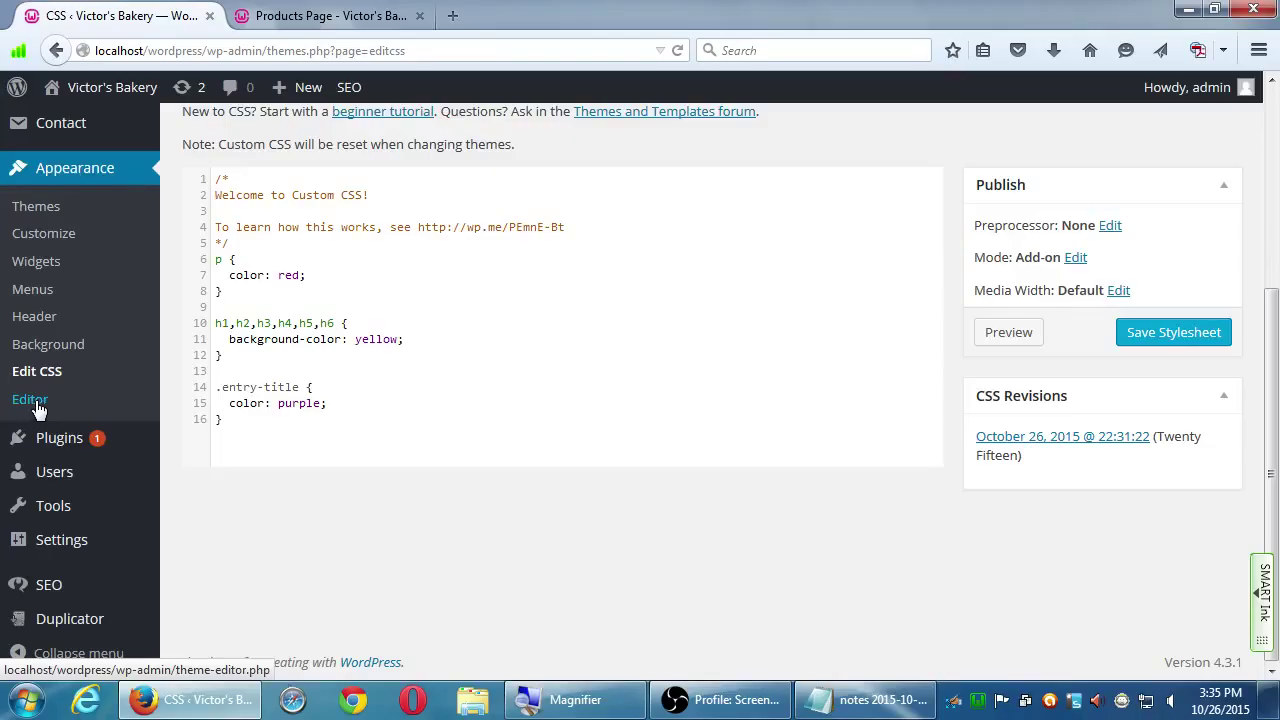
# Step: Look over the Twenty Fifteen theme's style.css in the theme editor, then head back to Edit CSS
pyautogui.click(30, 400)
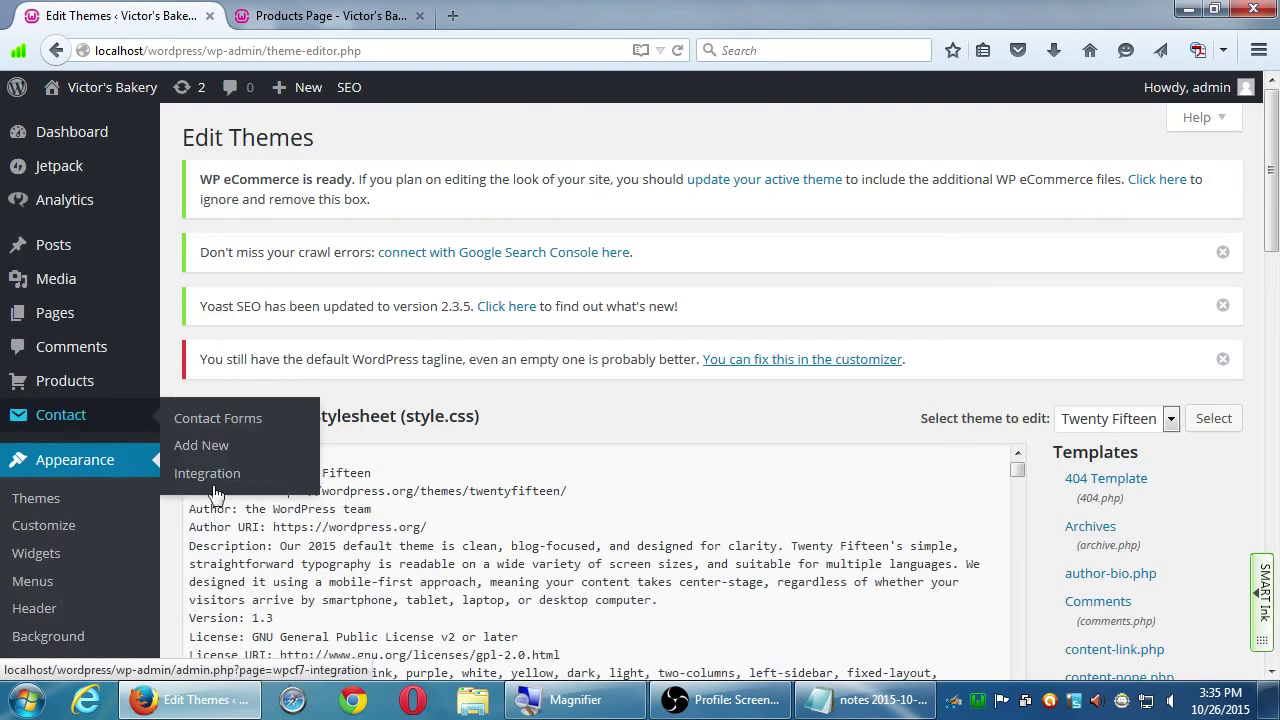
pyautogui.scroll(-6, 1180, 450)
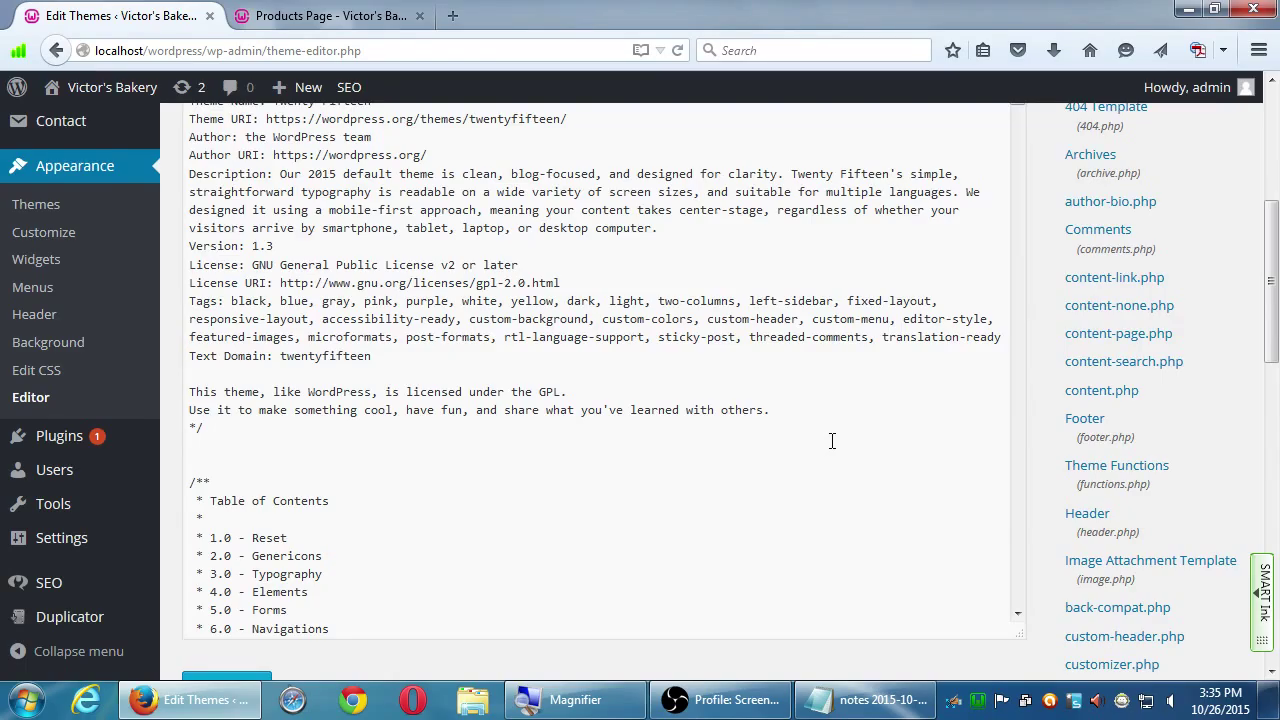
pyautogui.click(35, 370)
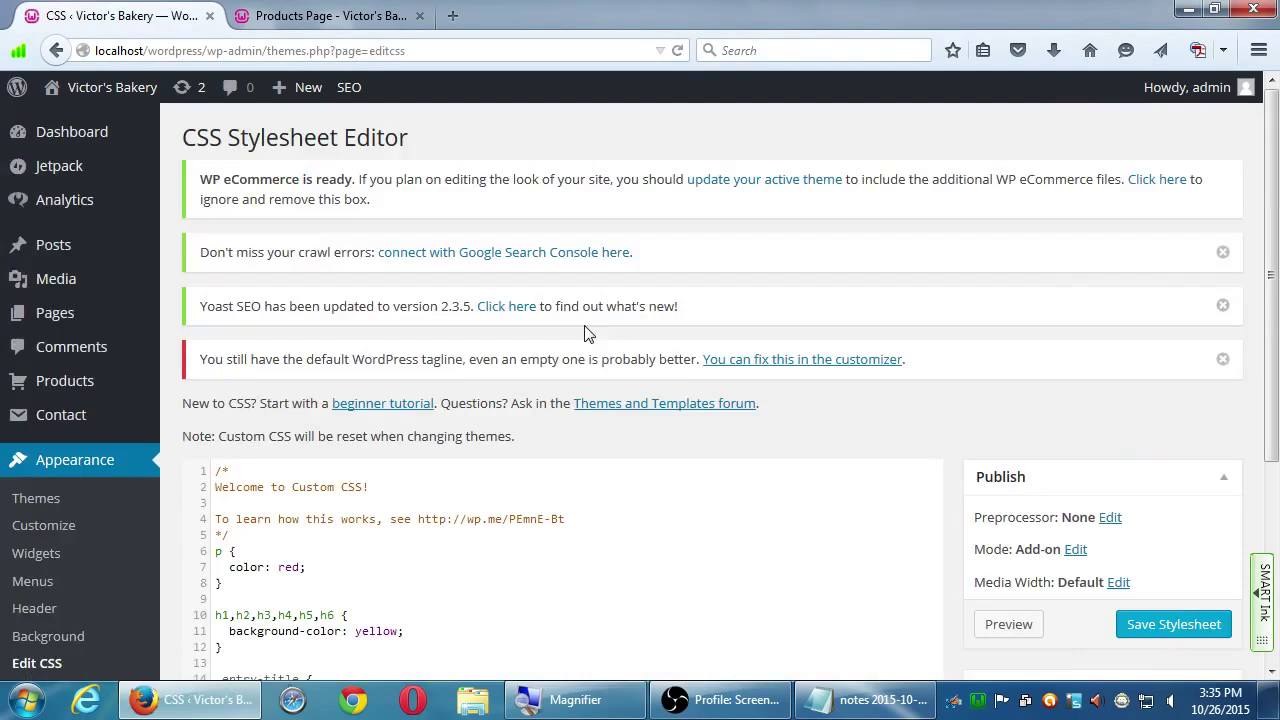
# Step: Scroll down through the 16-line custom stylesheet with its red, yellow and purple rules
pyautogui.scroll(-4, 985, 467)
pyautogui.scroll(-1, 980, 490)
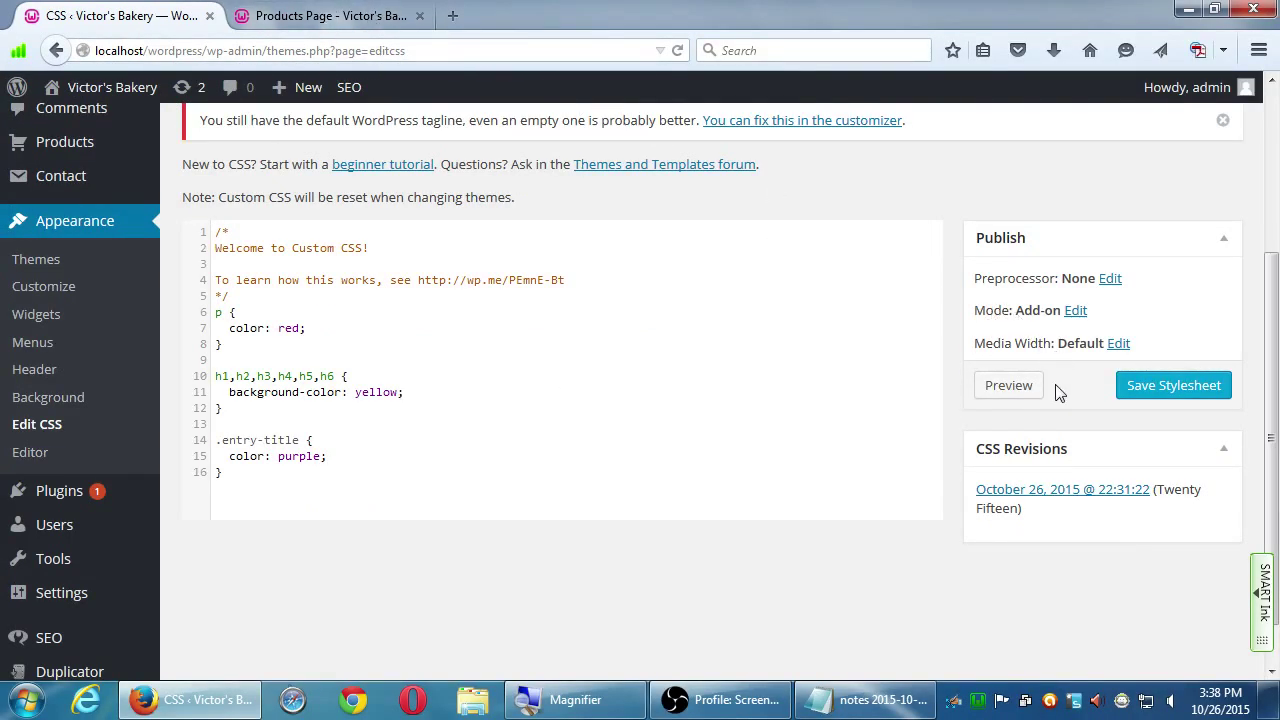
# Step: Check the Products page preview, then open Appearance > Themes from the CSS editor
pyautogui.click(338, 18)
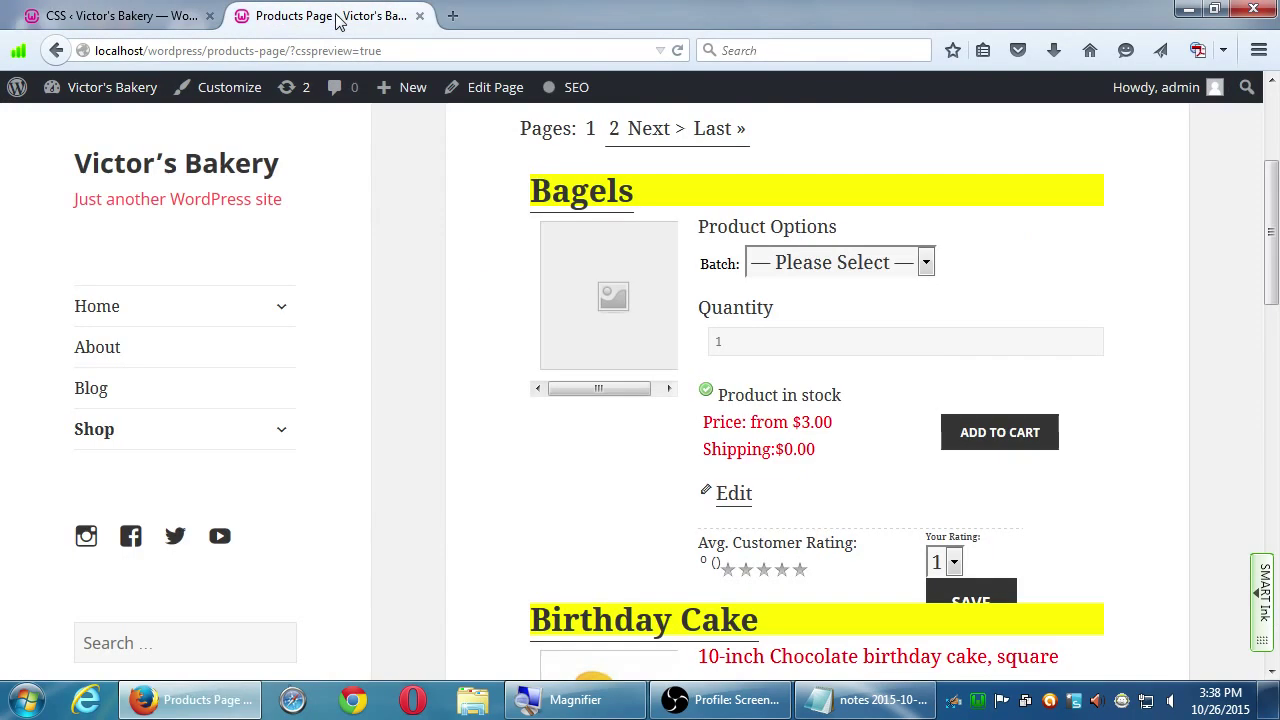
pyautogui.click(152, 16)
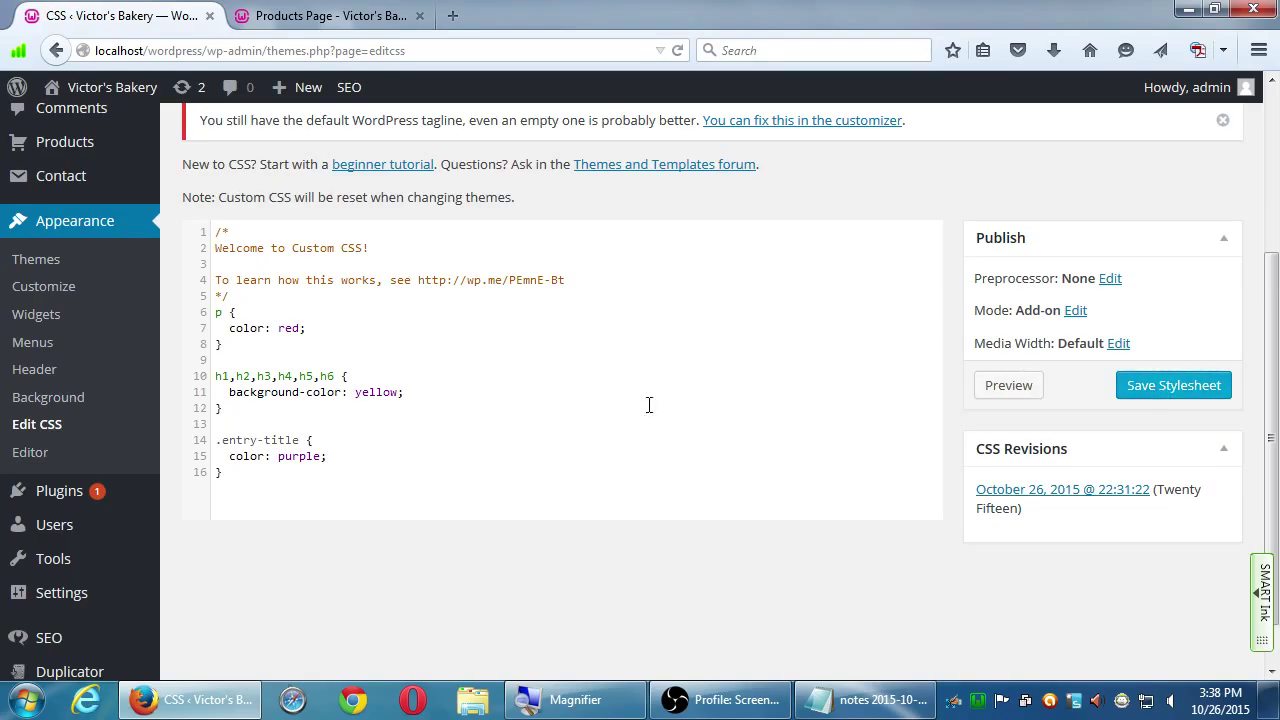
pyautogui.click(35, 262)
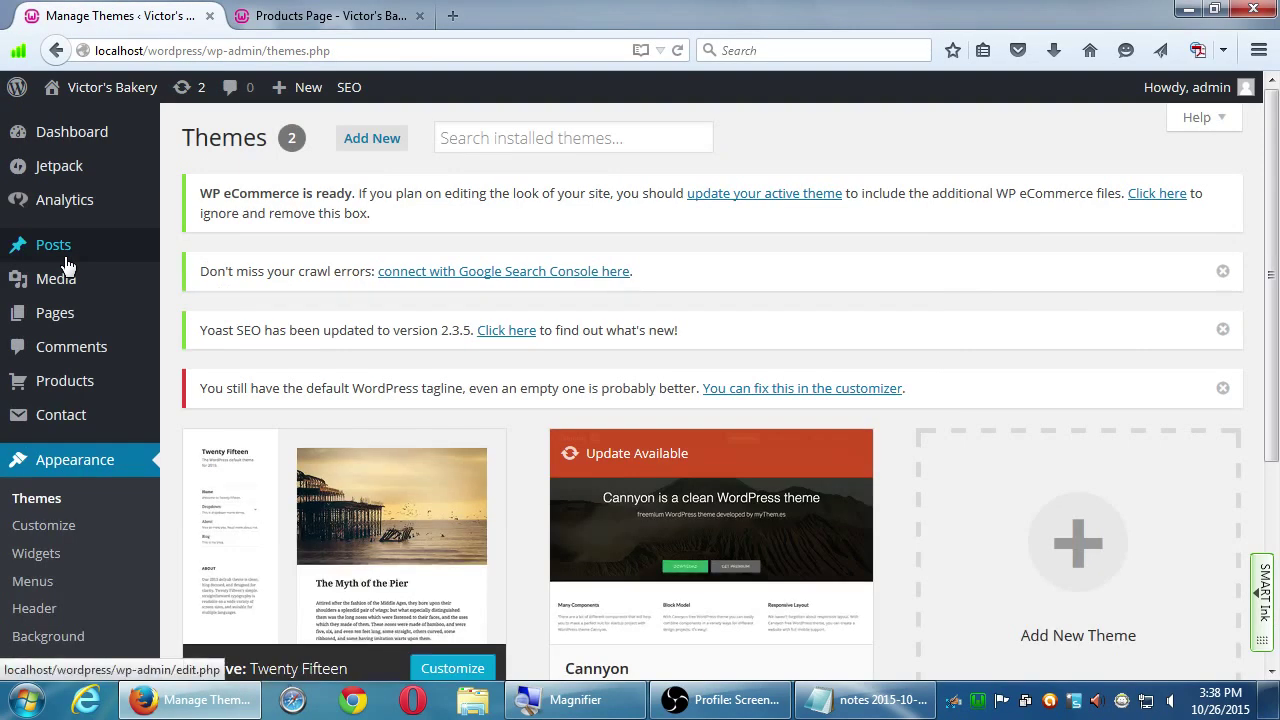
# Step: Open the WordPress Updates page and scroll through its list
pyautogui.click(195, 93)
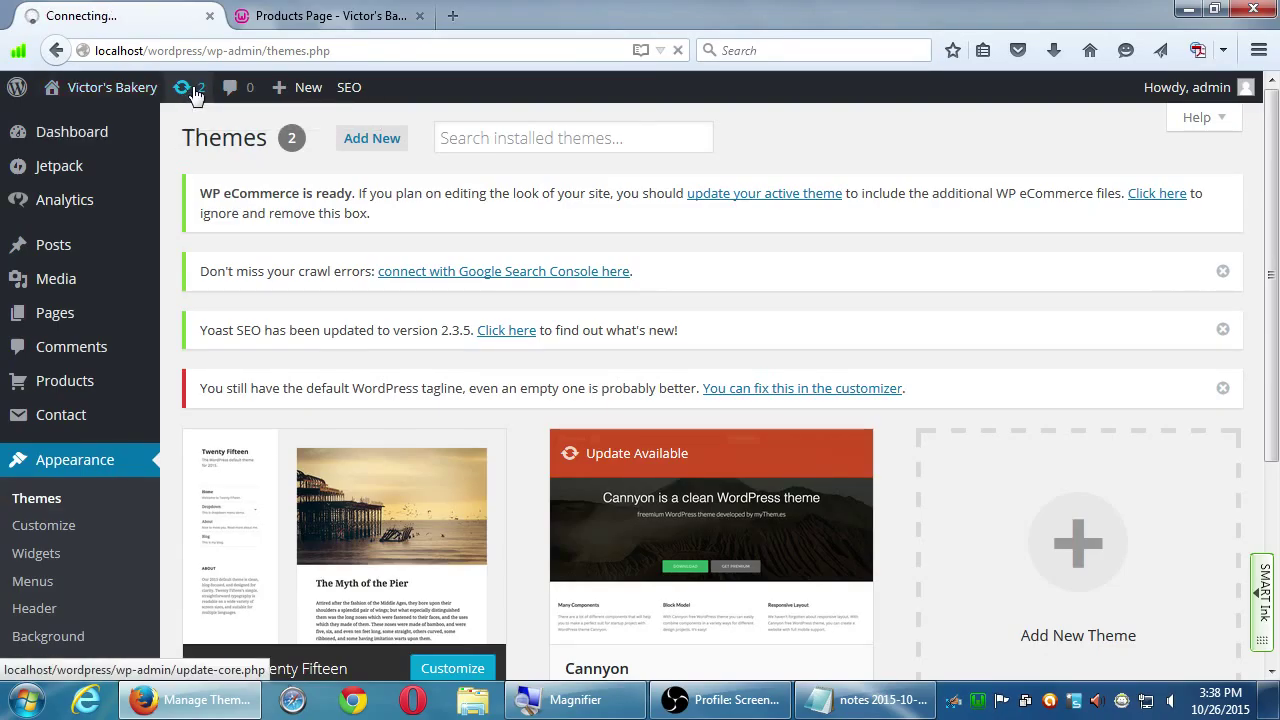
pyautogui.scroll(-2, 218, 244)
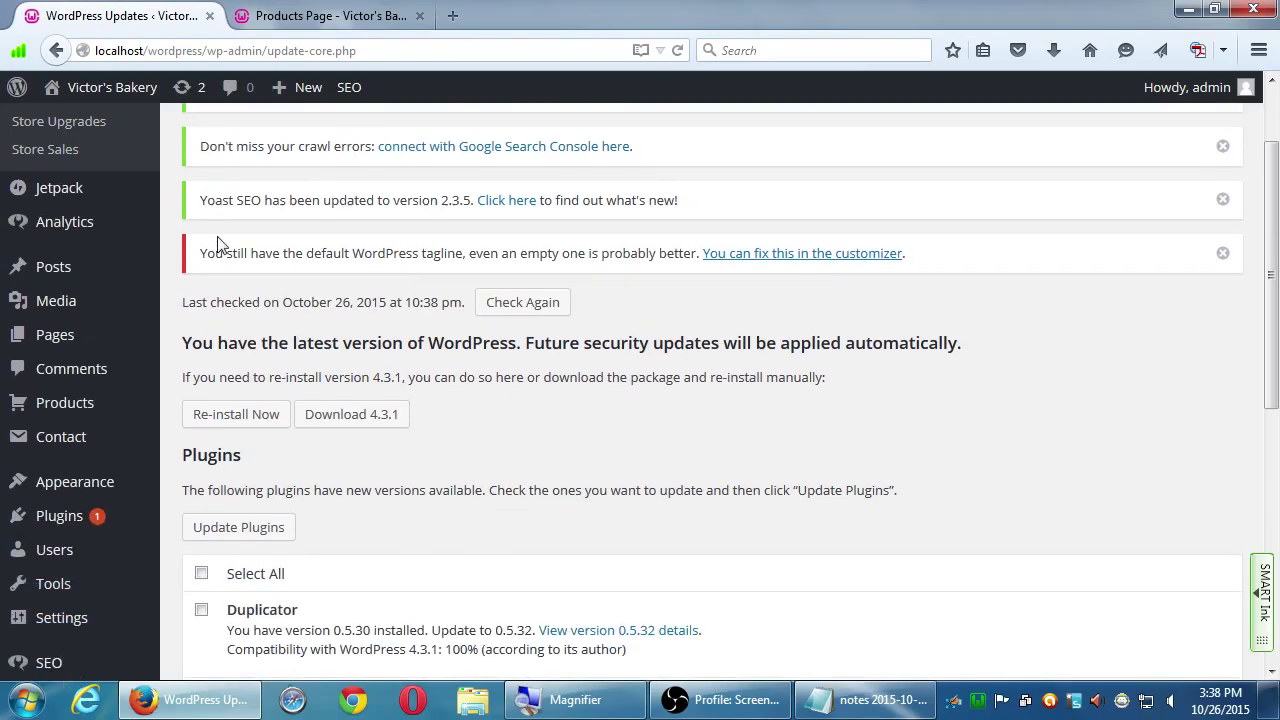
pyautogui.scroll(-8, 218, 244)
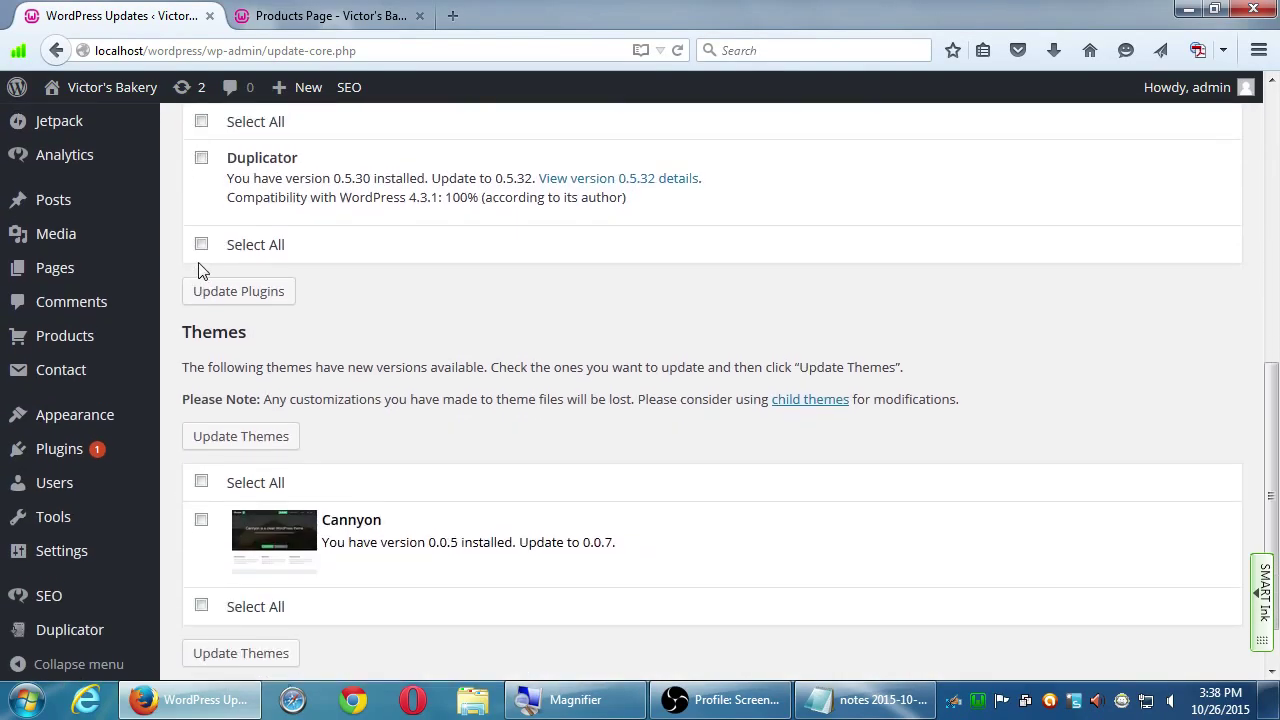
pyautogui.scroll(10, 195, 268)
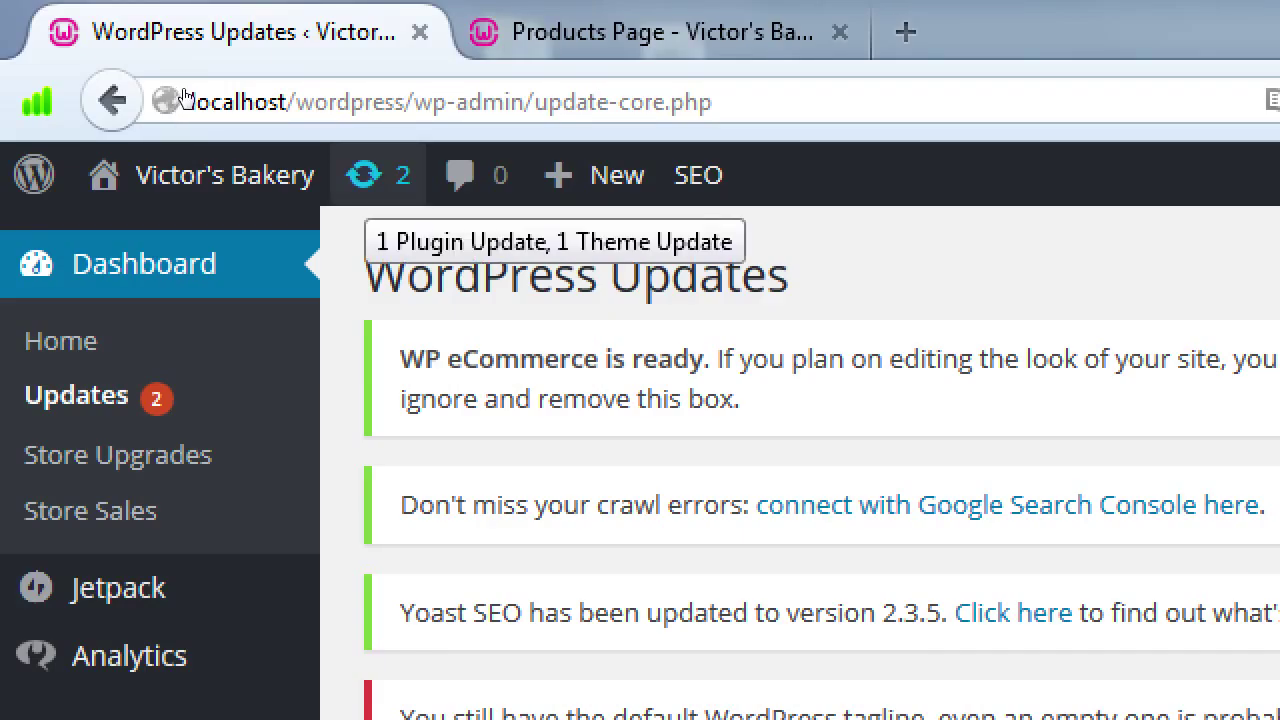
pyautogui.click(110, 96)
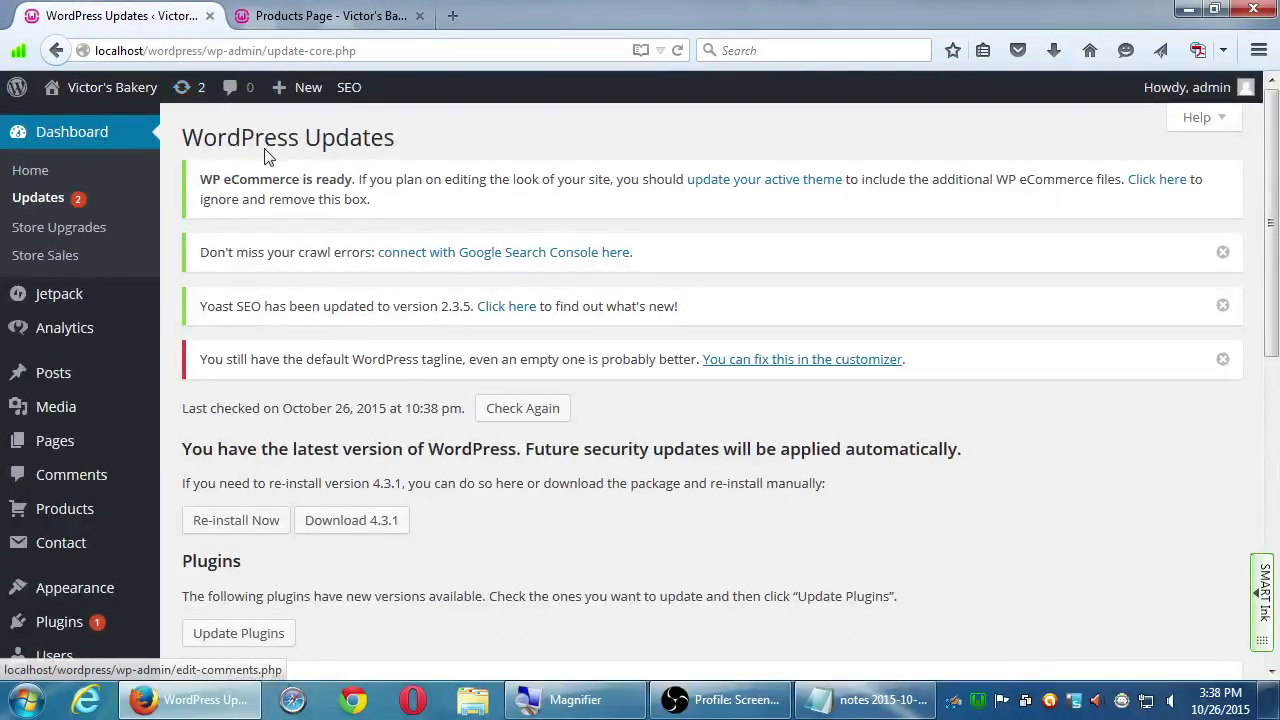
# Step: Highlight the up-to-date note and the Plugins and Themes headings, then open the child themes link in a new tab
pyautogui.scroll(-3, 312, 300)
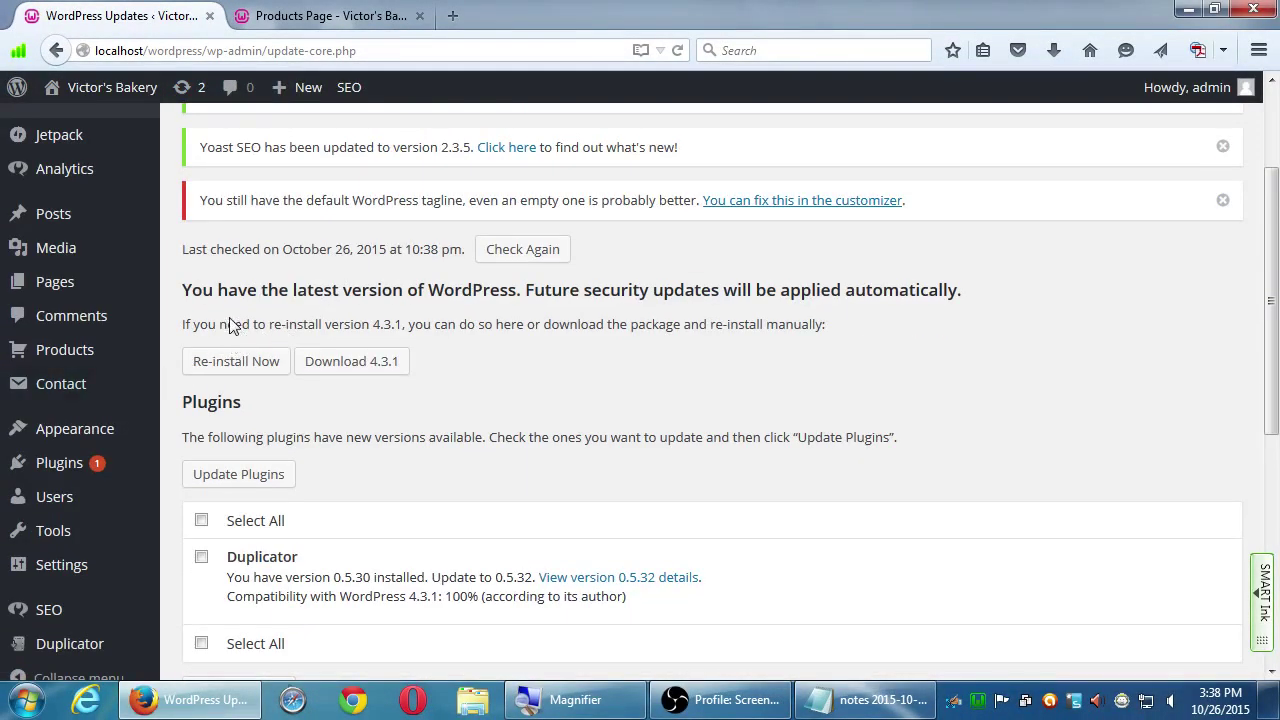
pyautogui.moveTo(227, 293); pyautogui.dragTo(527, 303)
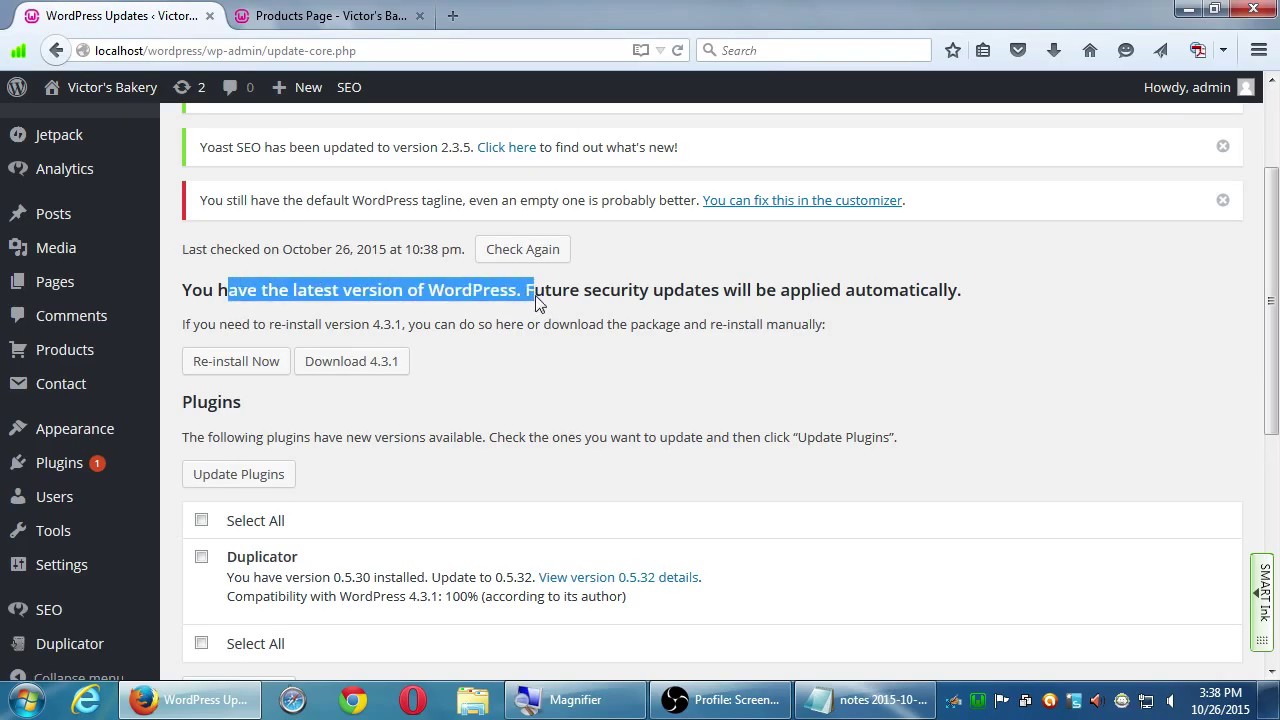
pyautogui.click(546, 222)
pyautogui.scroll(-1, 514, 363)
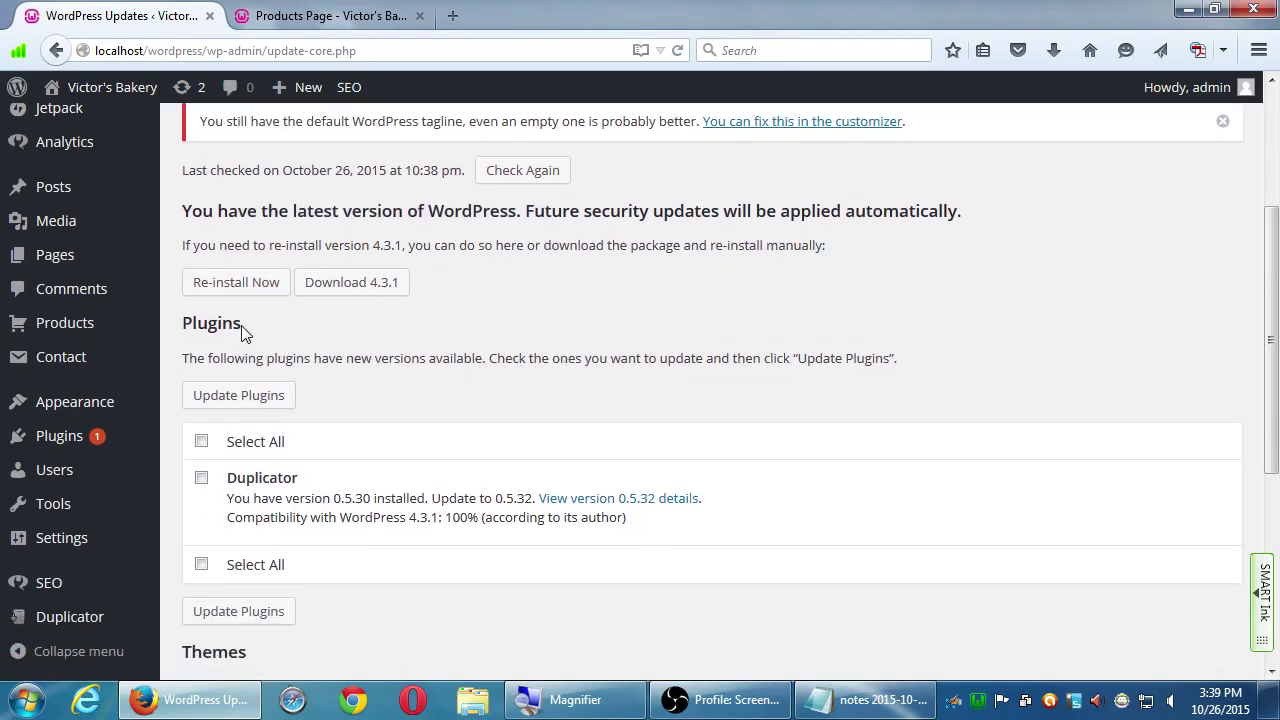
pyautogui.moveTo(199, 328); pyautogui.dragTo(241, 328)
pyautogui.click(402, 335)
pyautogui.scroll(-4, 270, 360)
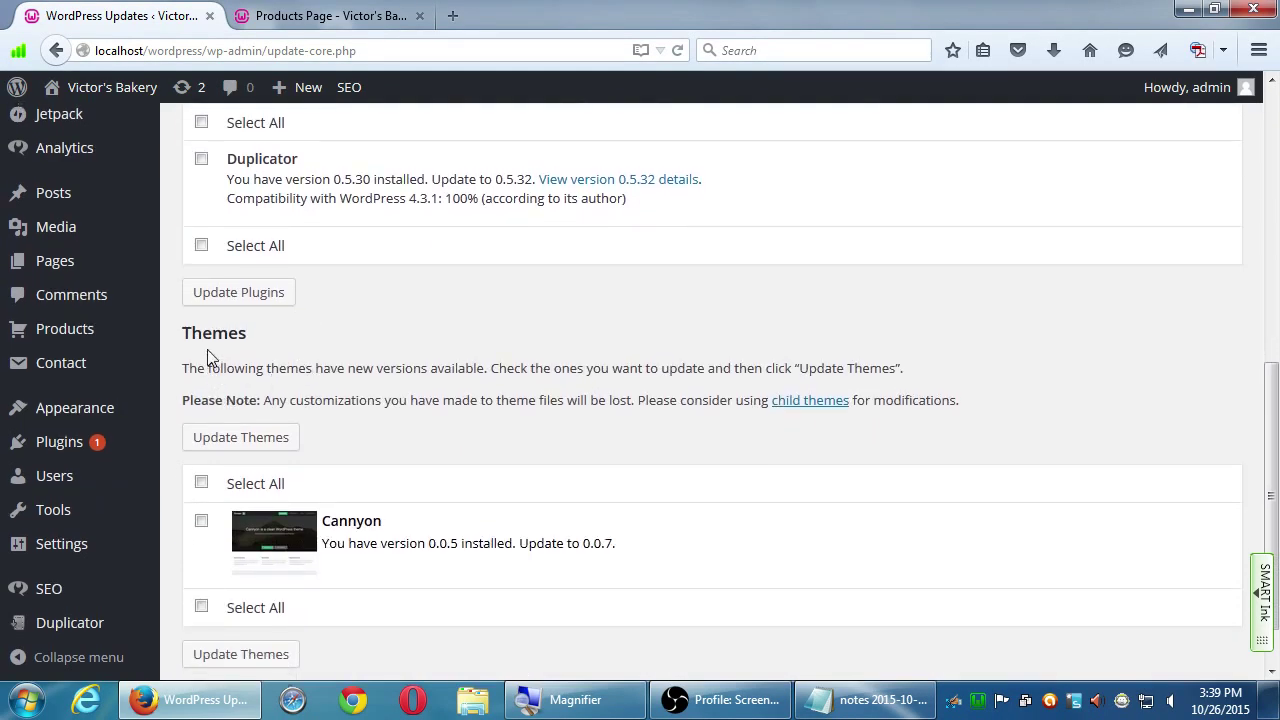
pyautogui.moveTo(209, 340); pyautogui.dragTo(276, 352)
pyautogui.click(381, 496)
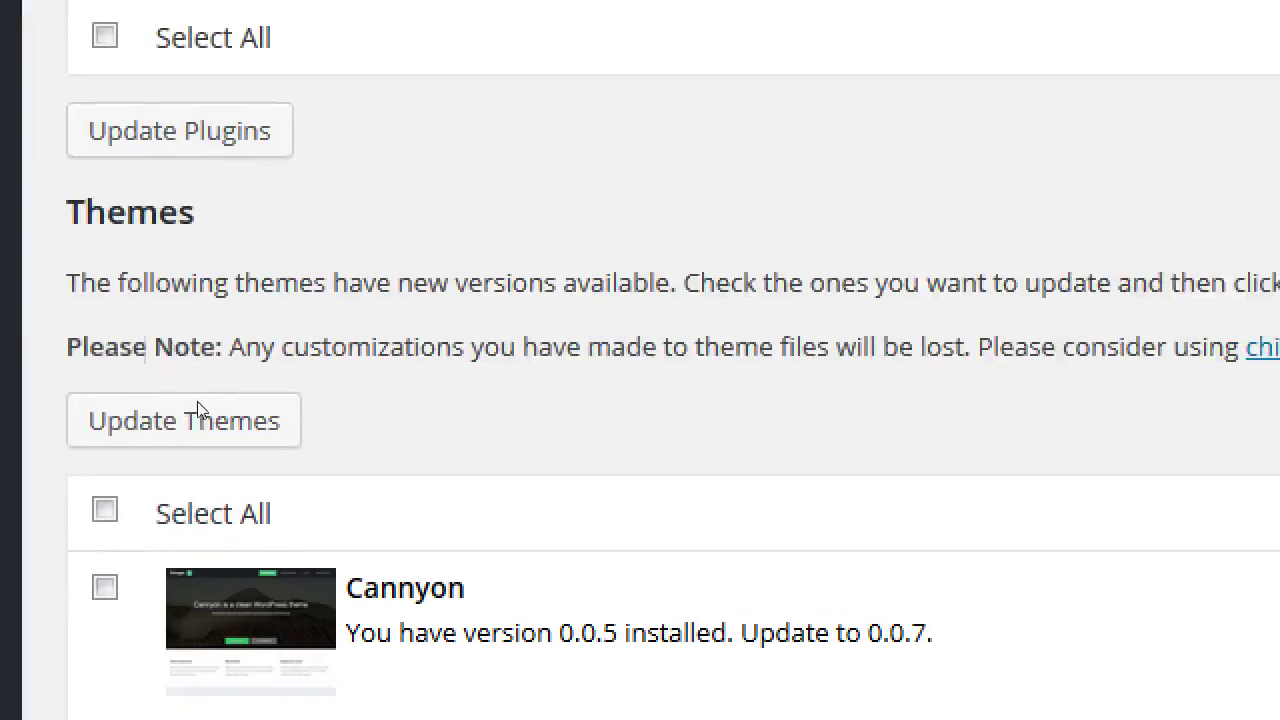
pyautogui.click(312, 404)
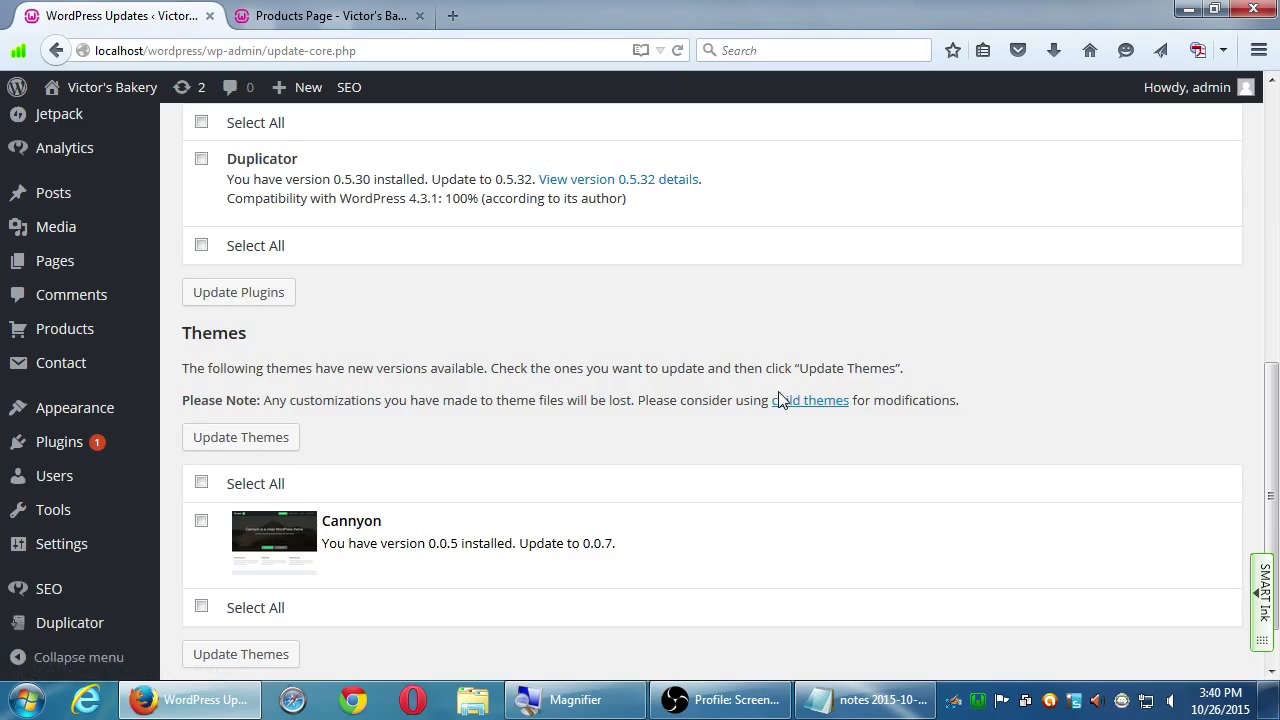
pyautogui.middleClick(801, 406)
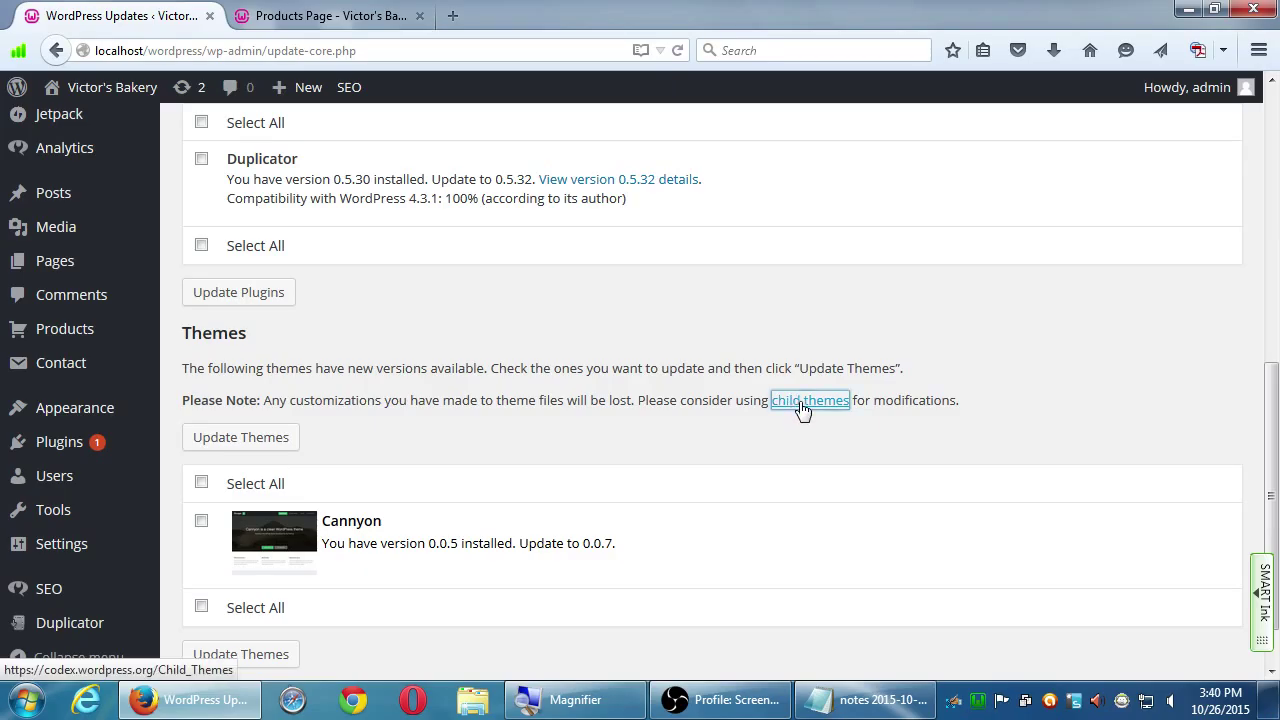
# Step: Read the Child Themes article down to its footer, then jump back to the top
pyautogui.click(366, 20)
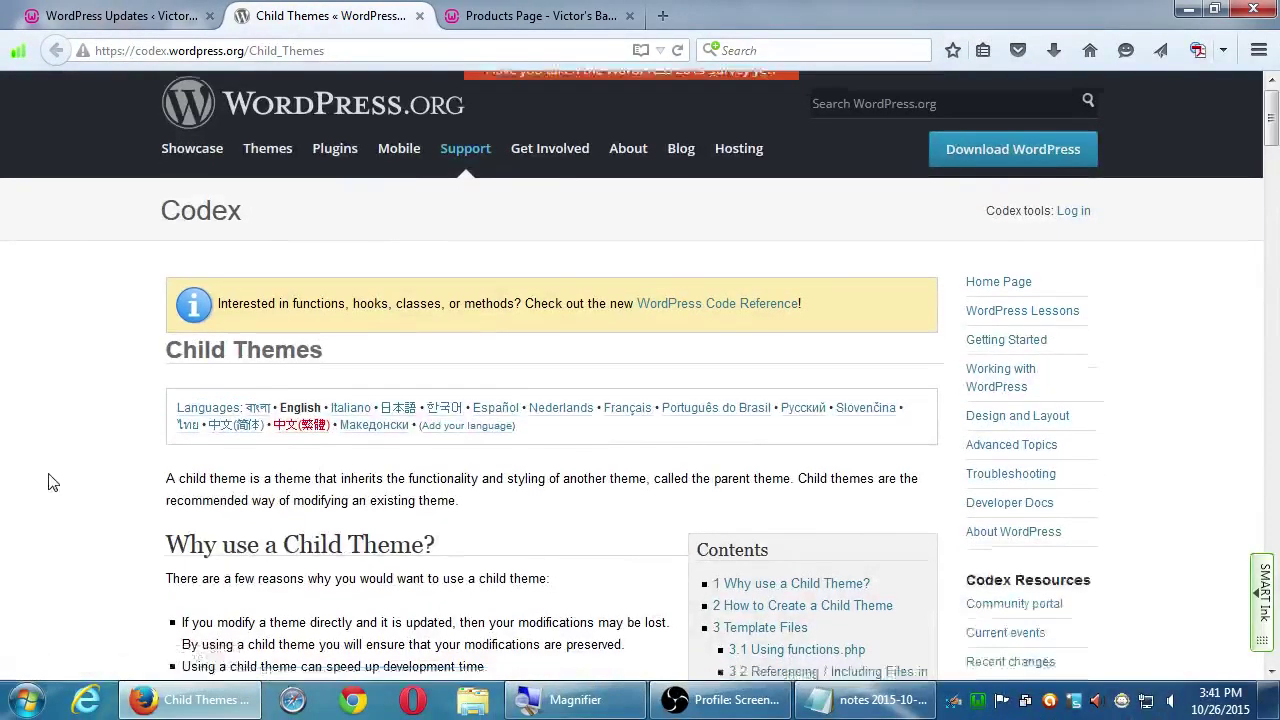
pyautogui.scroll(-2, 50, 470)
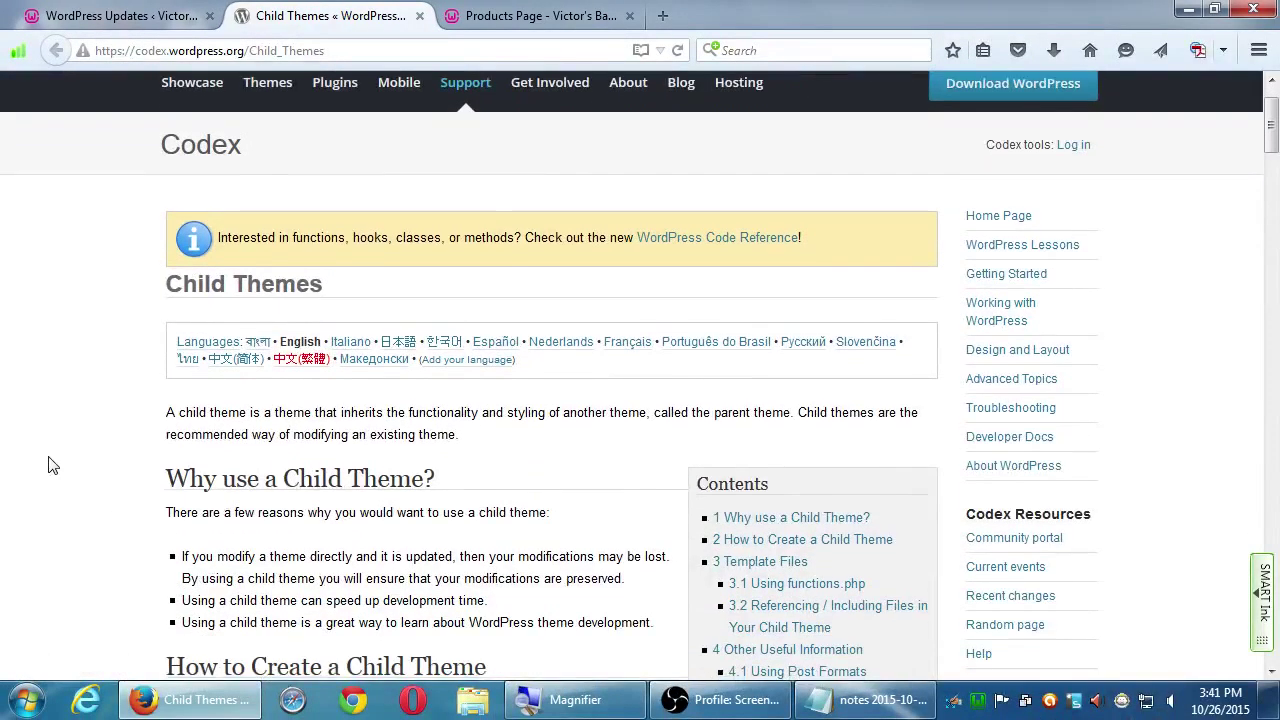
pyautogui.scroll(-4, 45, 445)
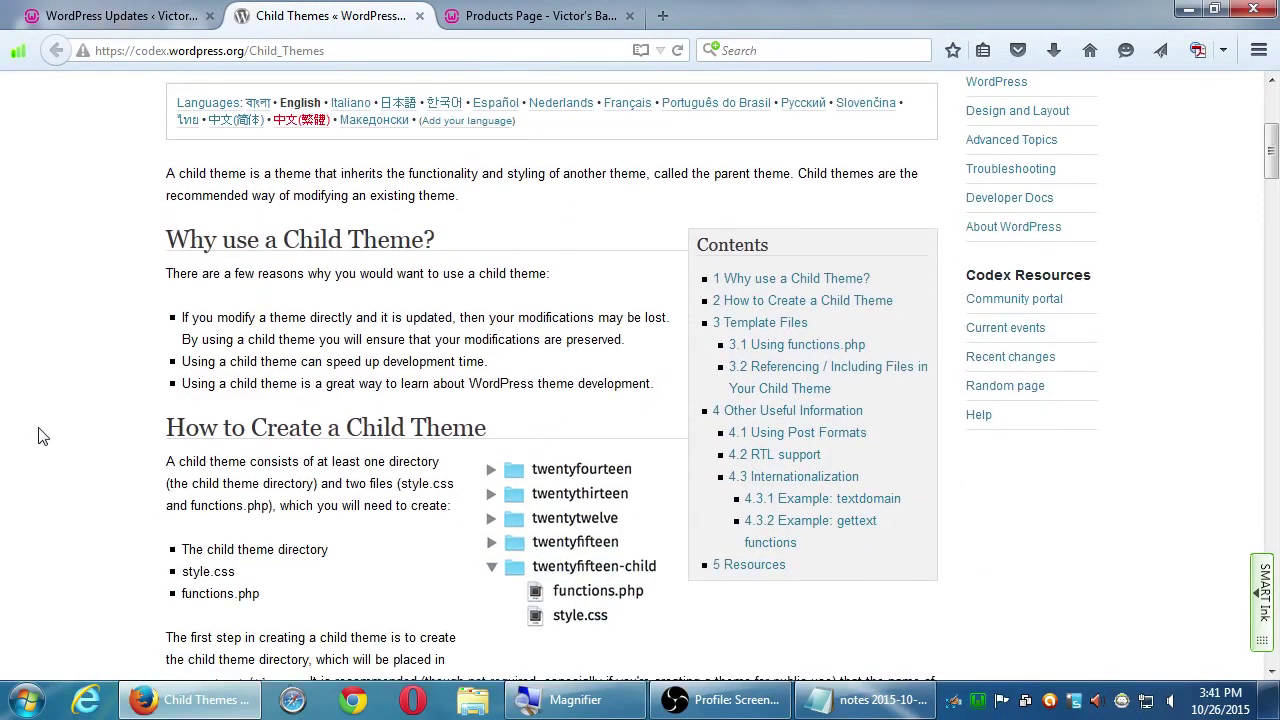
pyautogui.scroll(-2, 43, 436)
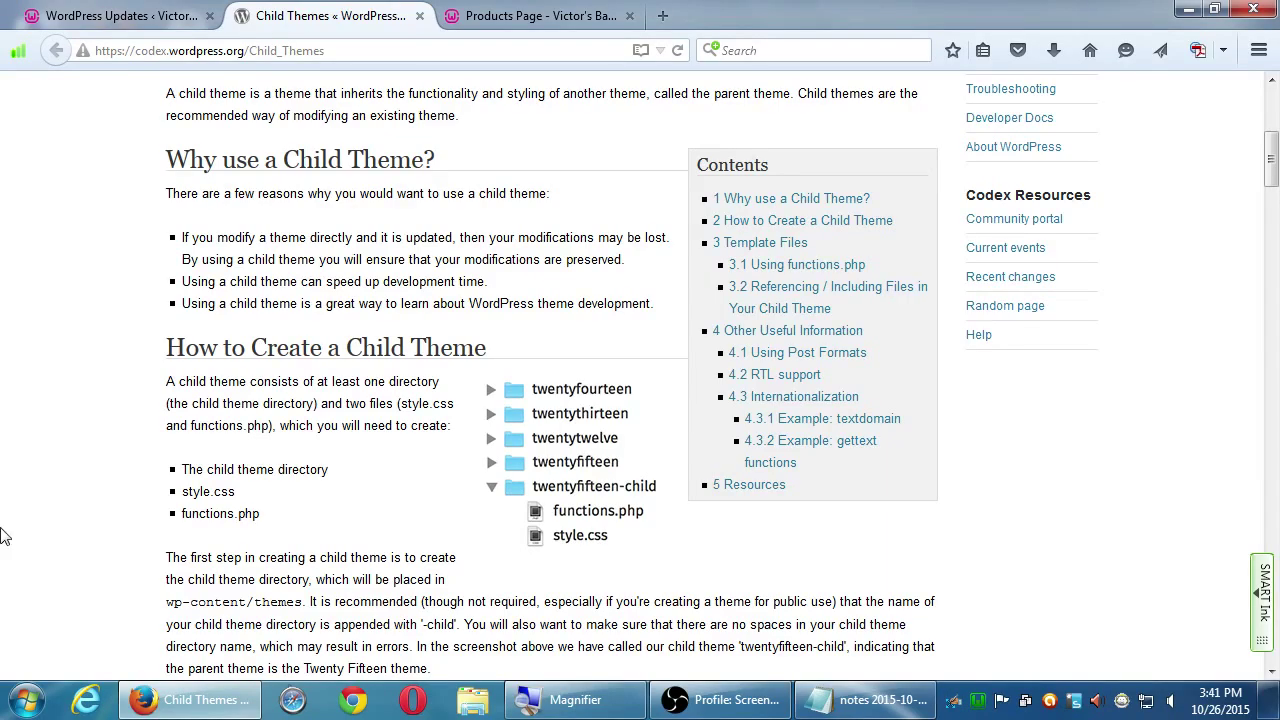
pyautogui.scroll(-1, 113, 412)
pyautogui.scroll(-7, 113, 412)
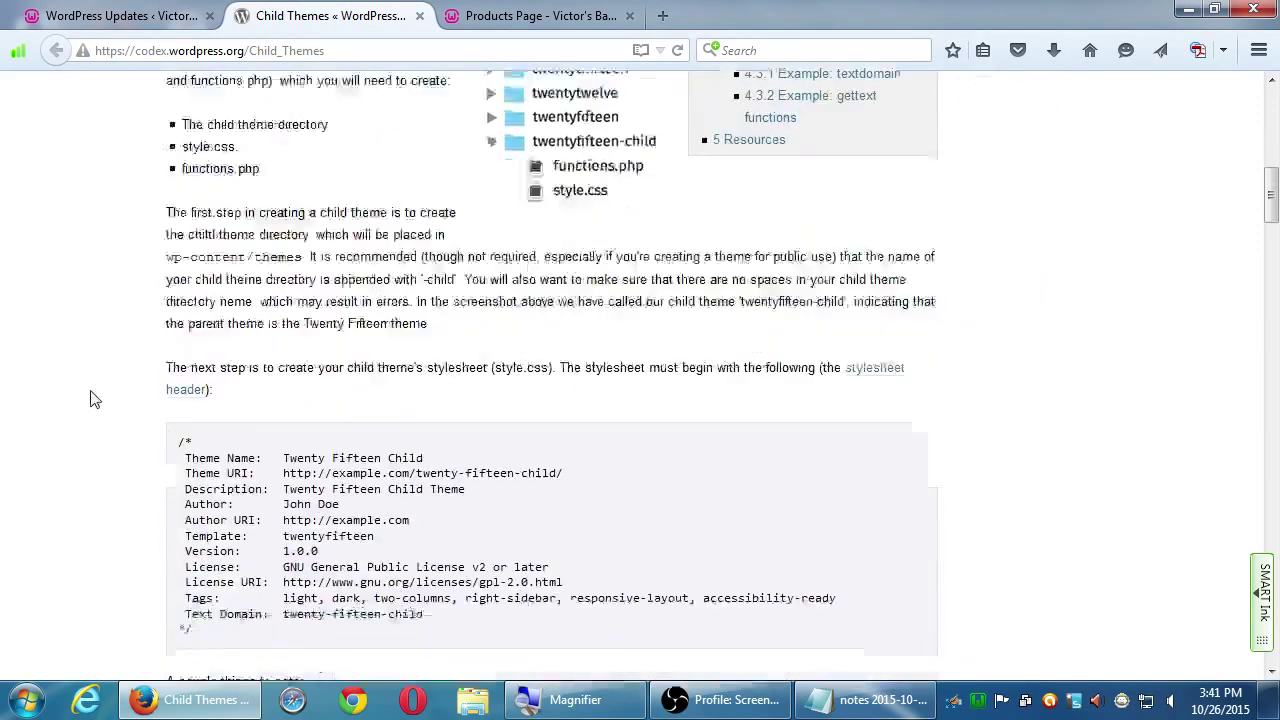
pyautogui.scroll(12, 130, 330)
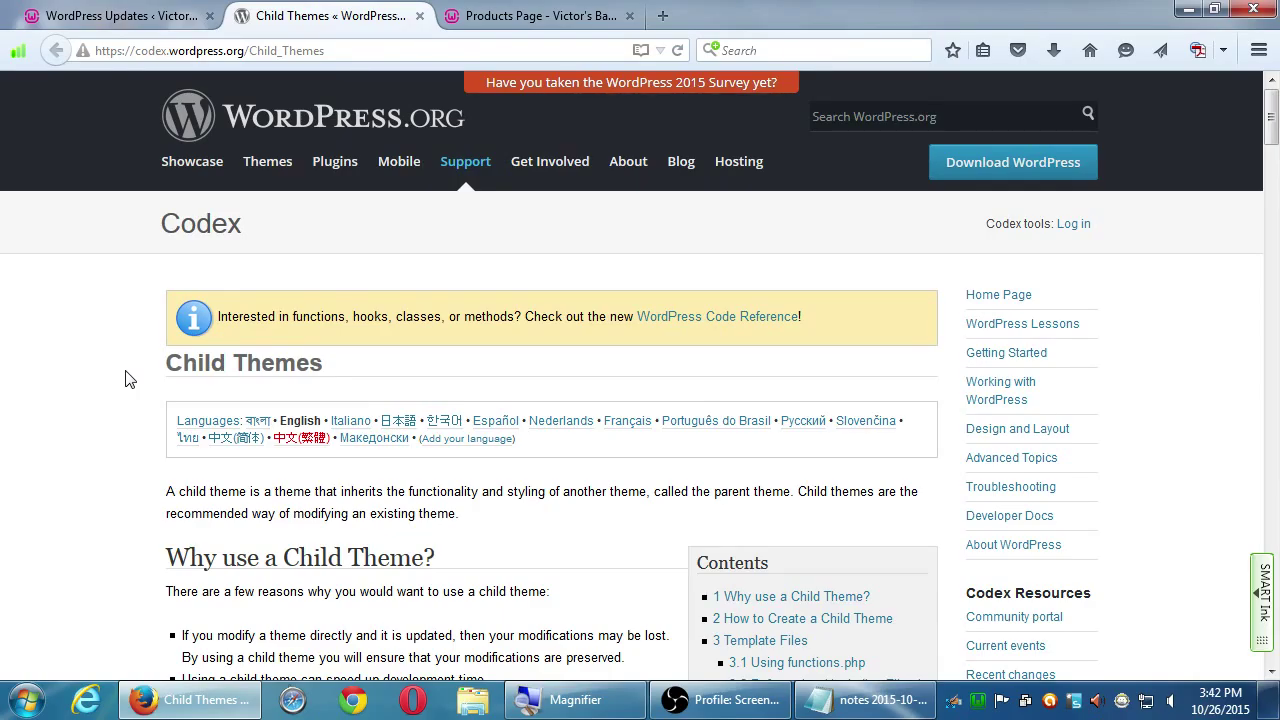
pyautogui.scroll(-5, 128, 379)
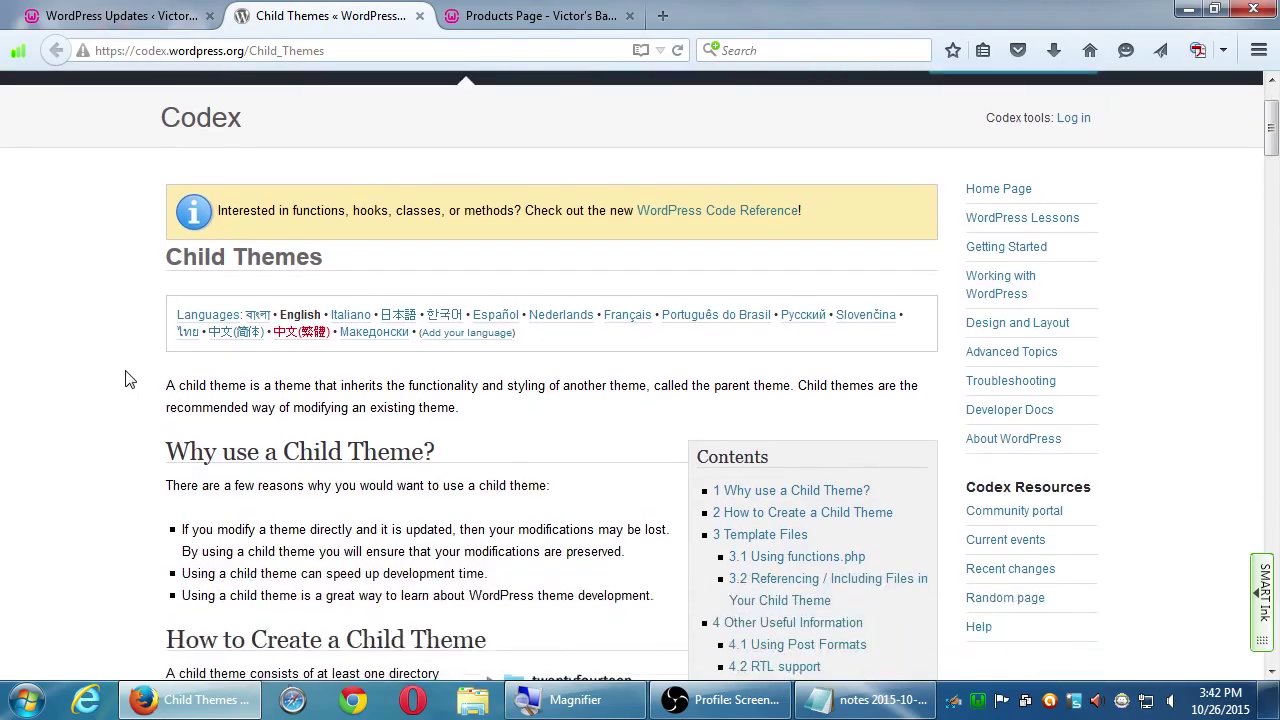
pyautogui.scroll(1, 128, 379)
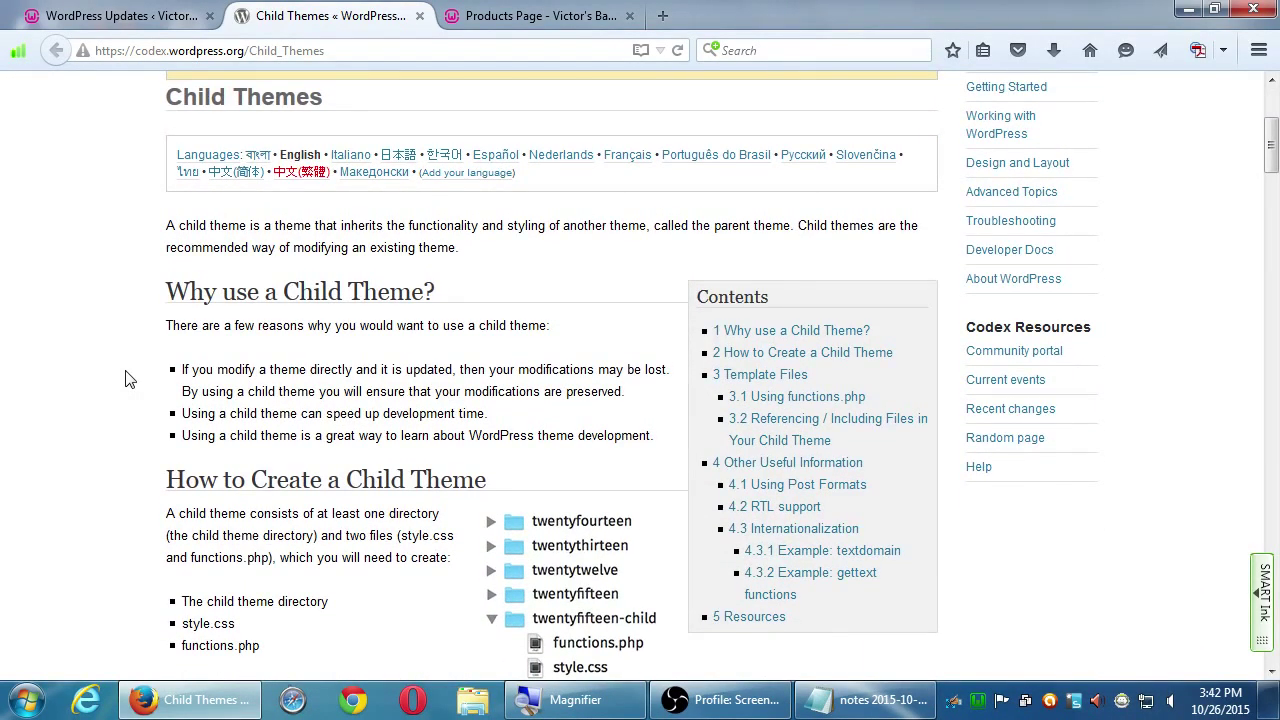
pyautogui.scroll(-2, 49, 371)
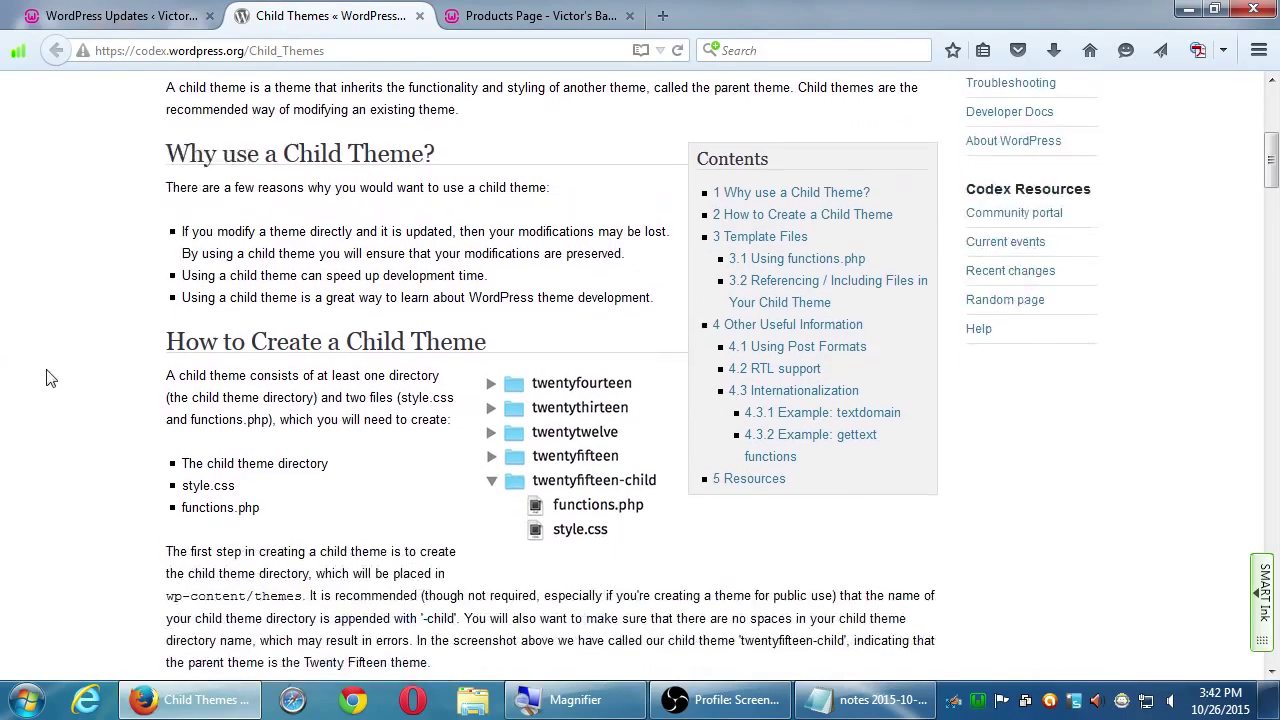
pyautogui.scroll(-4, 85, 395)
pyautogui.scroll(-20, 88, 403)
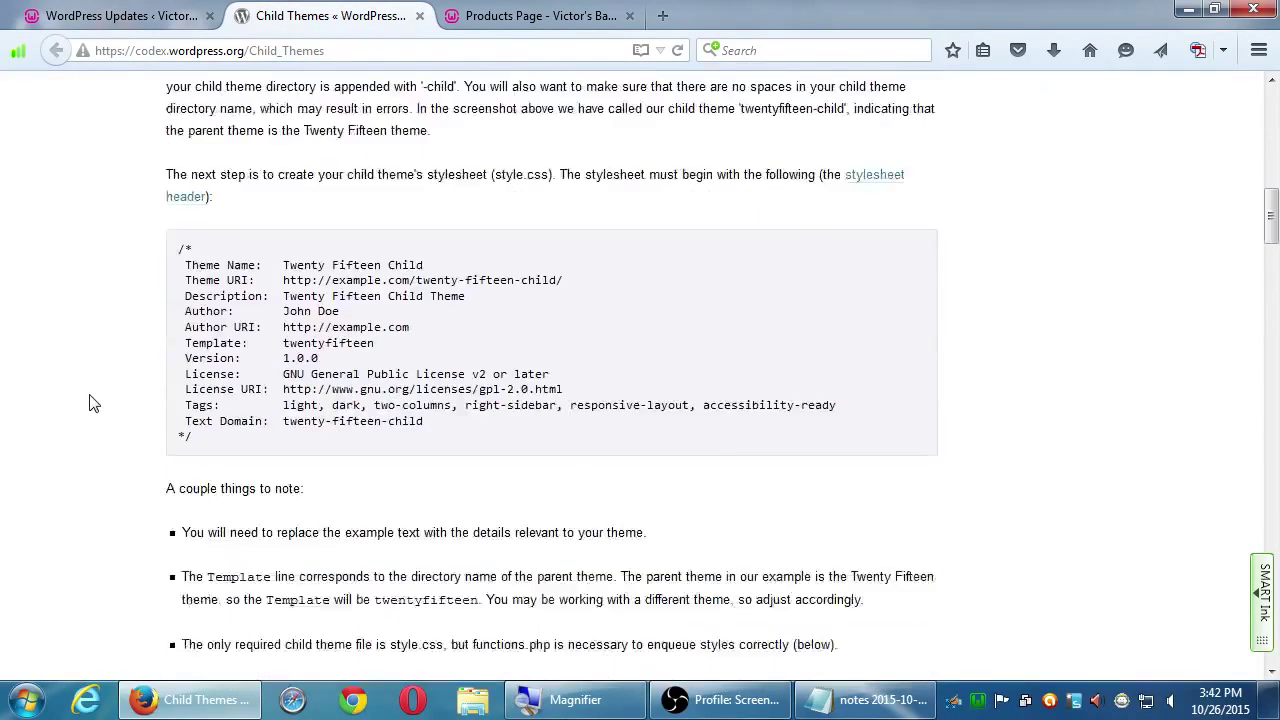
pyautogui.scroll(-20, 88, 403)
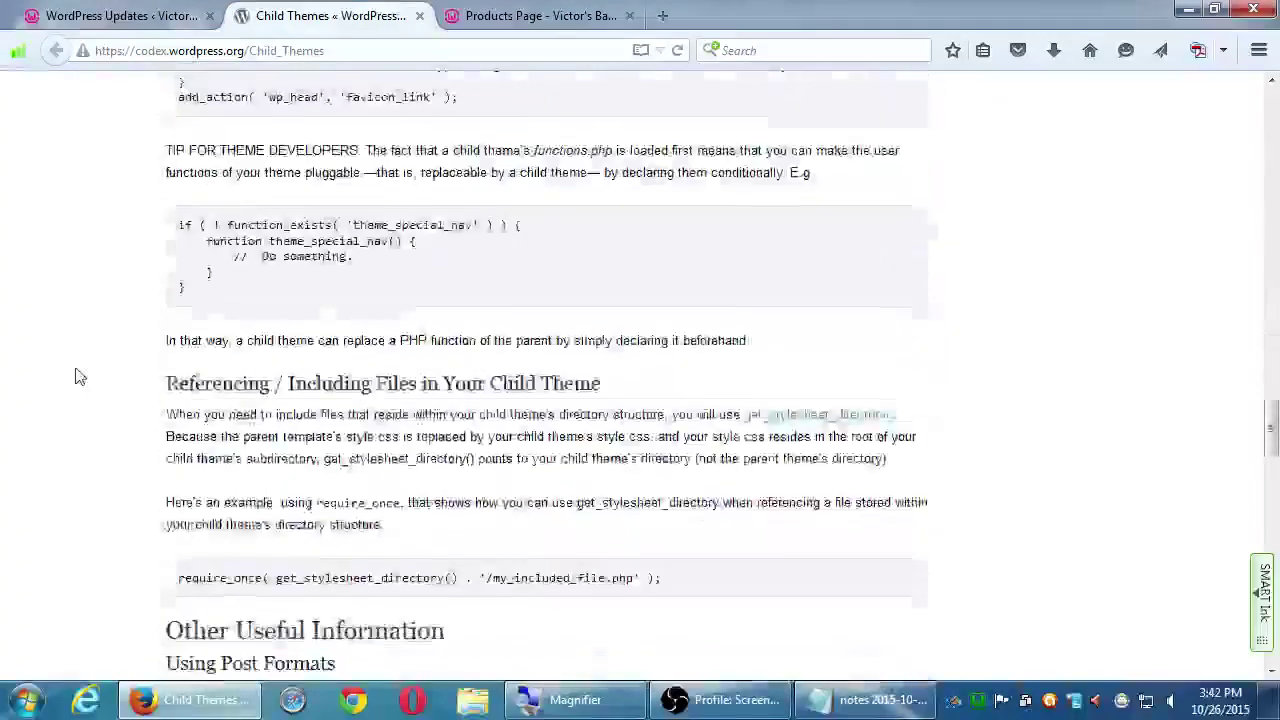
pyautogui.scroll(-4, 30, 322)
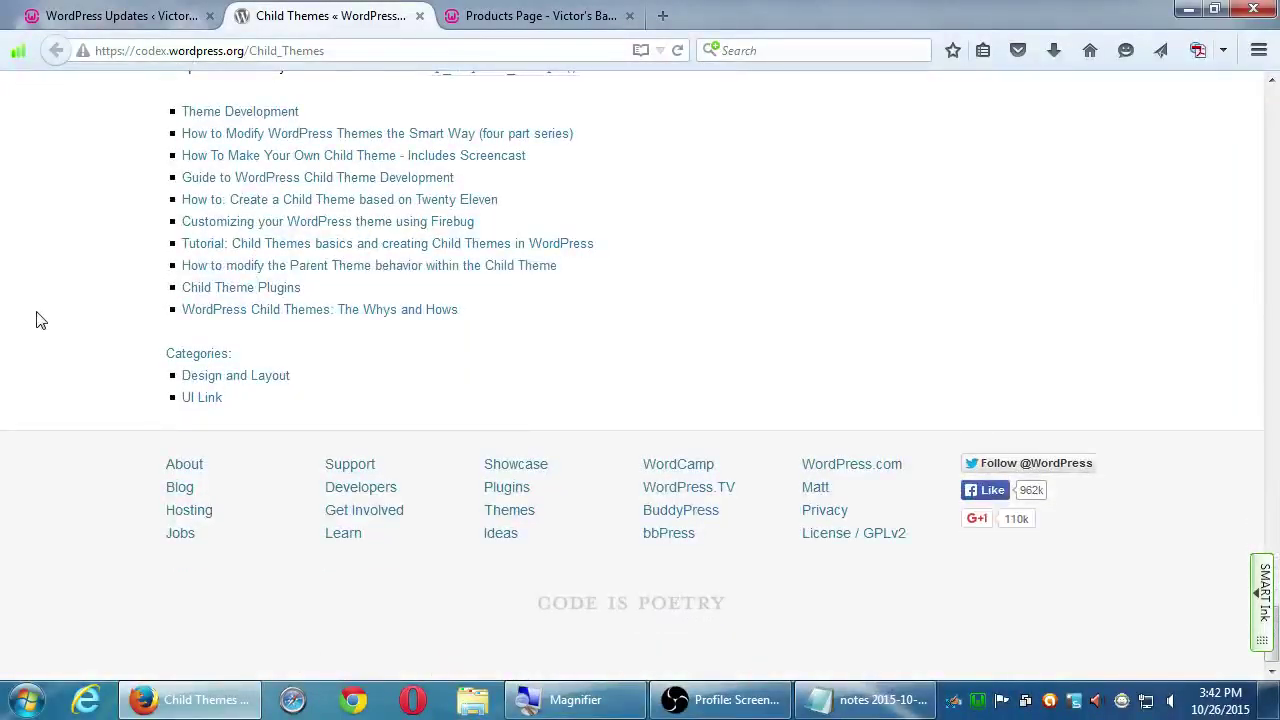
pyautogui.press('Home')
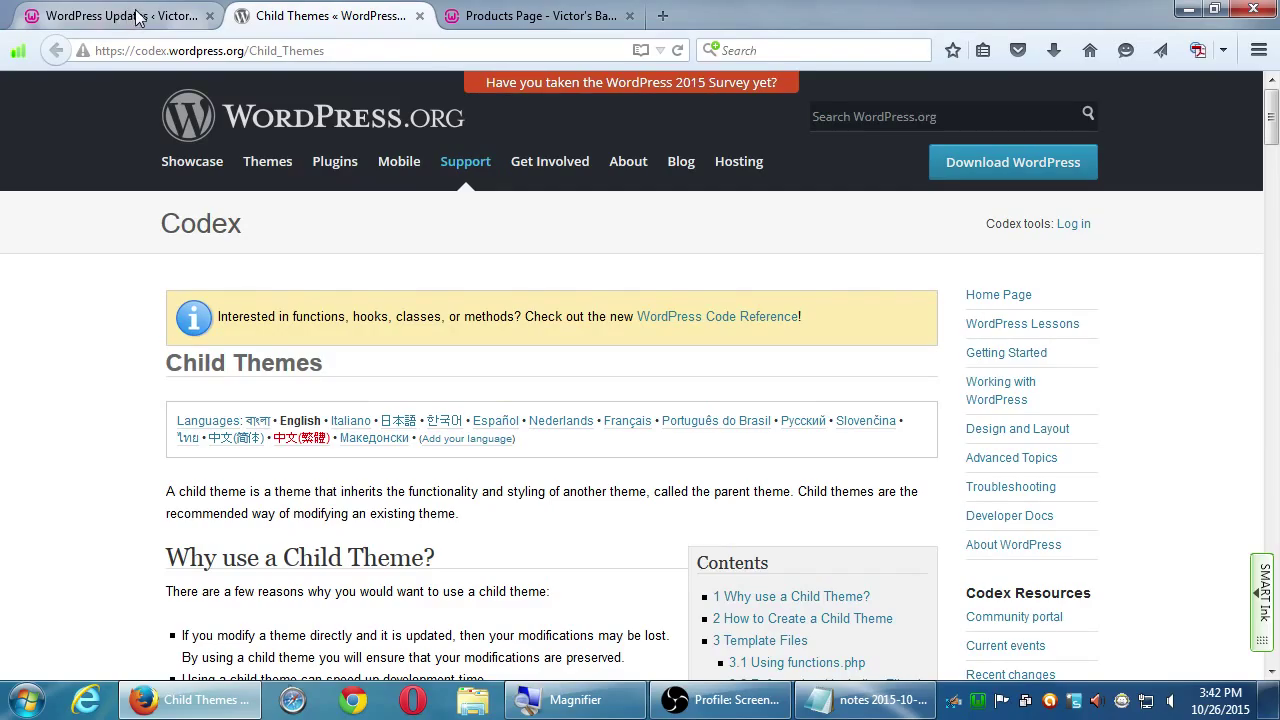
# Step: Go back to the WordPress Updates page, scroll to its top and load the admin Dashboard
pyautogui.click(140, 17)
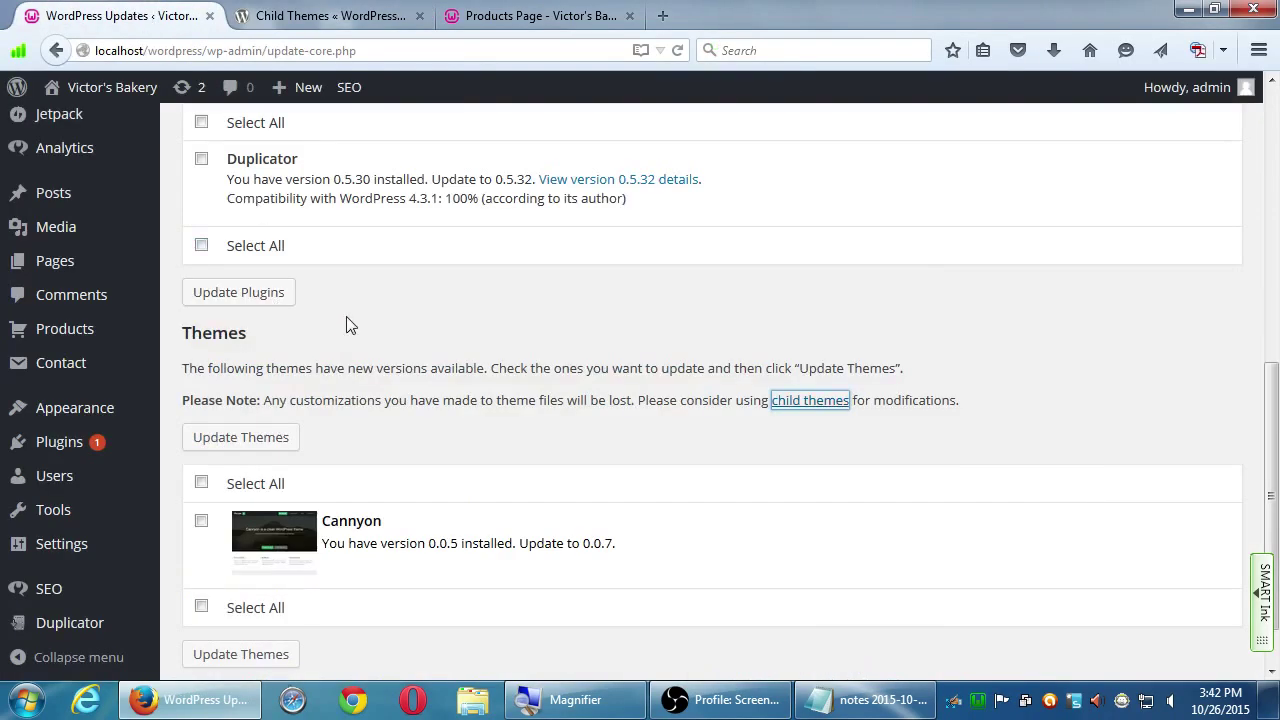
pyautogui.click(330, 18)
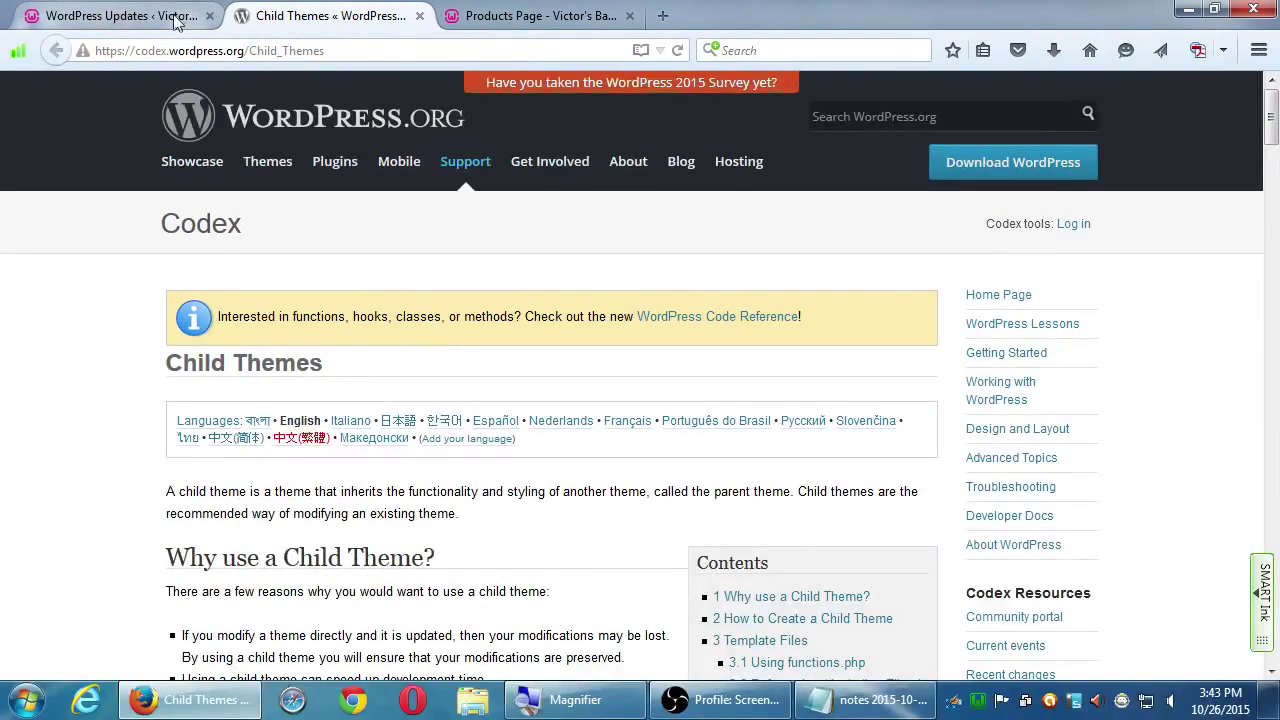
pyautogui.click(175, 22)
pyautogui.scroll(10, 214, 222)
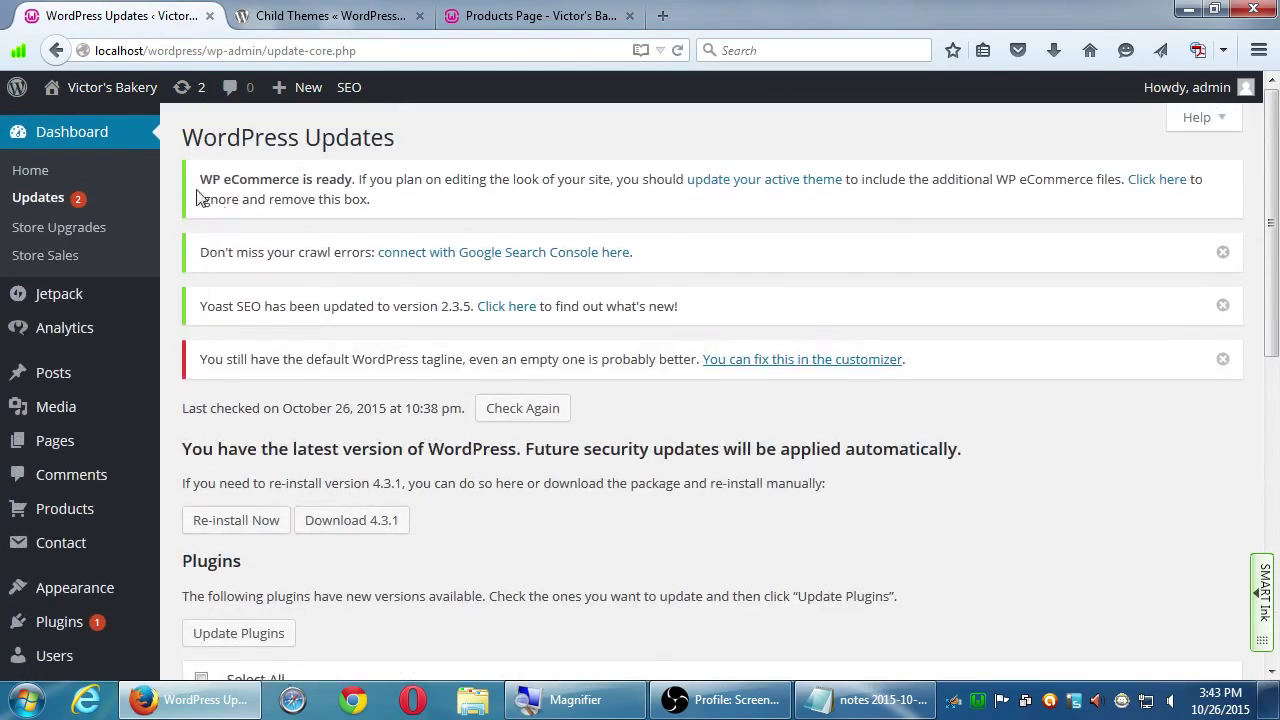
pyautogui.click(108, 138)
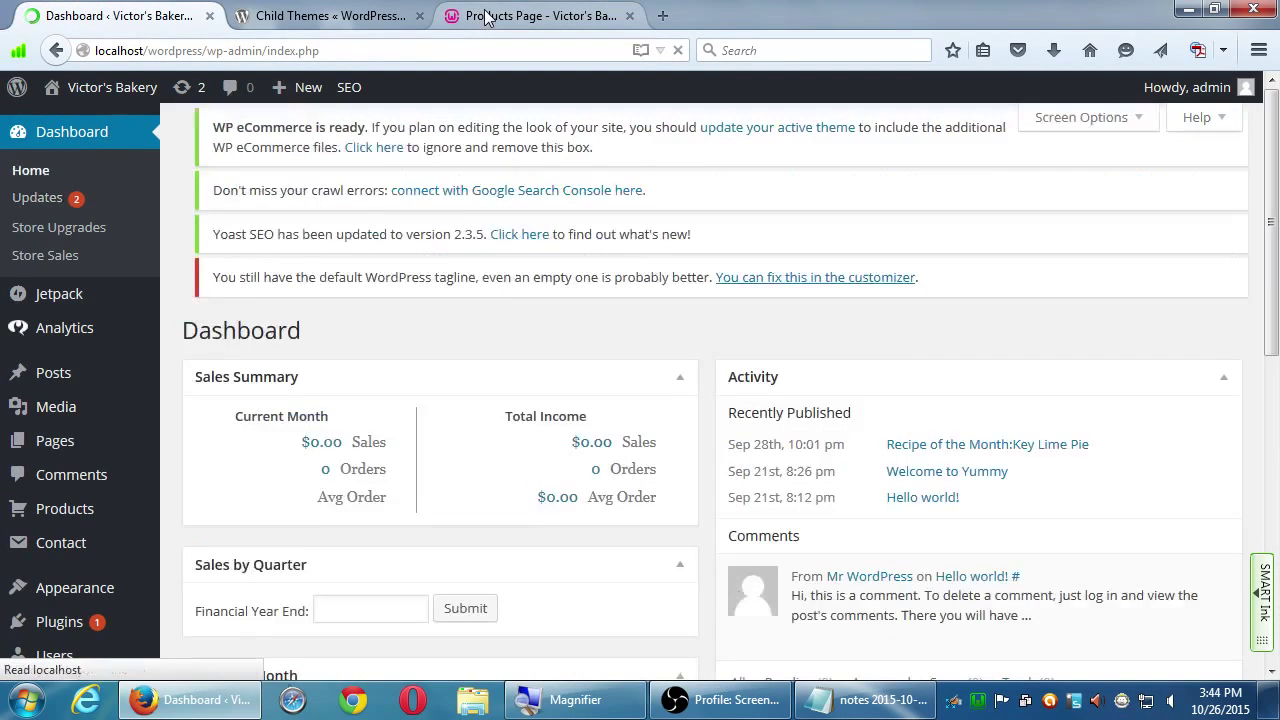
# Step: Load bluehost.com in the current Firefox tab
pyautogui.click(487, 18)
pyautogui.click(449, 50)
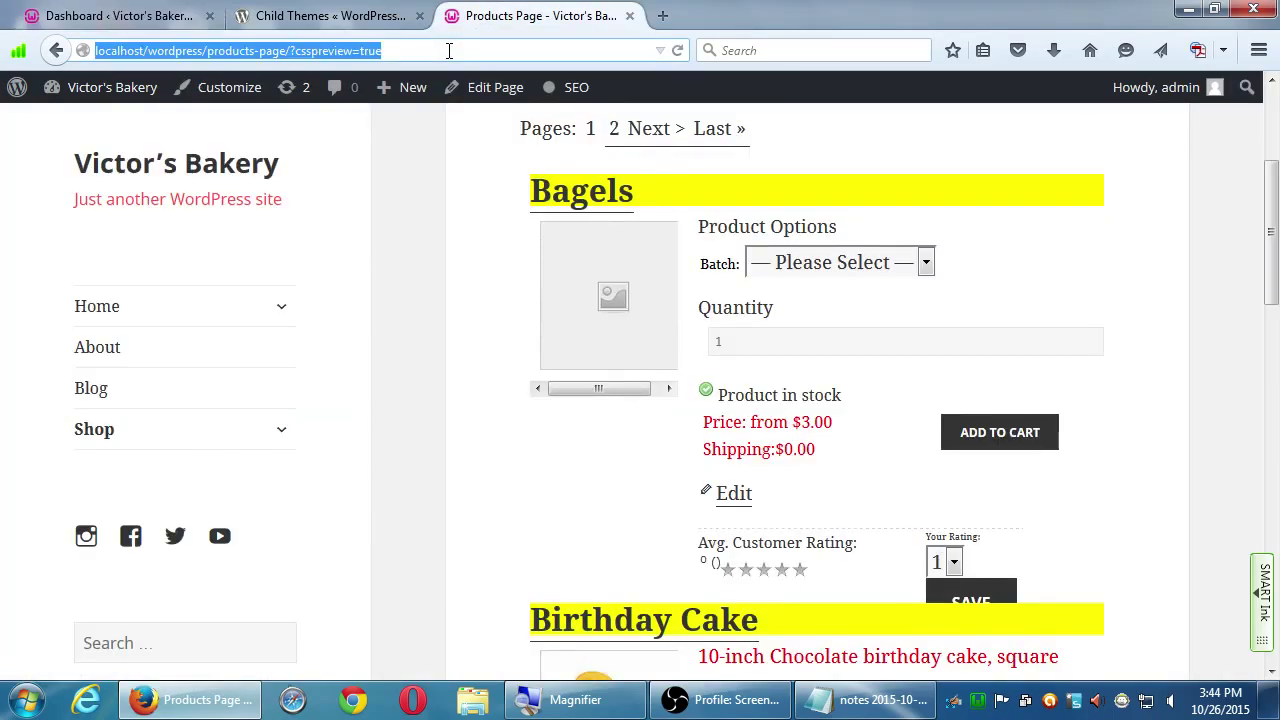
pyautogui.write('bluehost.com')
pyautogui.press('Return')
# Step: Open godaddy.com and hostmonster.com in new tabs, then go back to the Bluehost tab
pyautogui.hotkey('ctrl', 't')
pyautogui.write('godaddy.com')
pyautogui.press('Return')
pyautogui.hotkey('ctrl', 't')
pyautogui.write('hos')
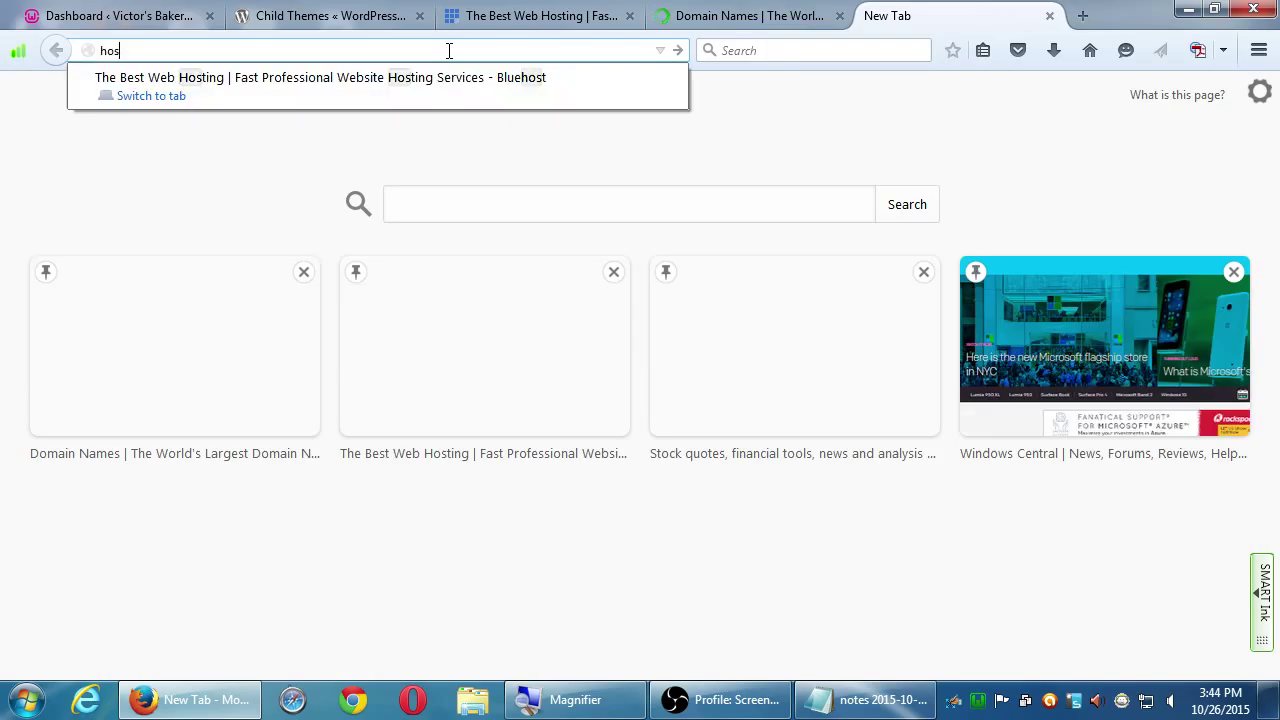
pyautogui.write('tmonster.com')
pyautogui.press('Return')
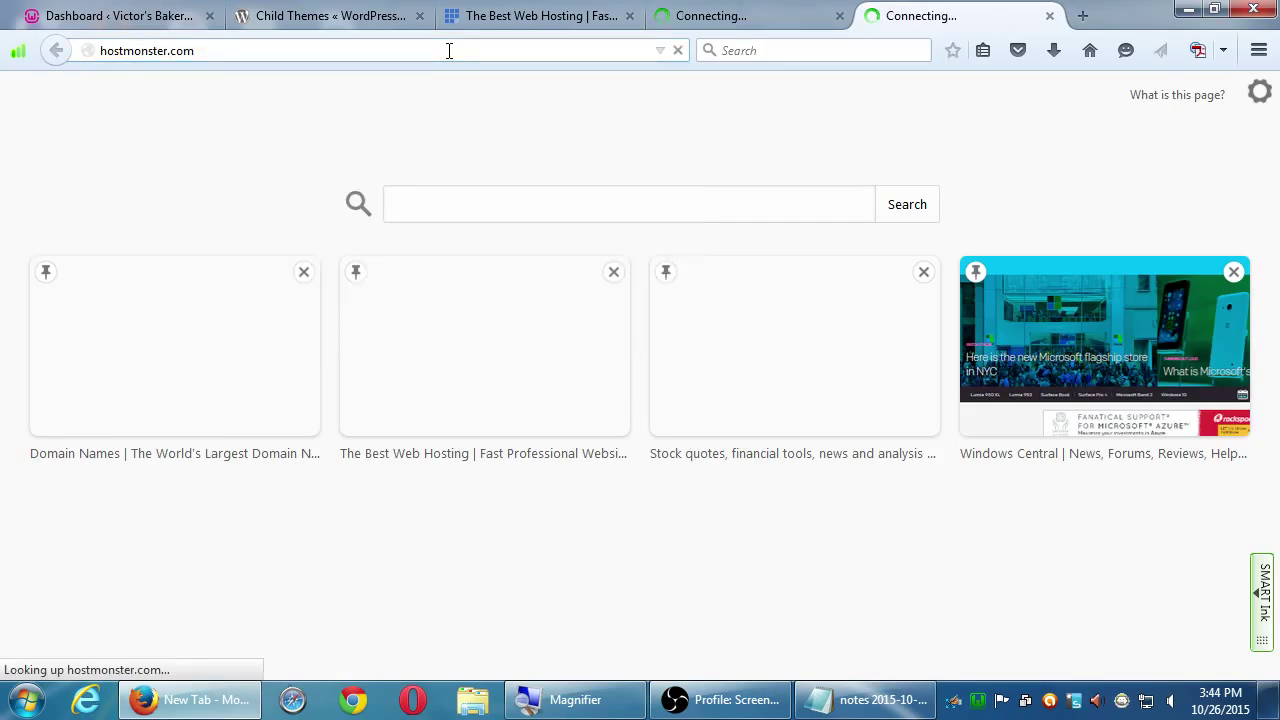
pyautogui.click(490, 15)
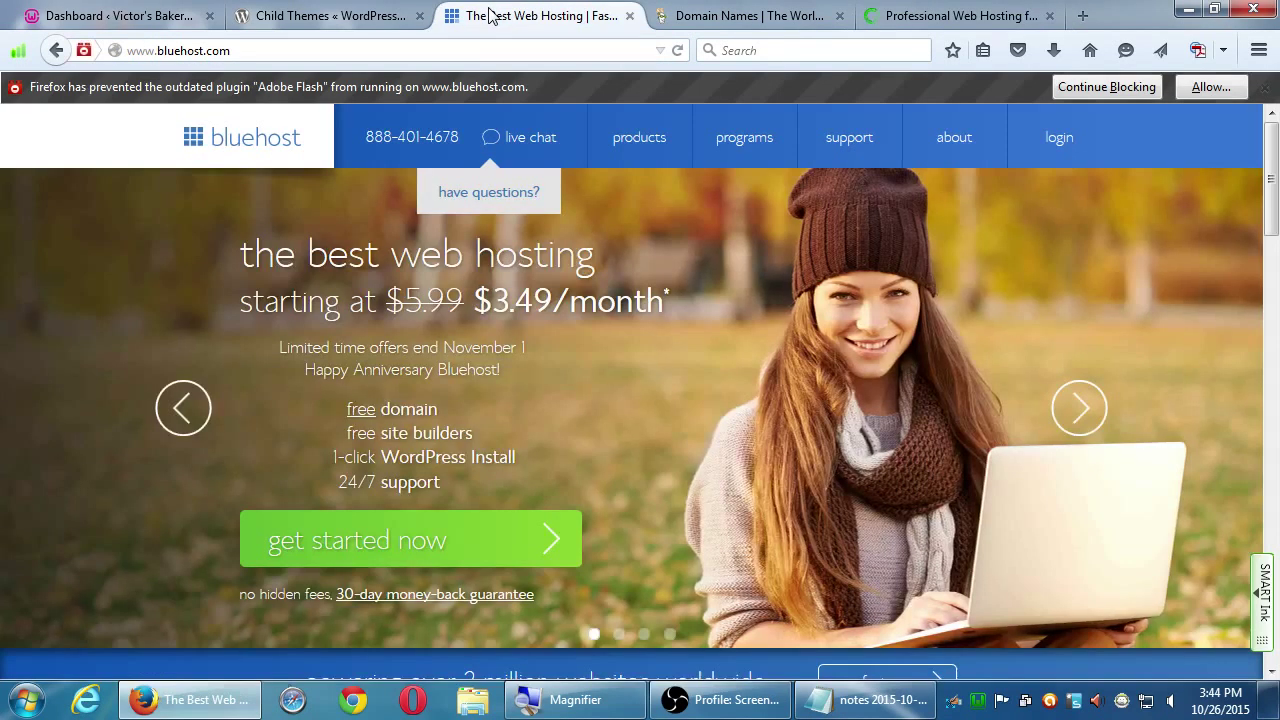
pyautogui.press('super+plus')
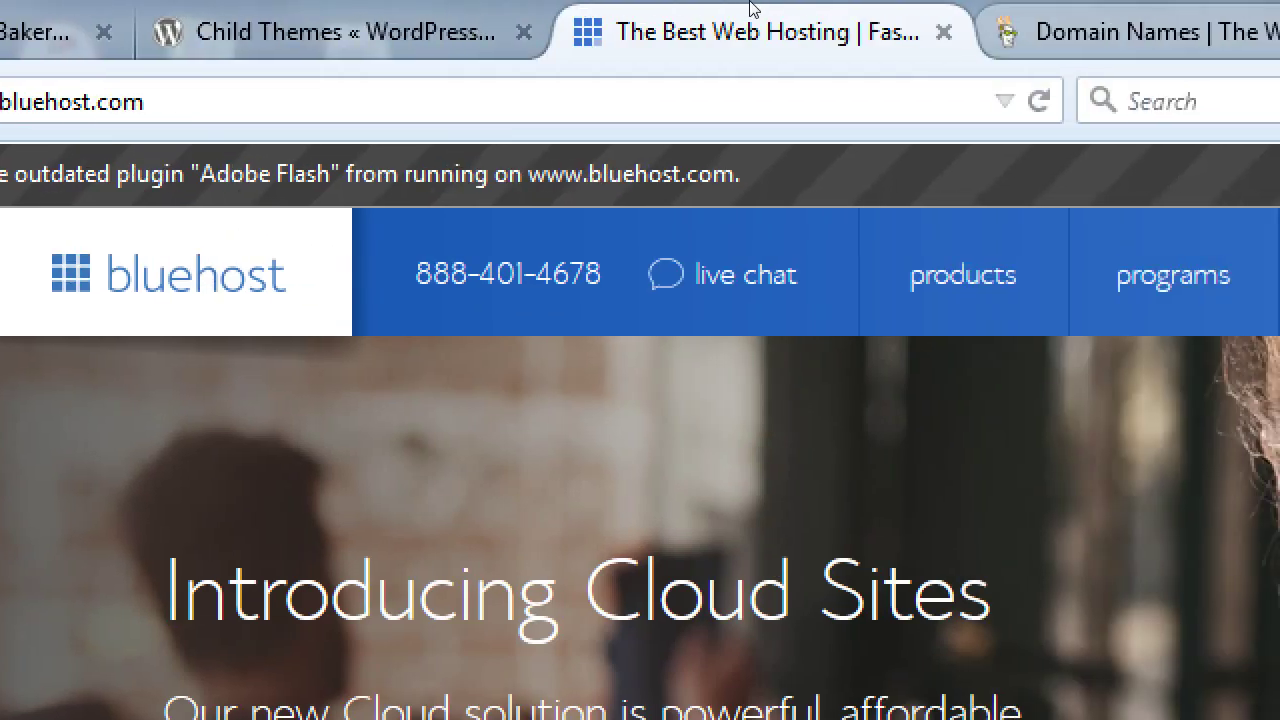
pyautogui.hotkey('ctrl', 'Tab')
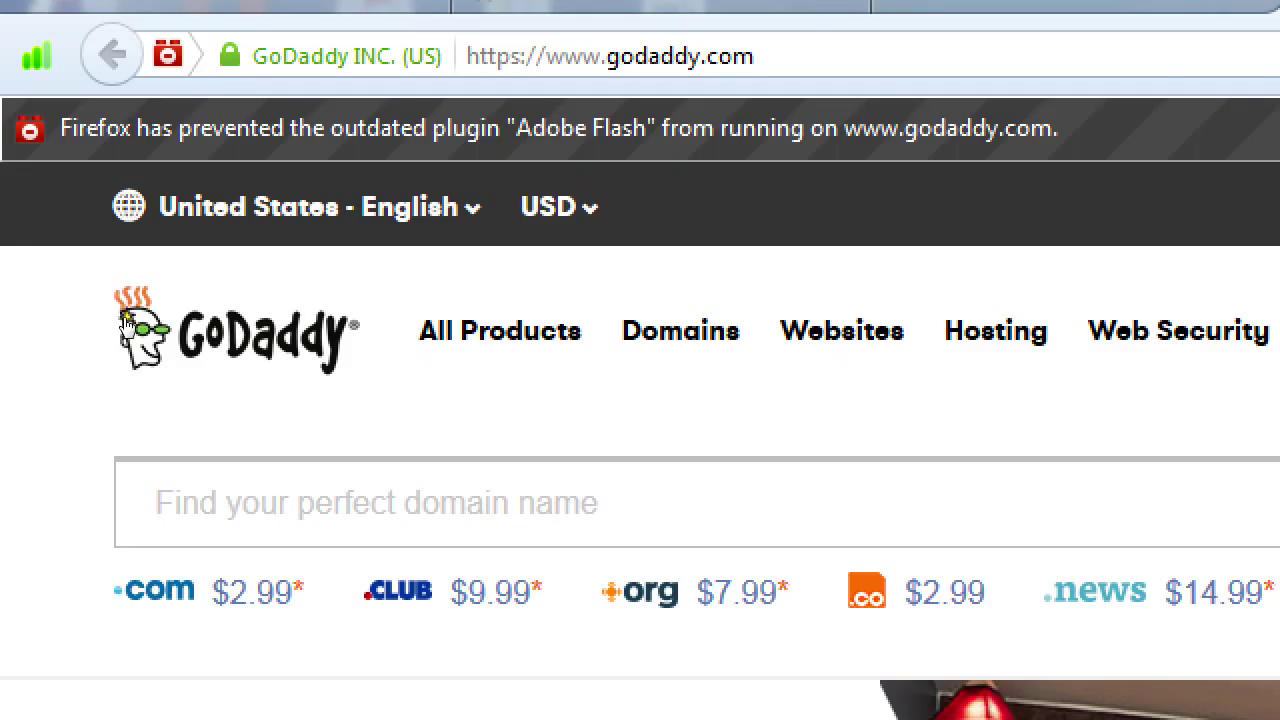
pyautogui.hotkey('ctrl', 'Tab')
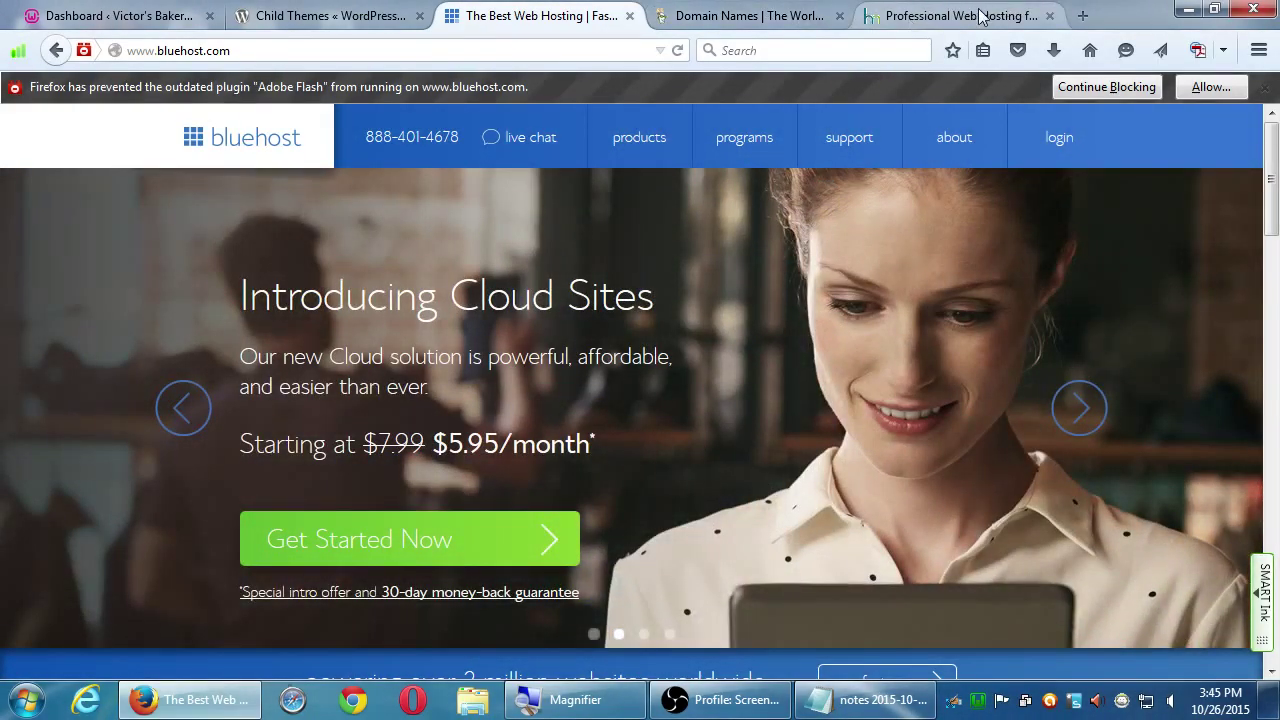
# Step: Dismiss HostMonster's blocked-Flash warning and look over the GoDaddy domain names site
pyautogui.click(978, 16)
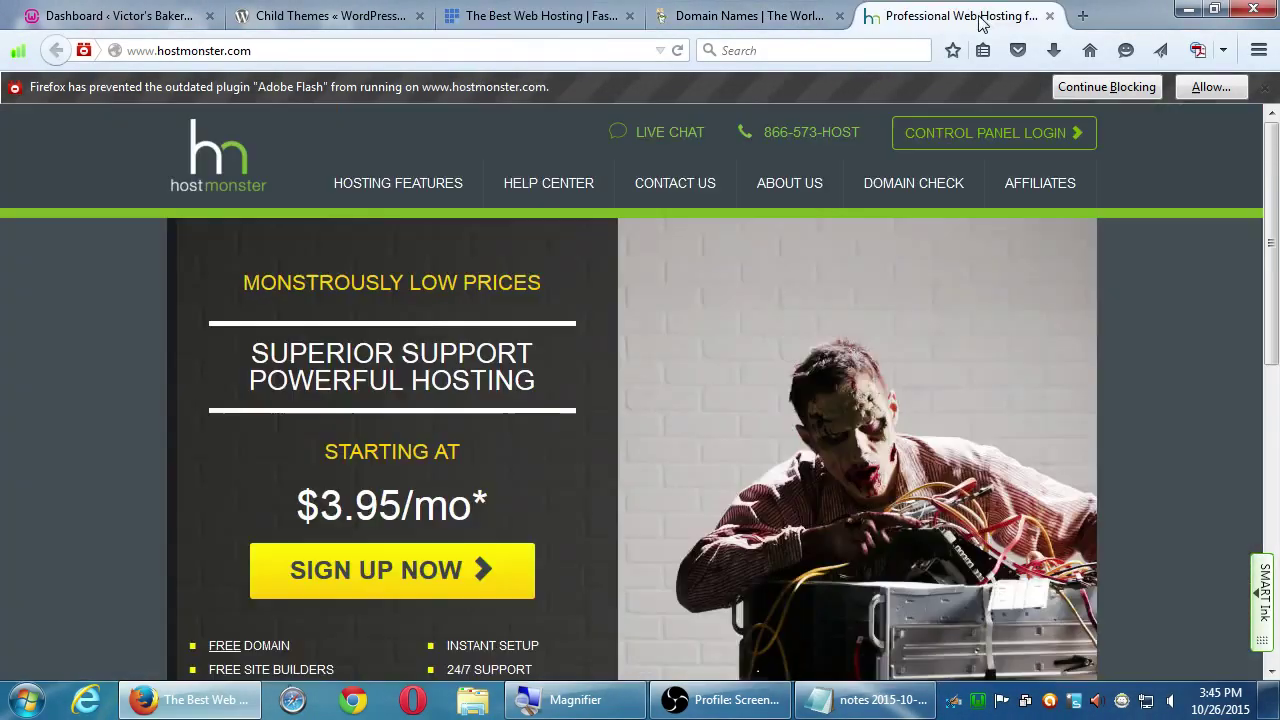
pyautogui.click(1259, 88)
pyautogui.click(766, 24)
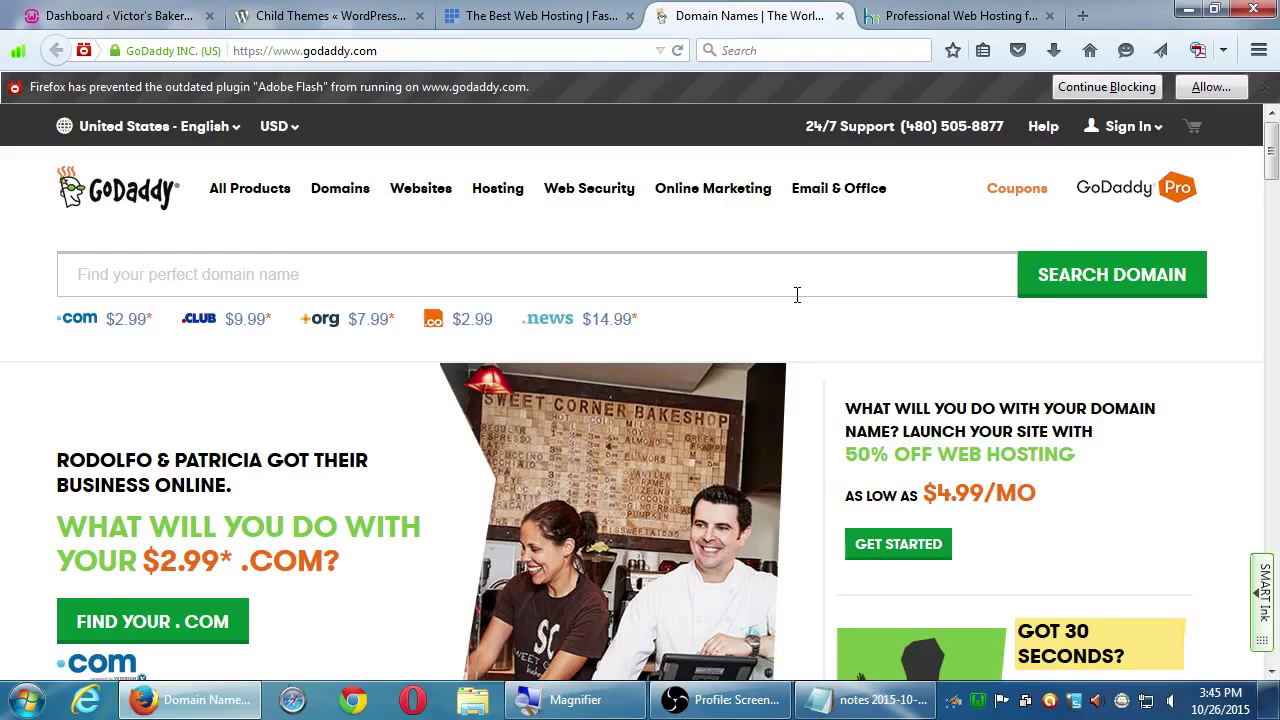
pyautogui.scroll(-3, 797, 294)
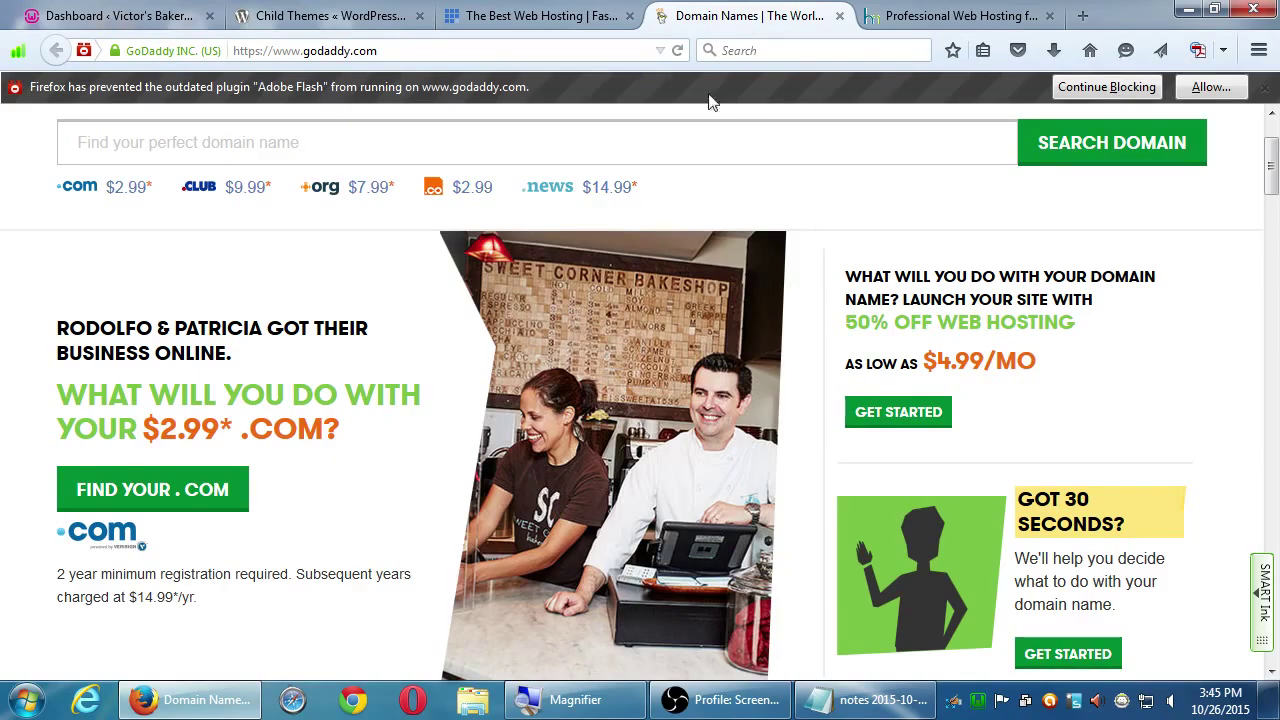
# Step: Compare the hosting tabs again and dismiss GoDaddy's blocked-Flash warning
pyautogui.click(575, 16)
pyautogui.moveTo(666, 128)
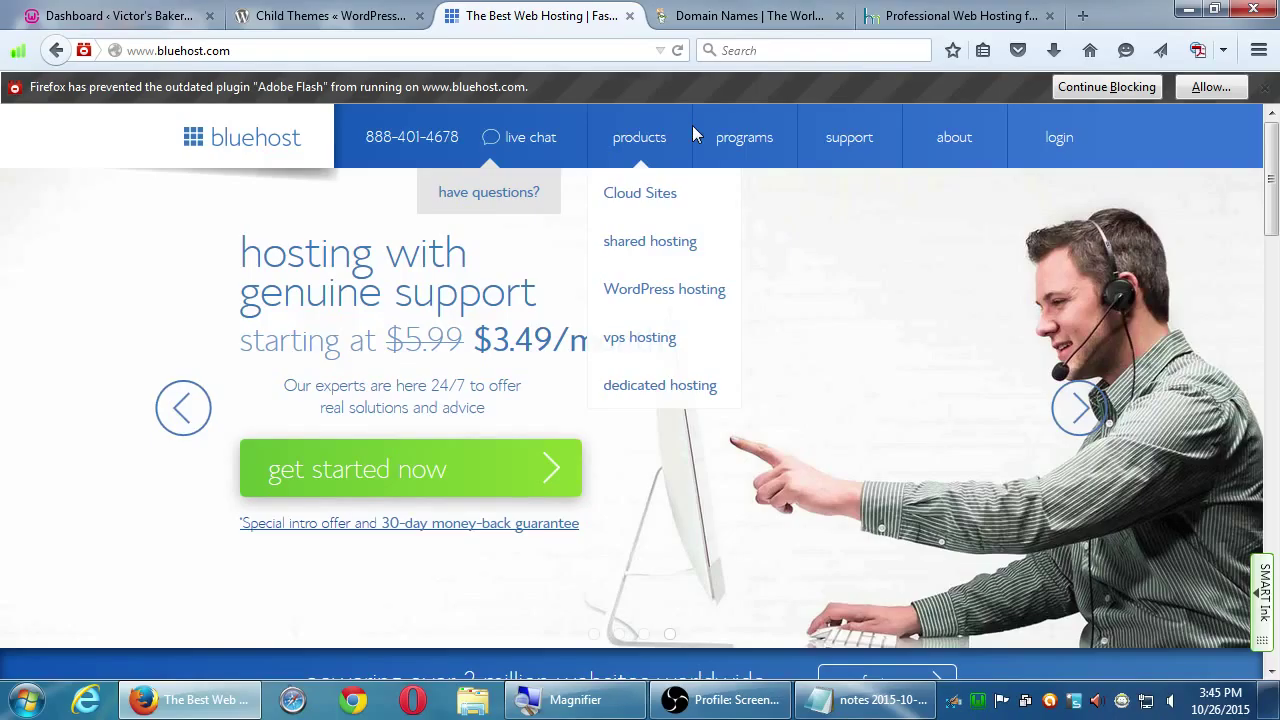
pyautogui.click(938, 20)
pyautogui.click(760, 20)
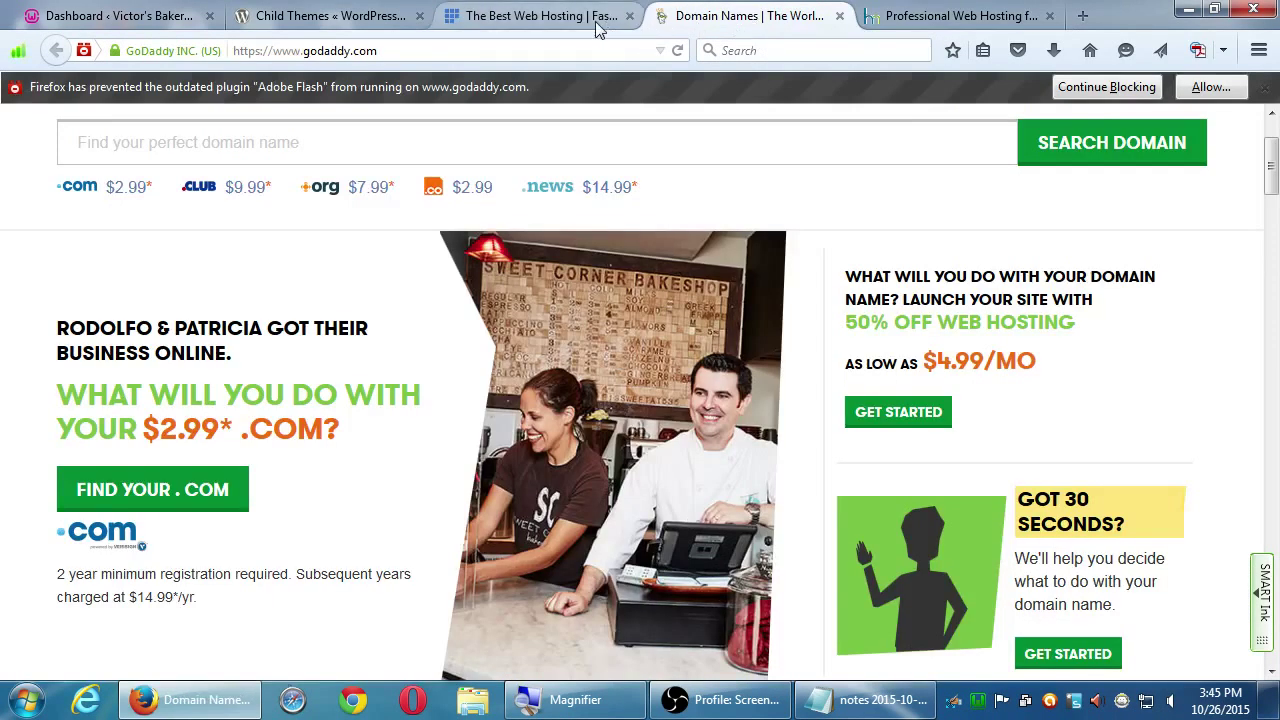
pyautogui.click(597, 22)
pyautogui.click(713, 20)
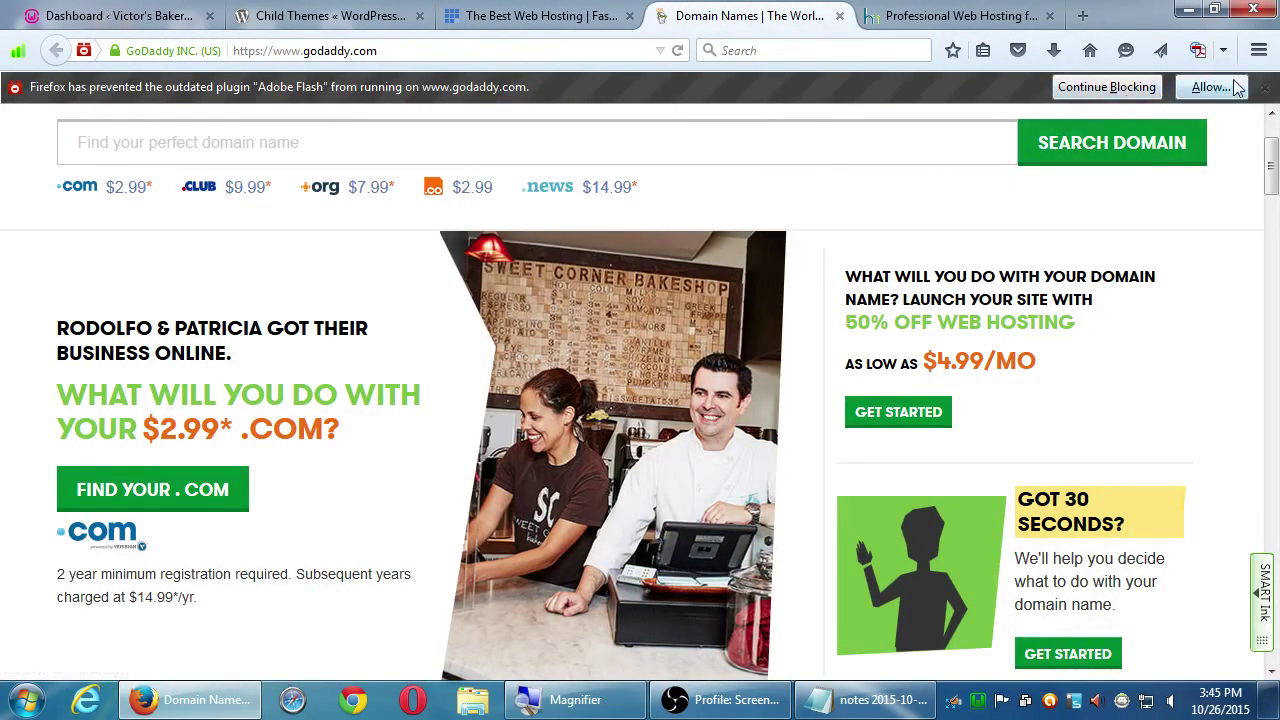
pyautogui.click(1265, 87)
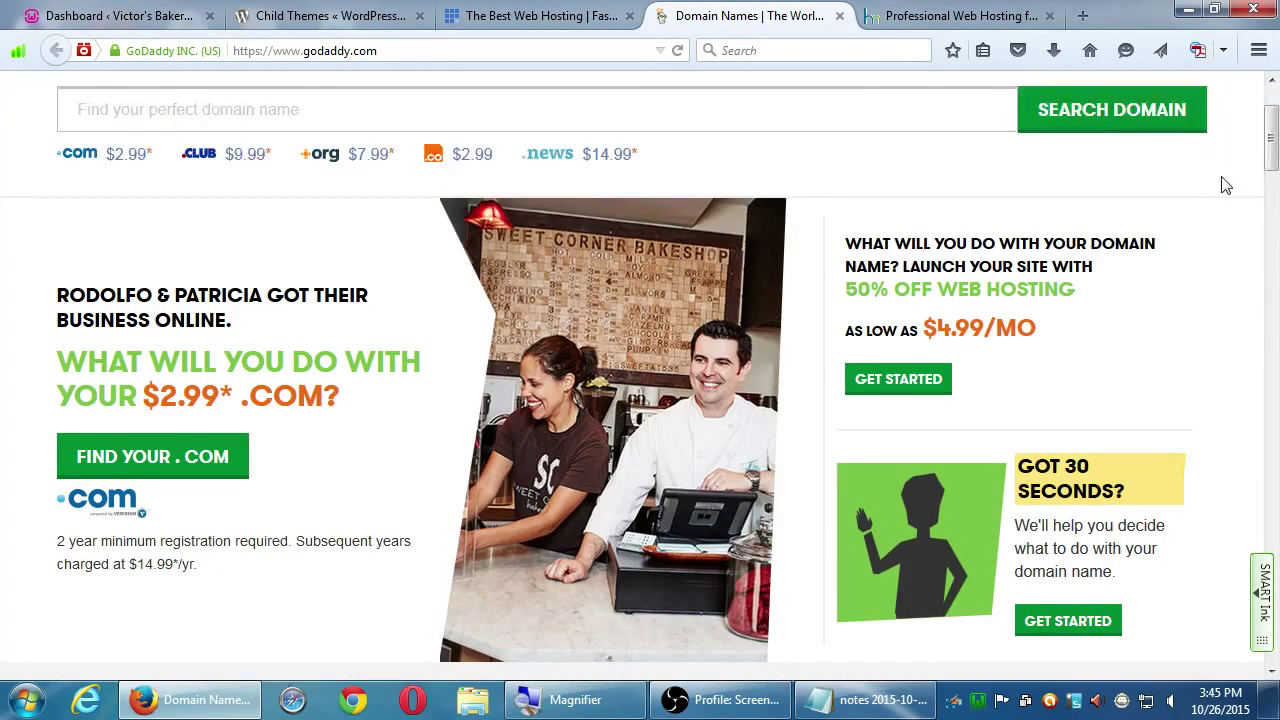
pyautogui.scroll(2, 1150, 235)
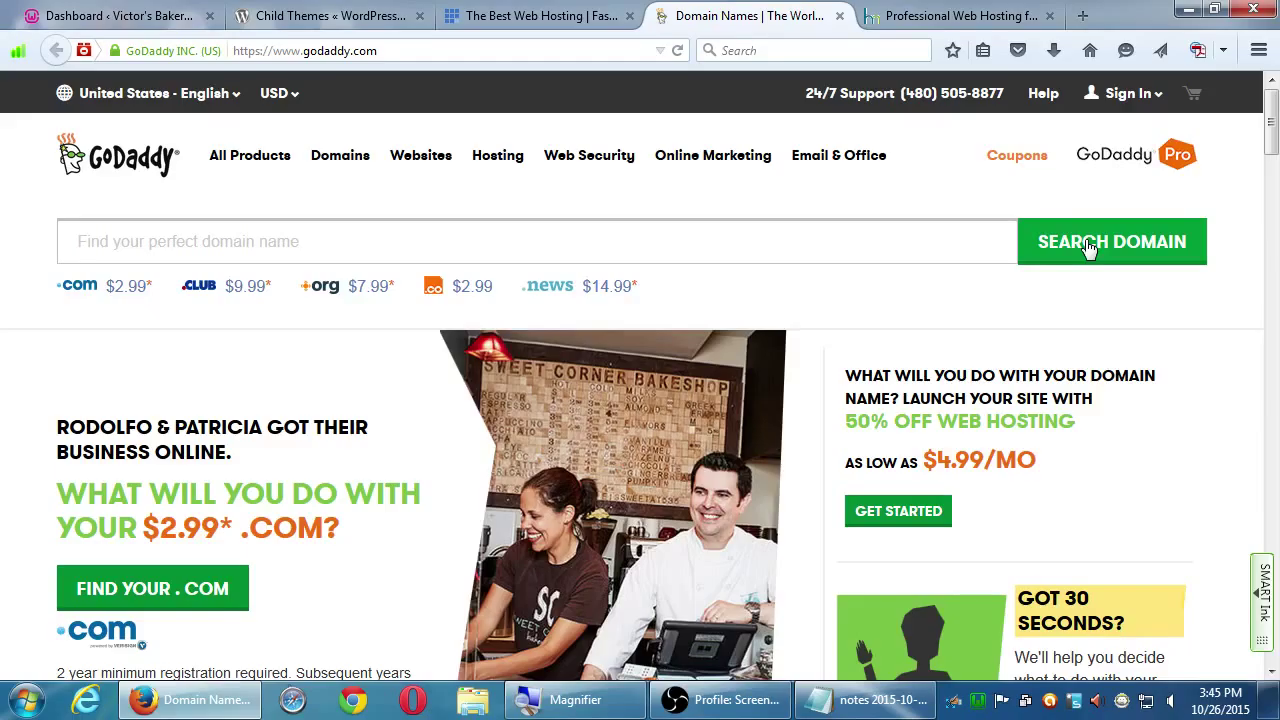
# Step: Select Bluehost's sales phone number, review GoDaddy, then return to the bakery's WordPress Dashboard
pyautogui.click(543, 26)
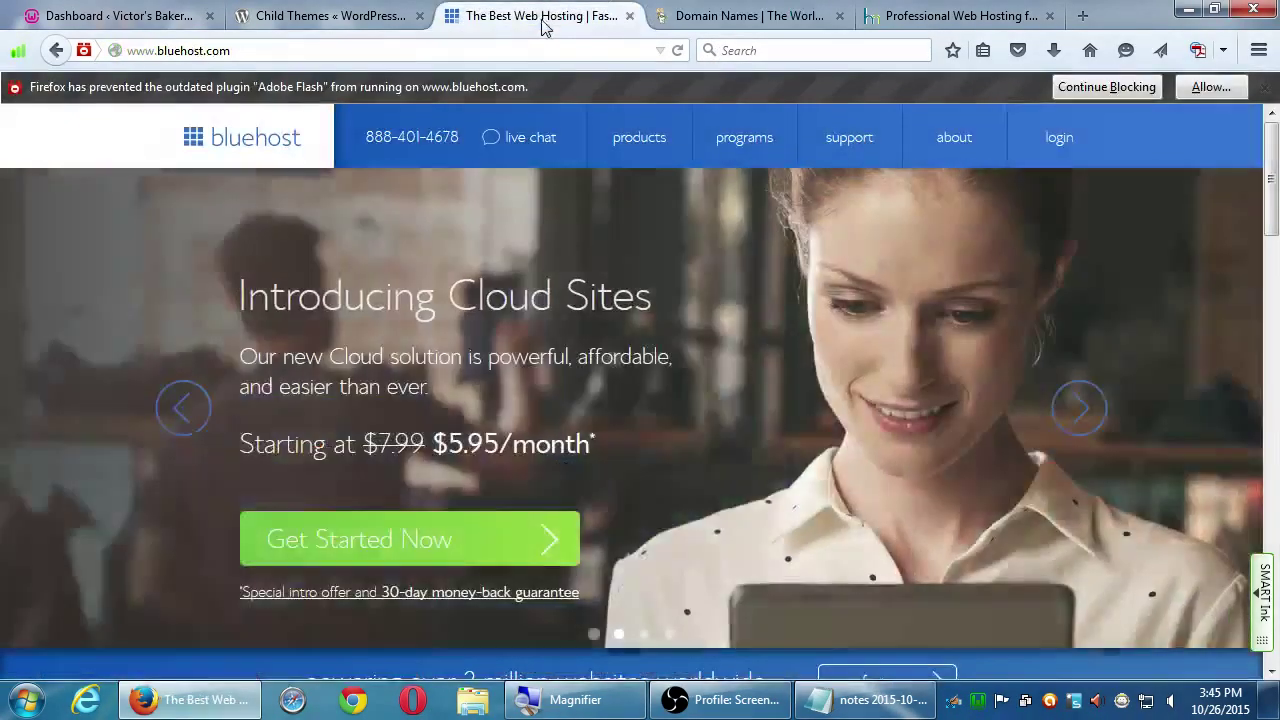
pyautogui.moveTo(366, 137); pyautogui.dragTo(459, 148)
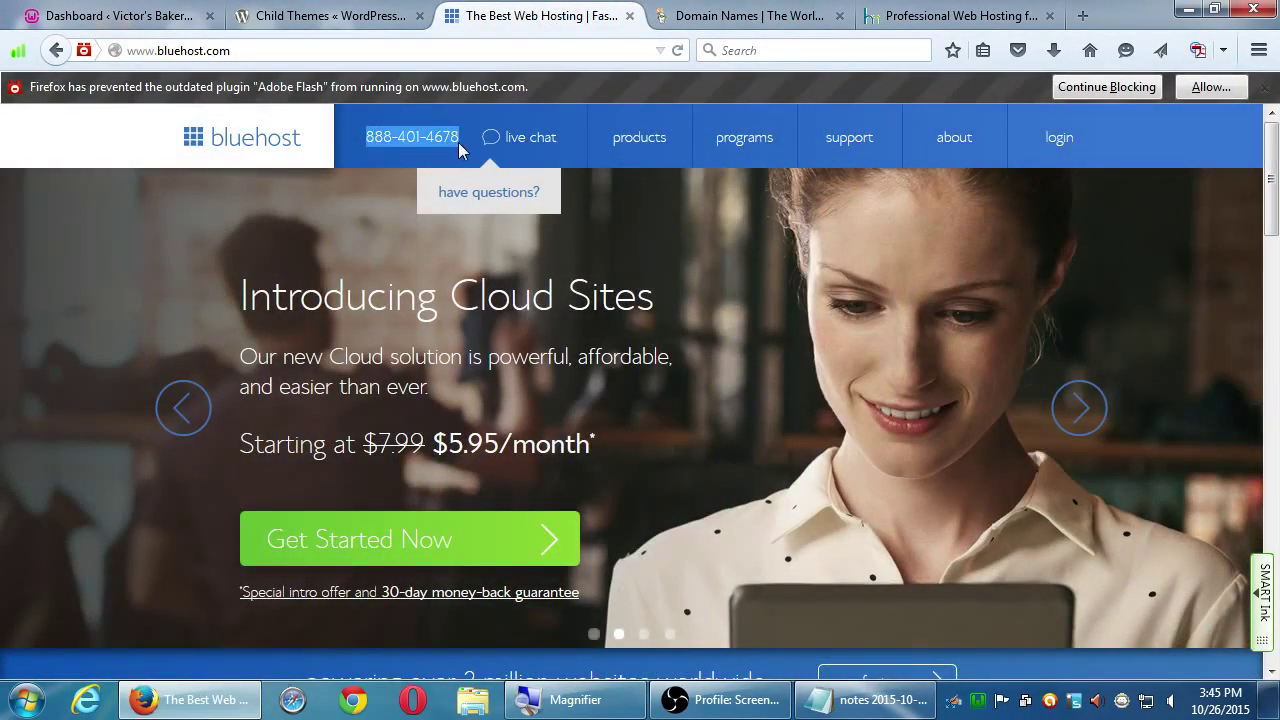
pyautogui.click(745, 16)
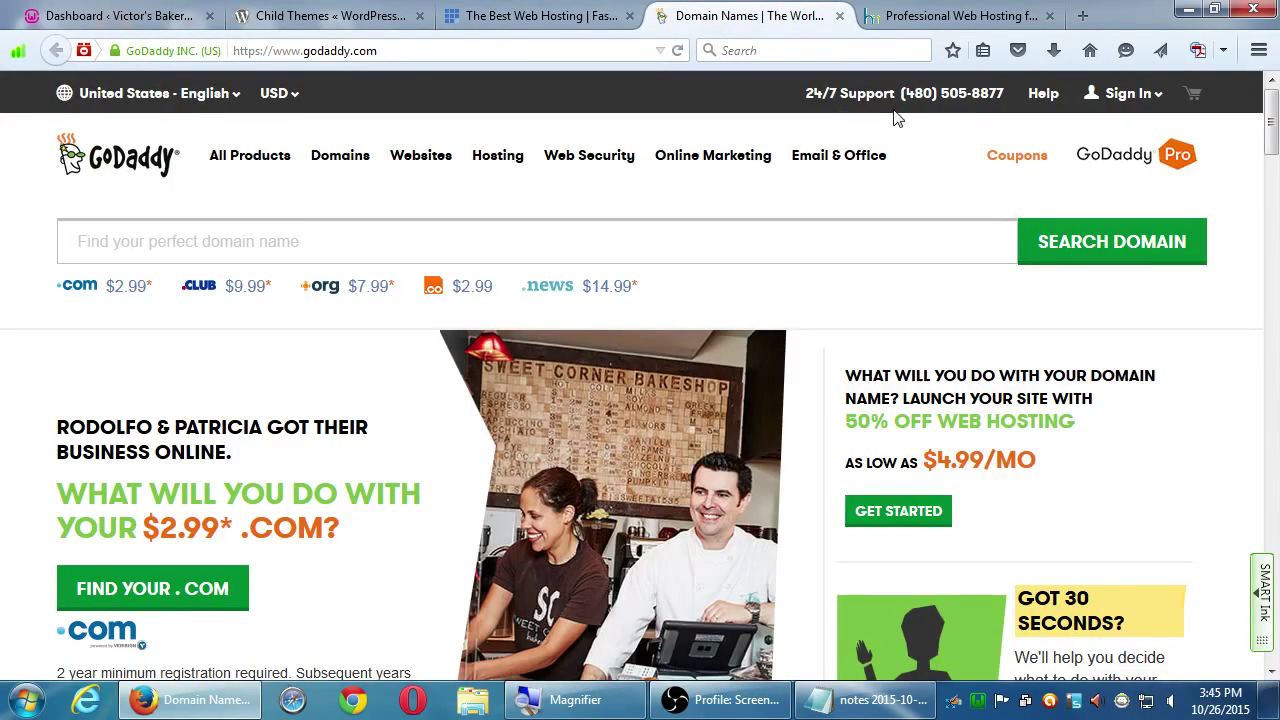
pyautogui.scroll(-1, 989, 377)
pyautogui.scroll(1, 968, 358)
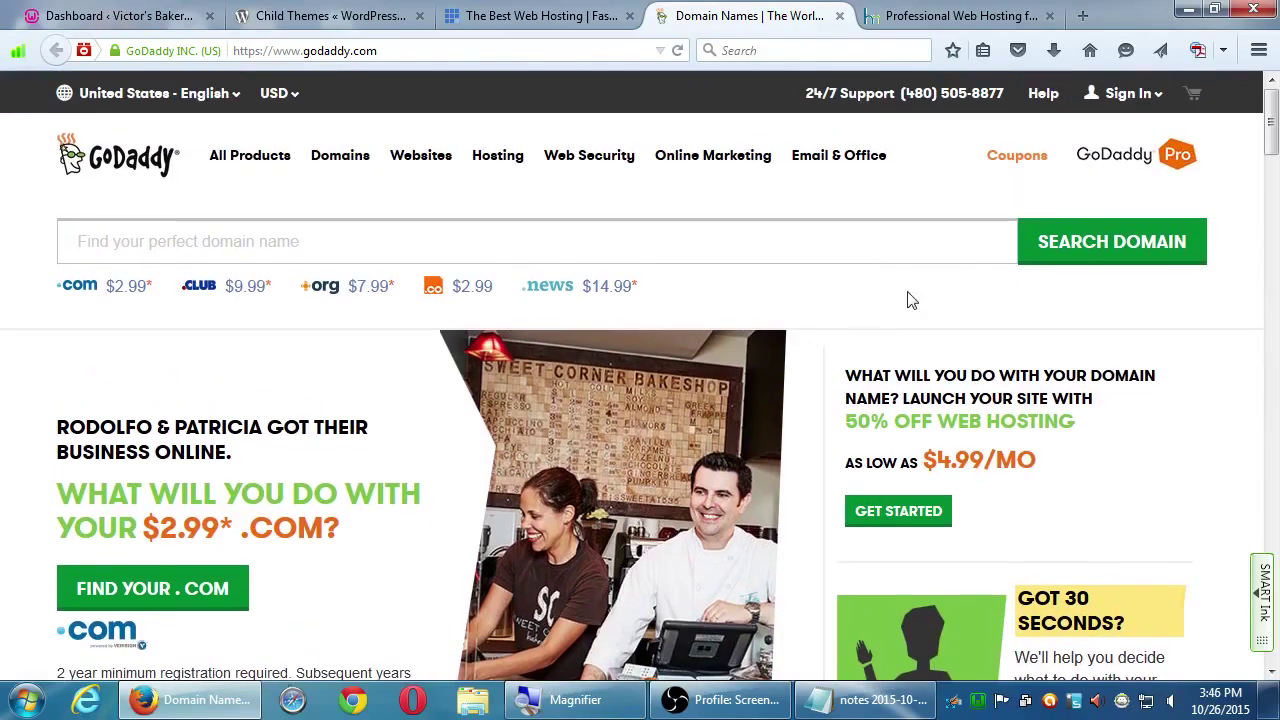
pyautogui.click(146, 20)
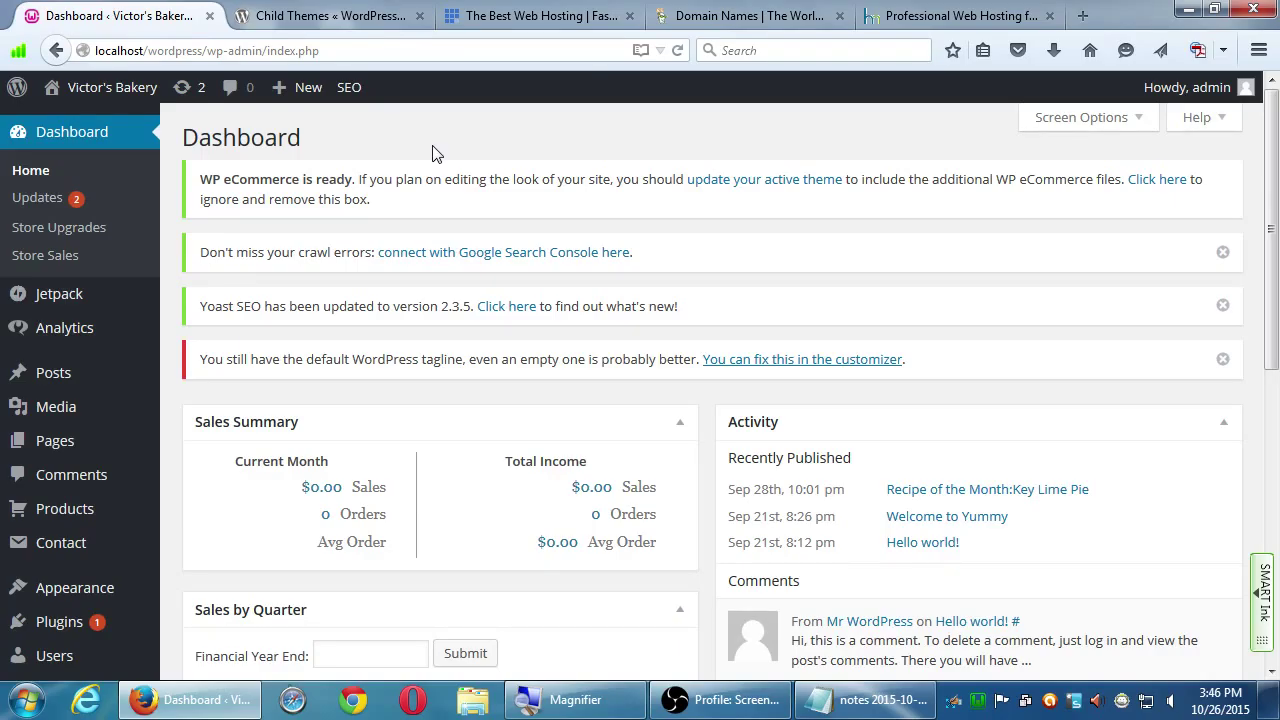
# Step: Open the Codex through Support > Documentation, browse its topics, then go to WordPress.org home
pyautogui.click(340, 16)
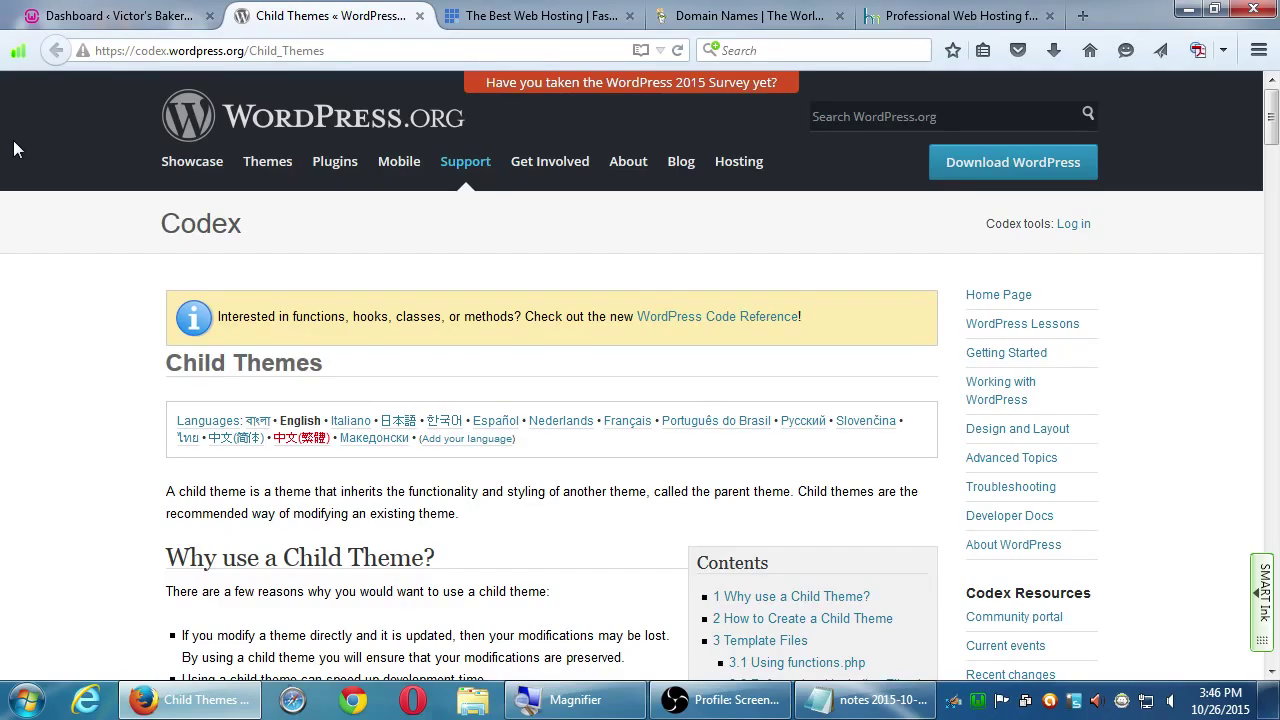
pyautogui.moveTo(465, 161)
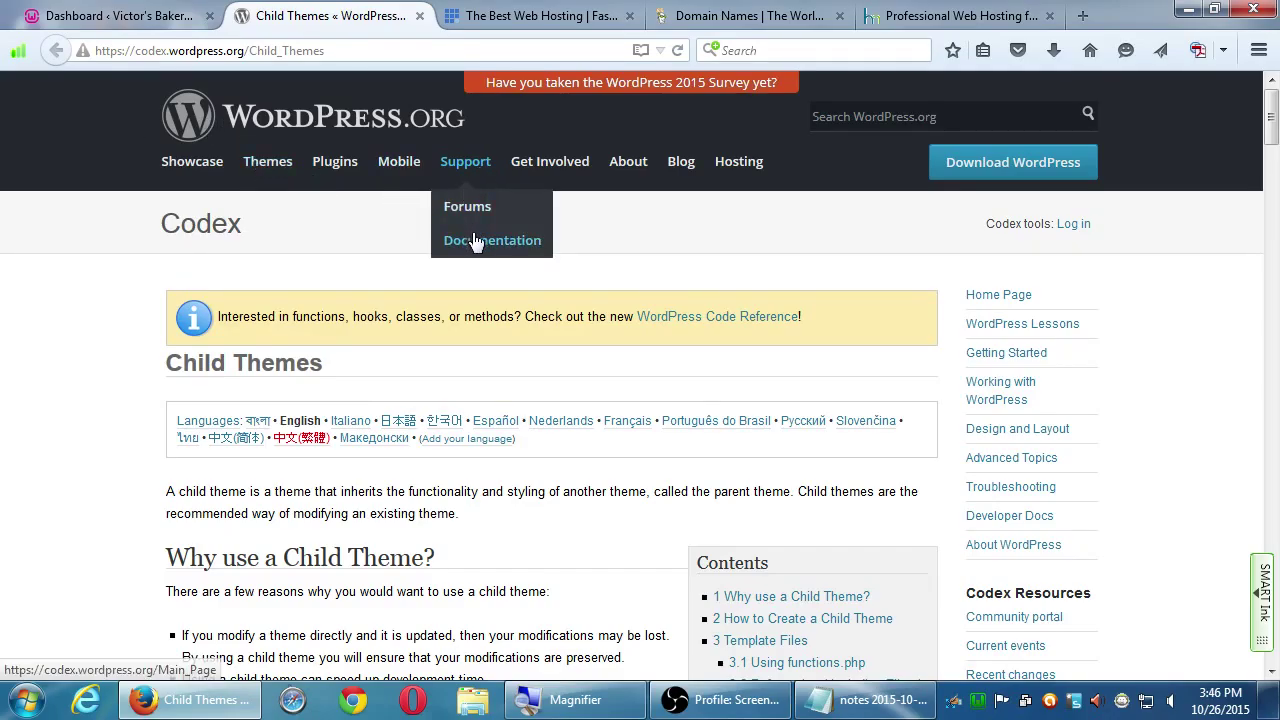
pyautogui.click(472, 242)
pyautogui.scroll(-4, 250, 440)
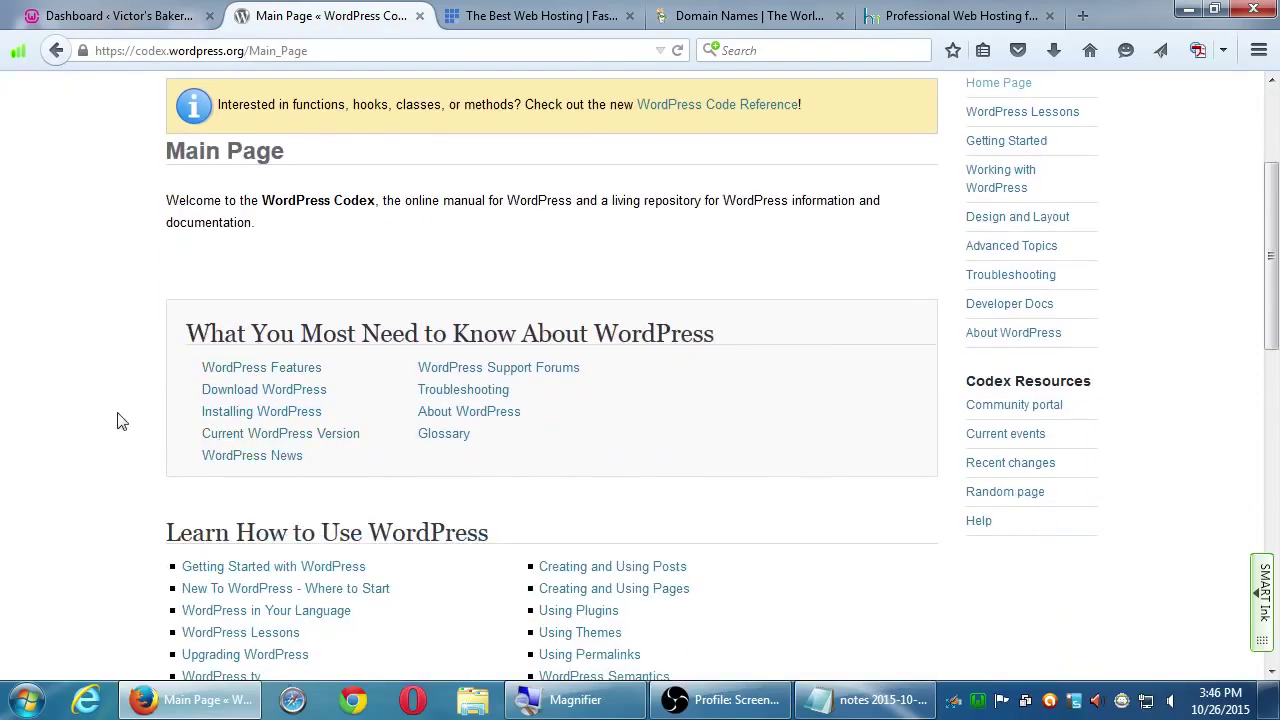
pyautogui.scroll(-5, 130, 415)
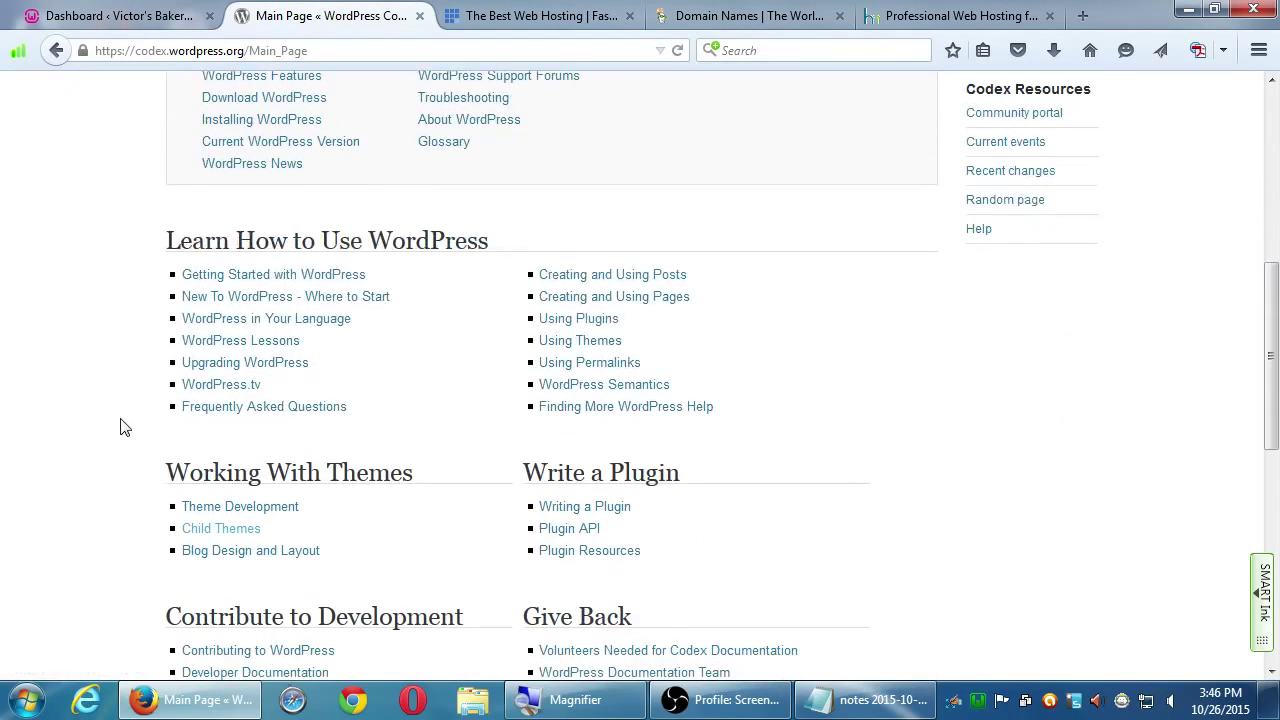
pyautogui.scroll(-4, 280, 420)
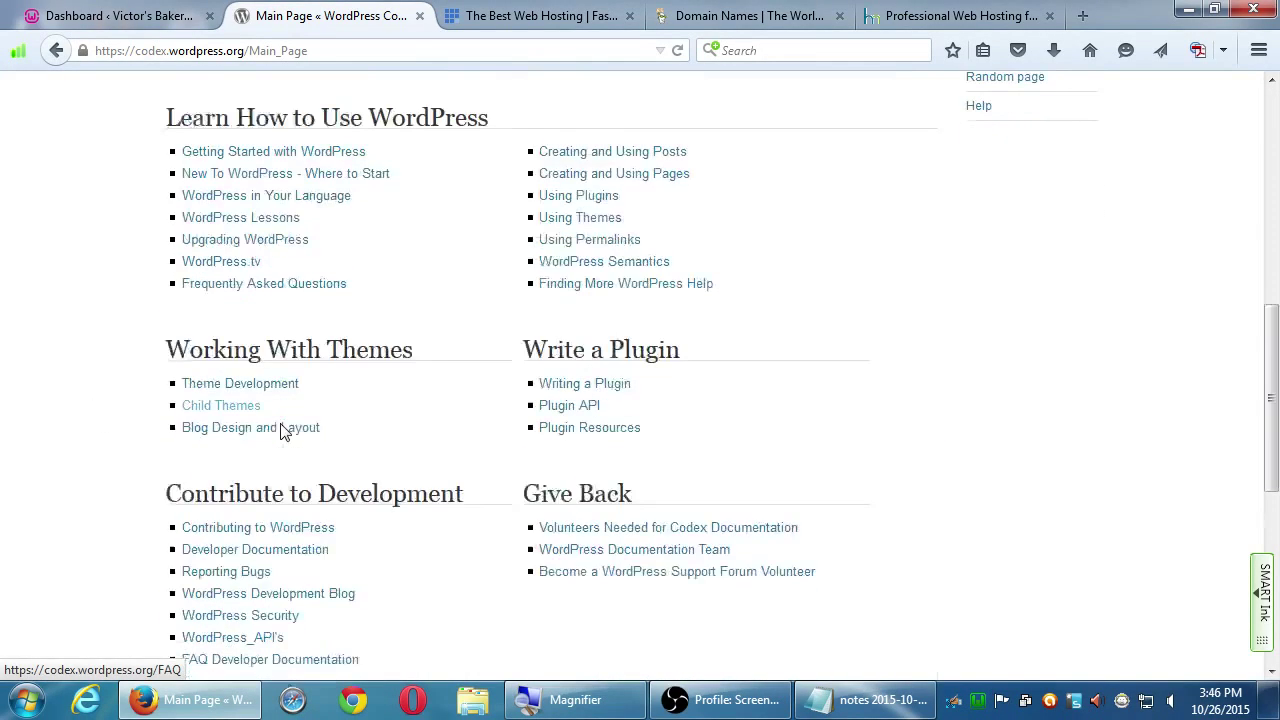
pyautogui.scroll(2, 508, 490)
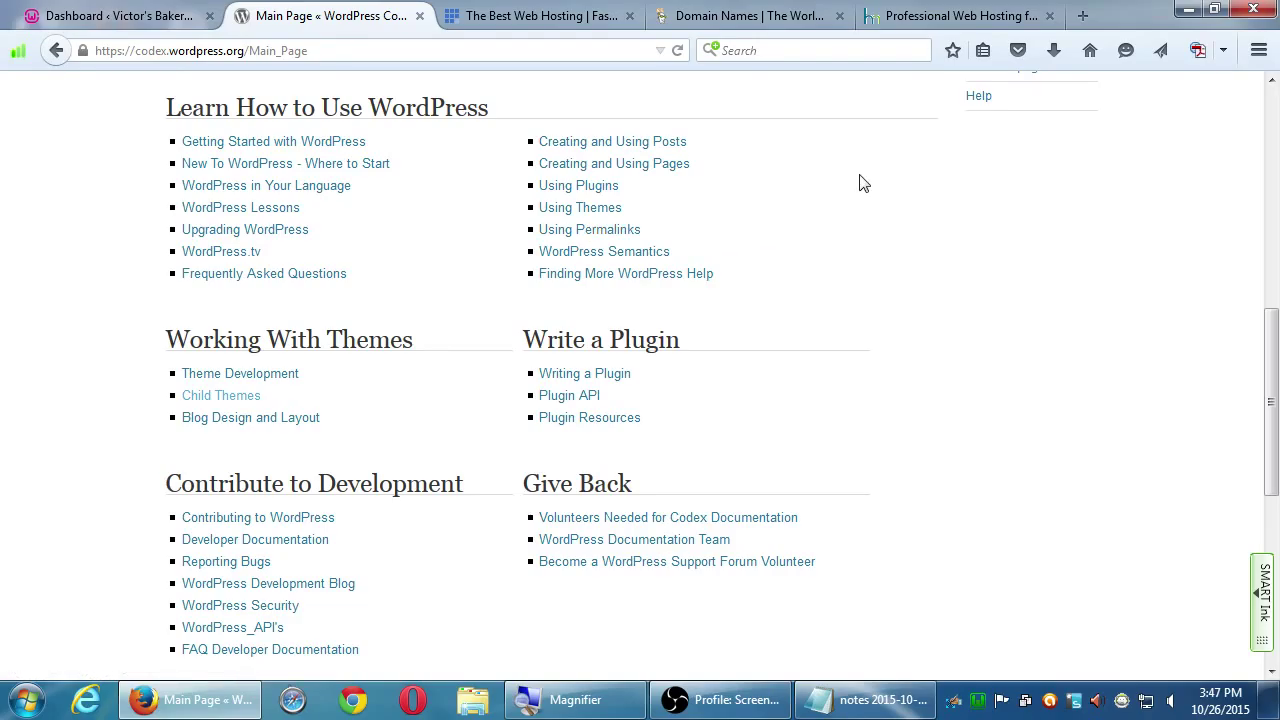
pyautogui.scroll(3, 123, 143)
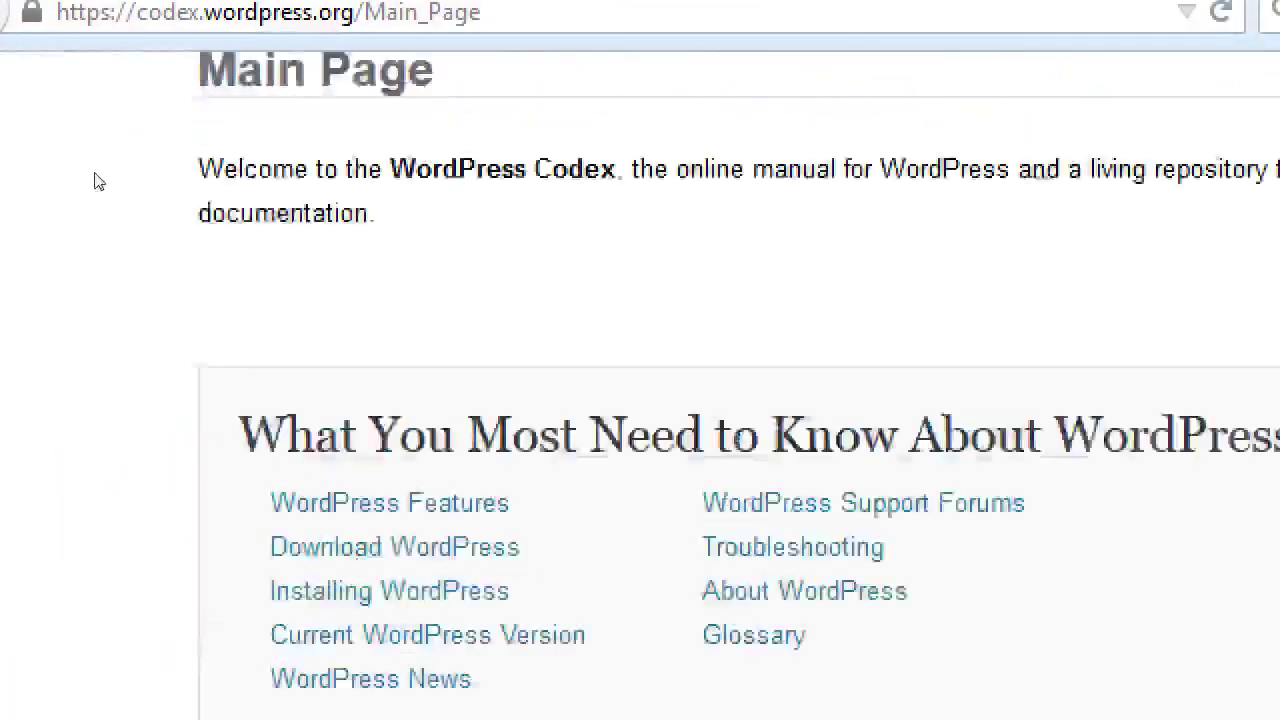
pyautogui.scroll(5, 80, 170)
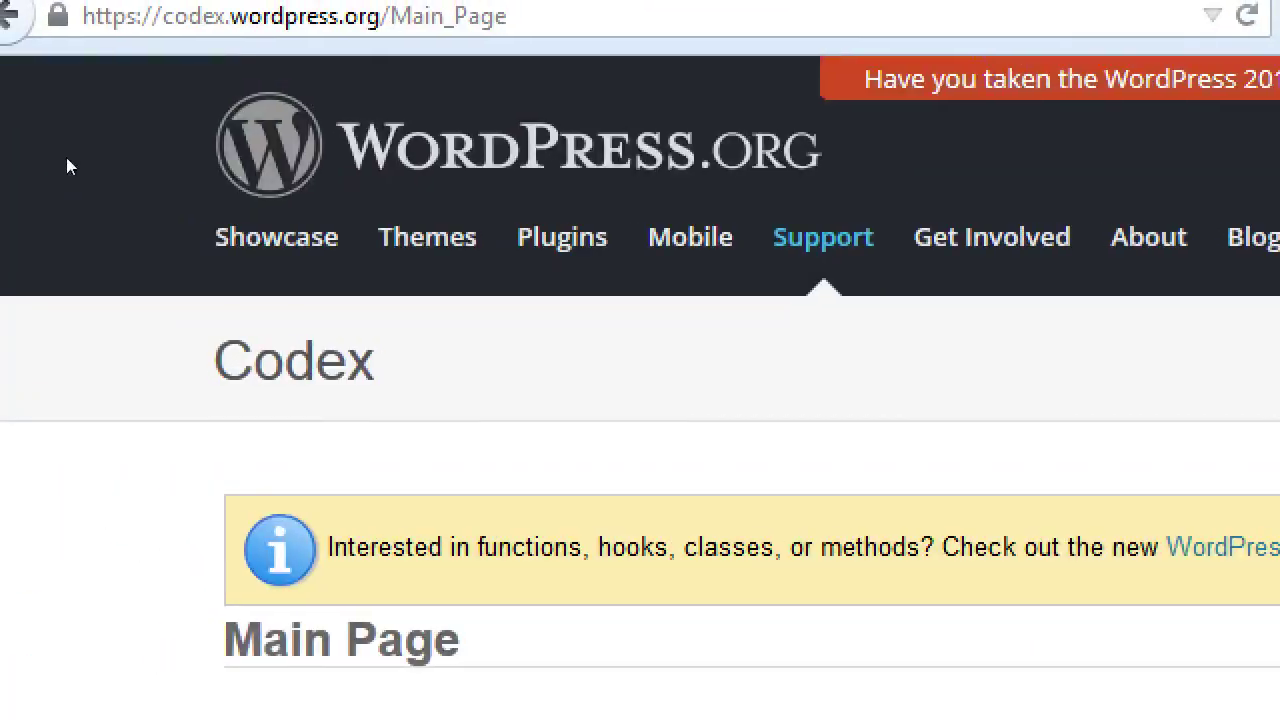
pyautogui.click(300, 115)
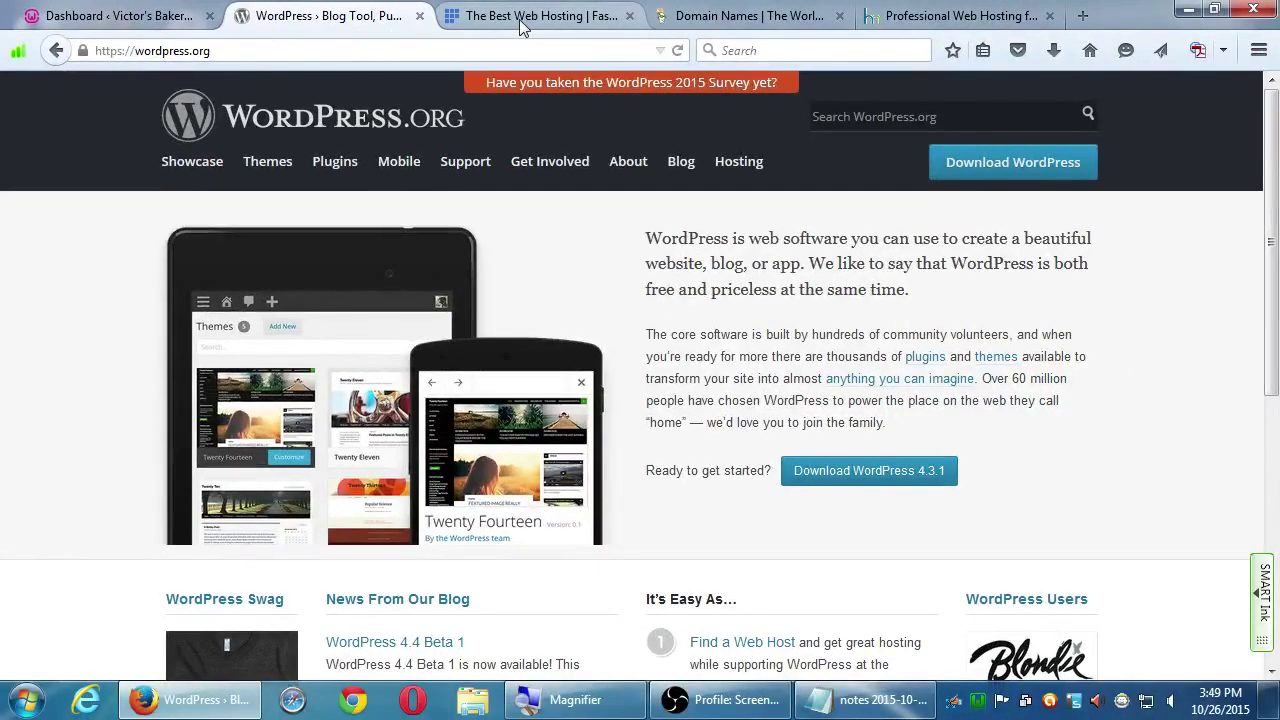
# Step: Switch through the Bluehost, GoDaddy and HostMonster tabs, settling on GoDaddy
pyautogui.click(520, 22)
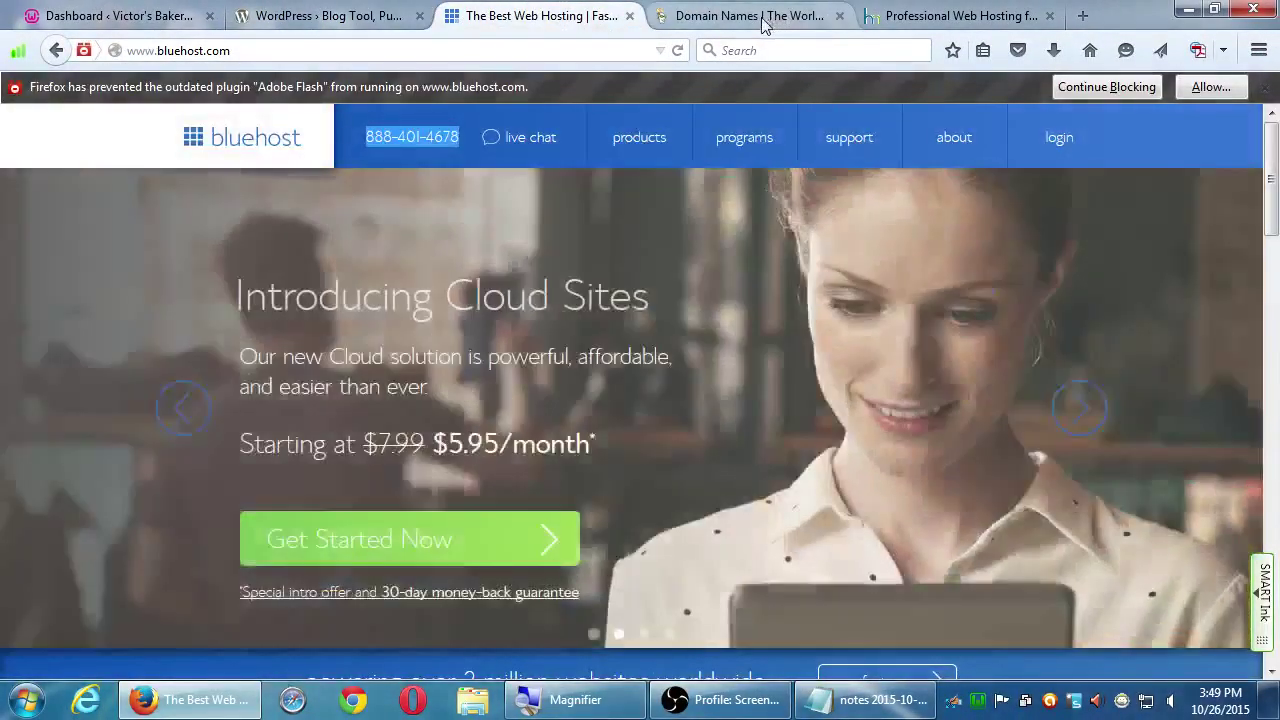
pyautogui.click(750, 16)
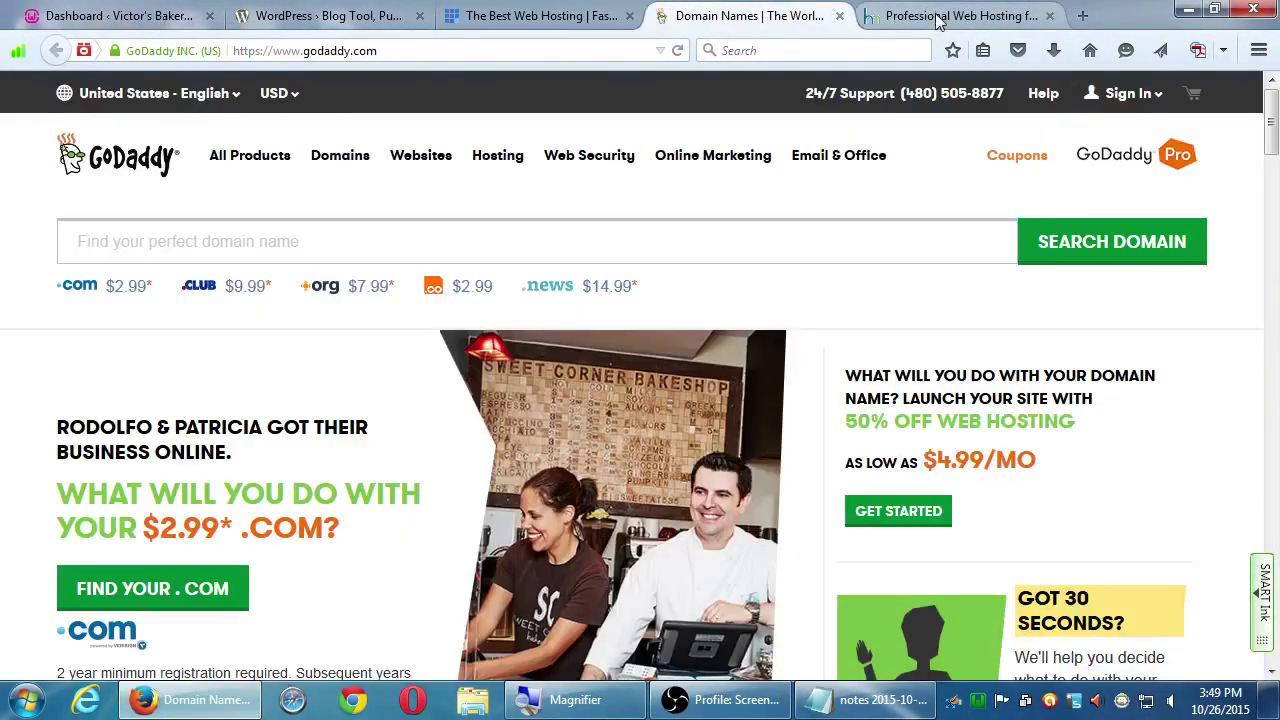
pyautogui.click(908, 14)
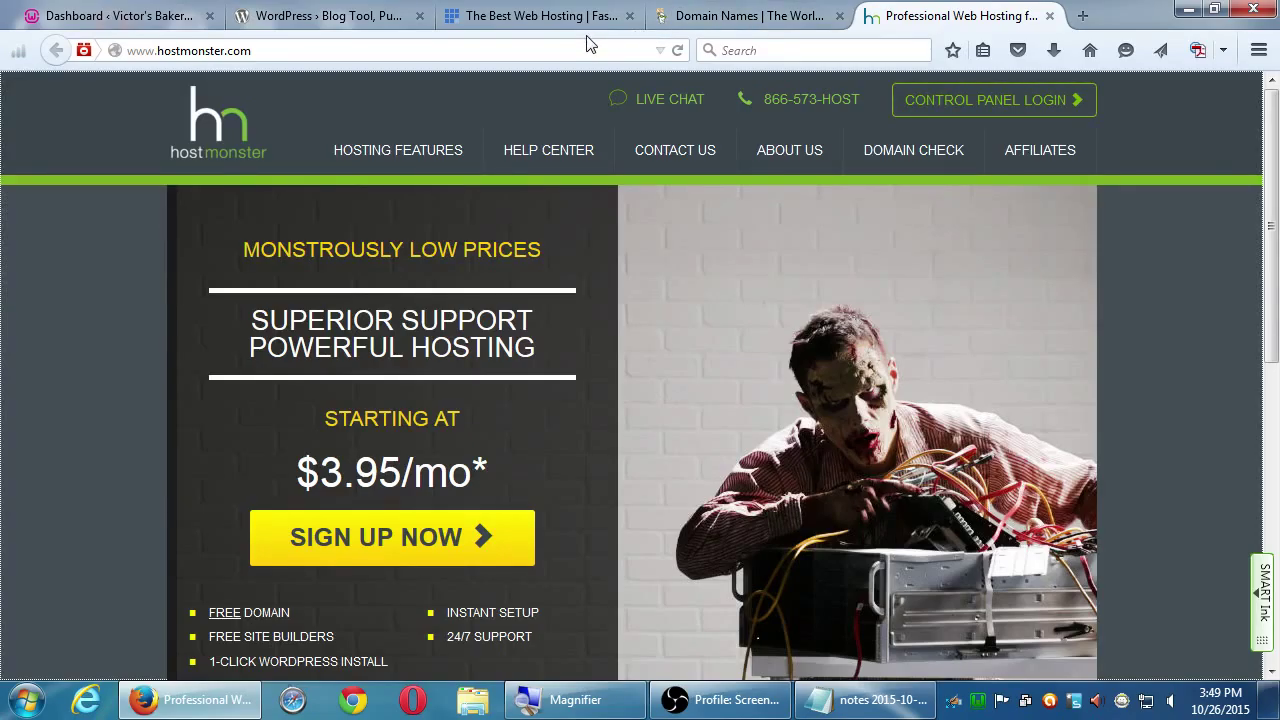
pyautogui.click(718, 20)
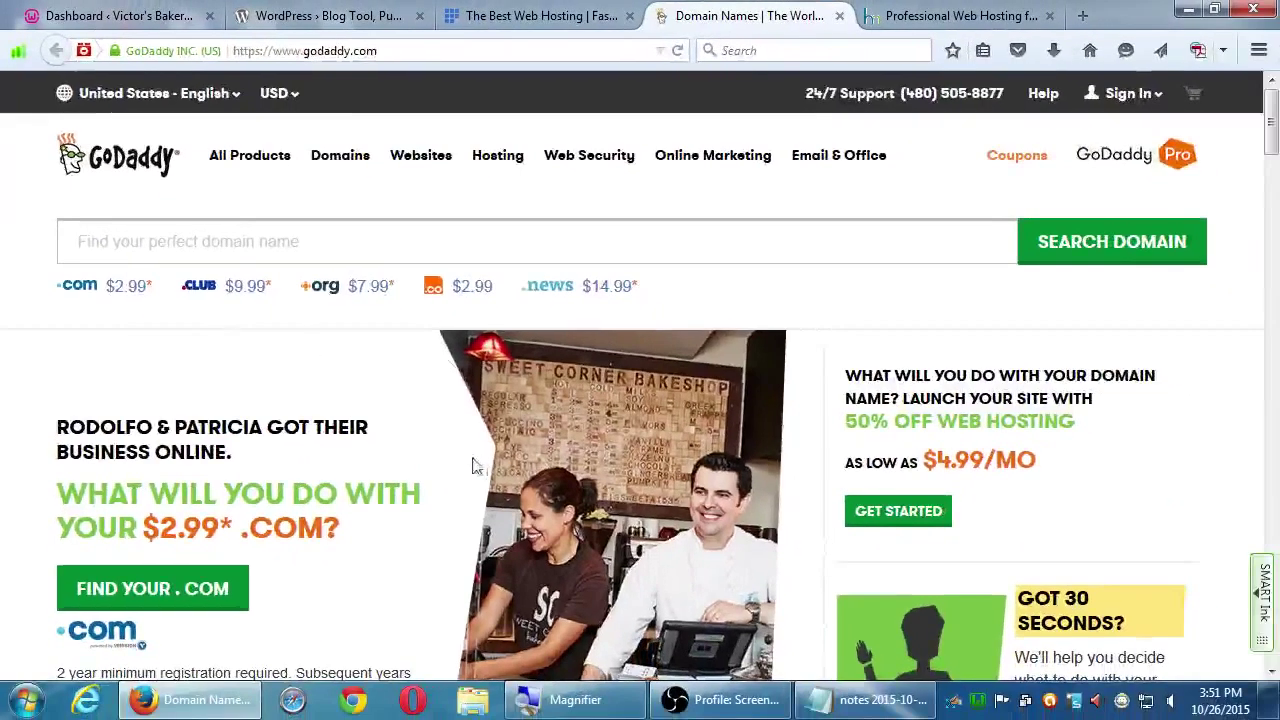
# Step: Scroll the GoDaddy domain names page down to its footer and copyright notice
pyautogui.scroll(-3, 463, 463)
pyautogui.scroll(-3, 410, 457)
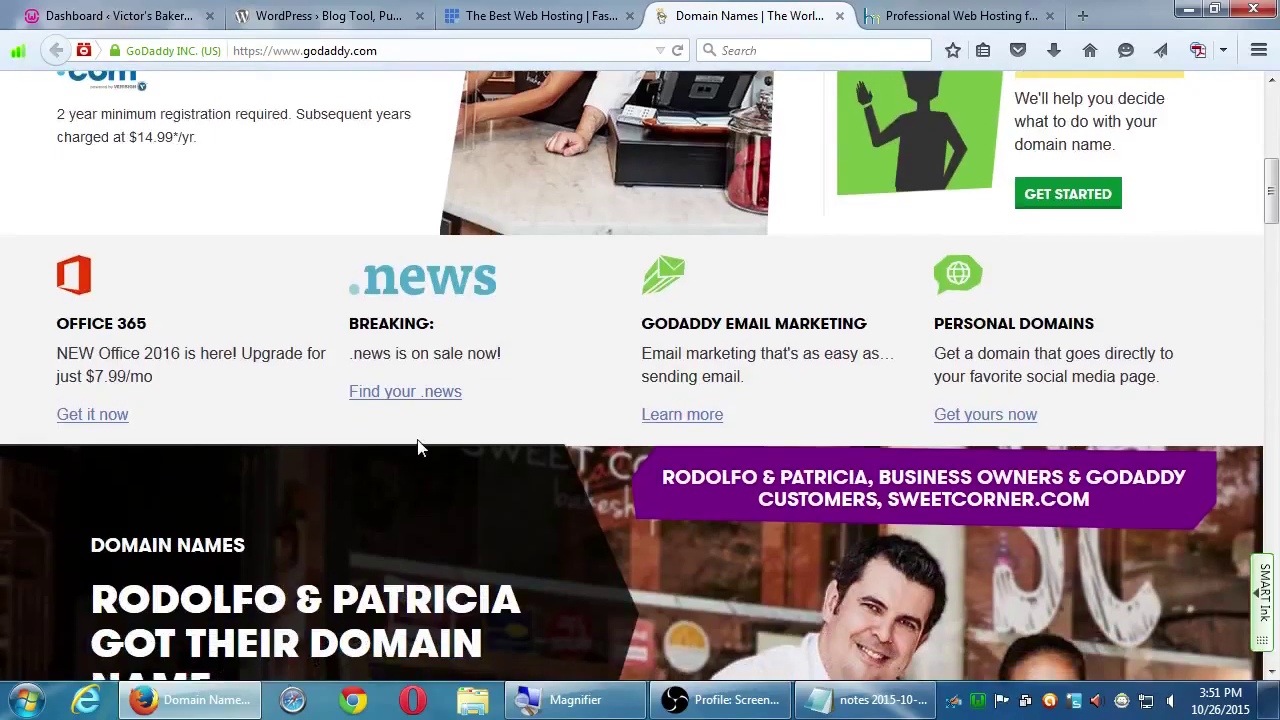
pyautogui.scroll(-12, 418, 447)
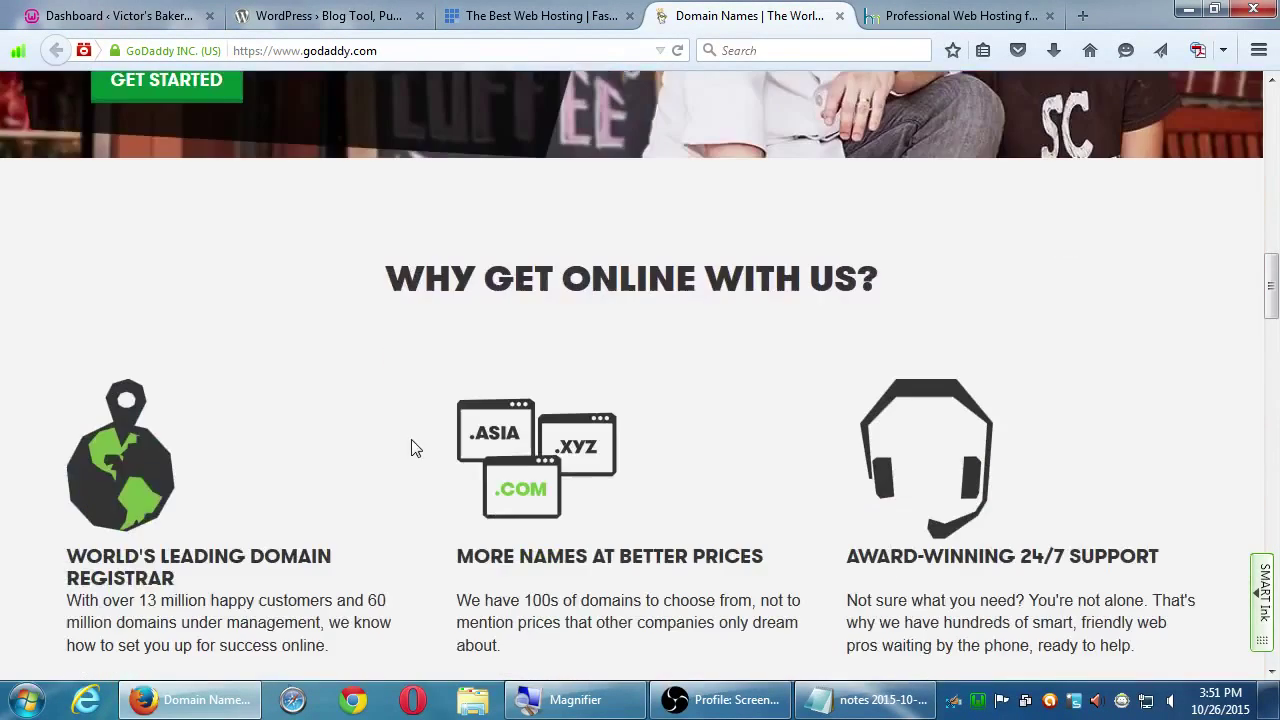
pyautogui.scroll(1, 415, 448)
pyautogui.scroll(1, 411, 445)
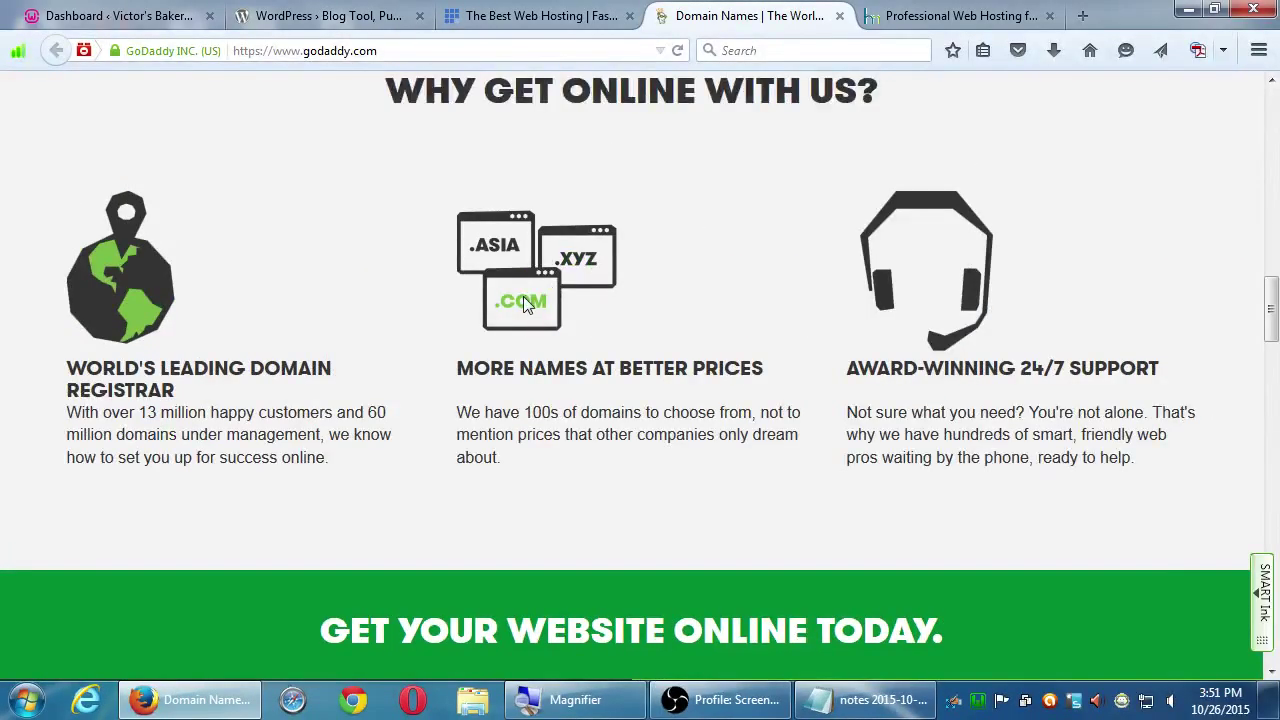
pyautogui.scroll(-10, 523, 296)
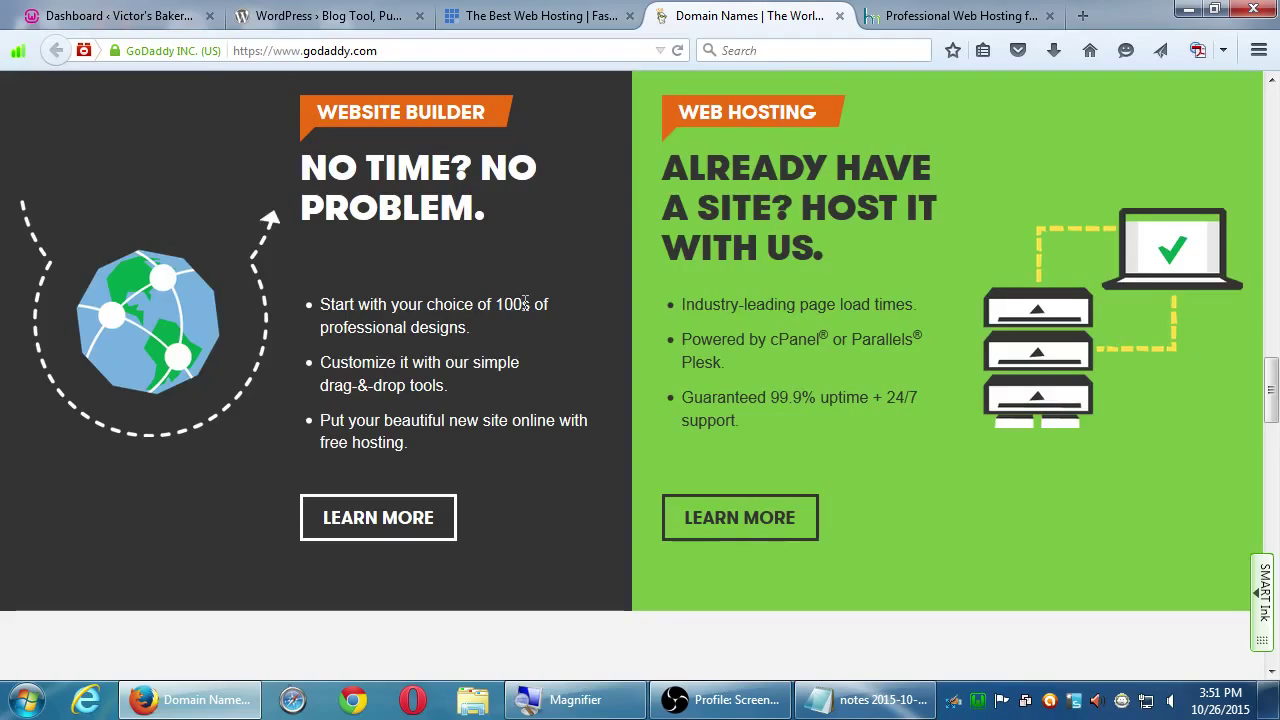
pyautogui.scroll(-14, 524, 303)
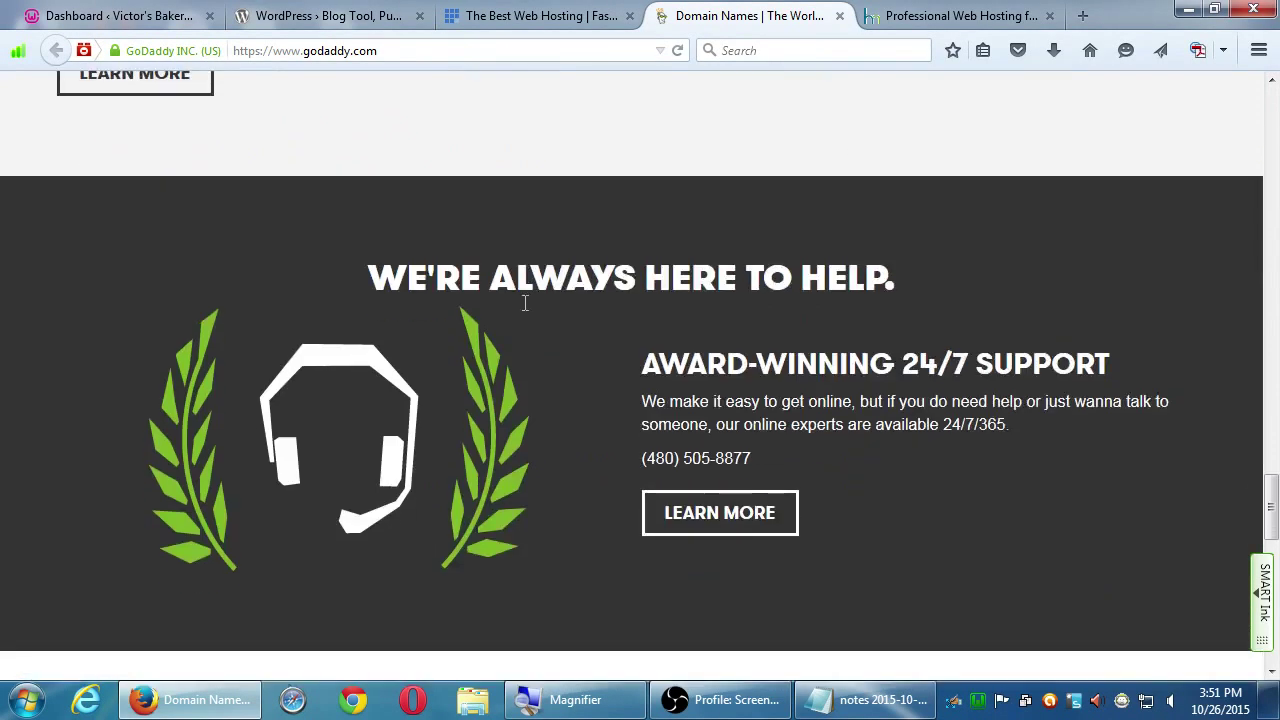
pyautogui.scroll(-13, 524, 303)
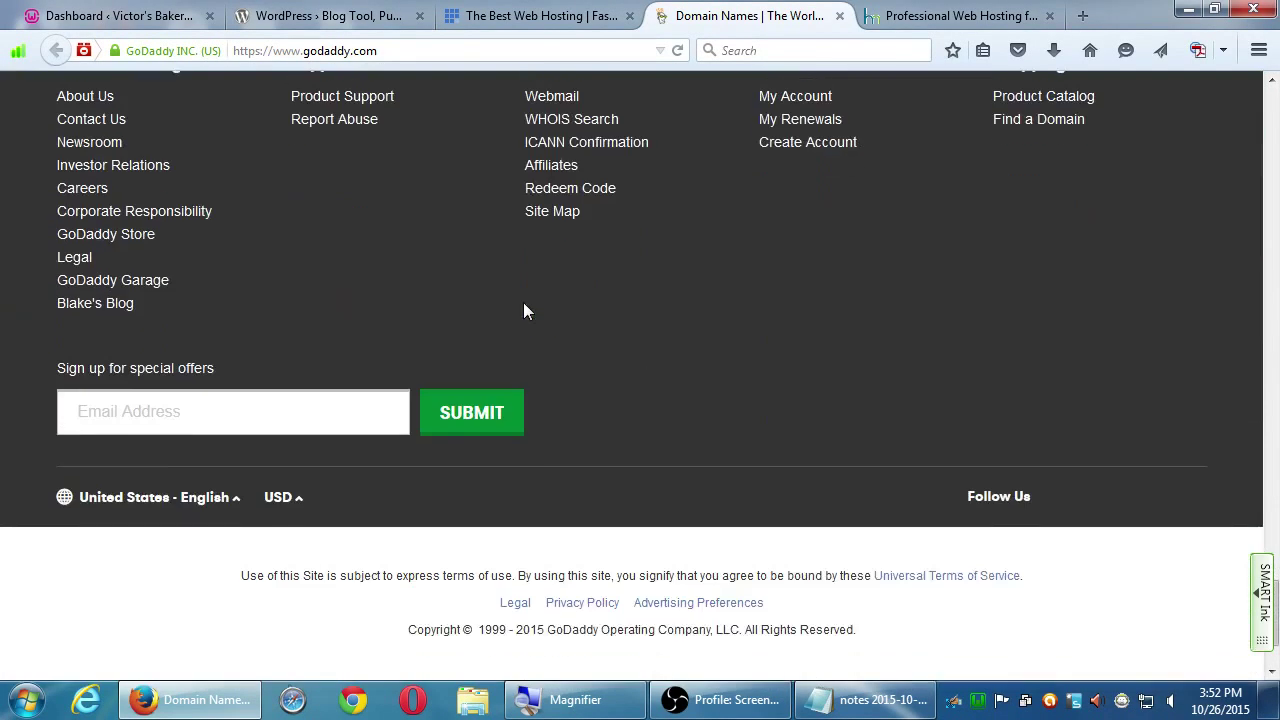
pyautogui.scroll(-2, 523, 305)
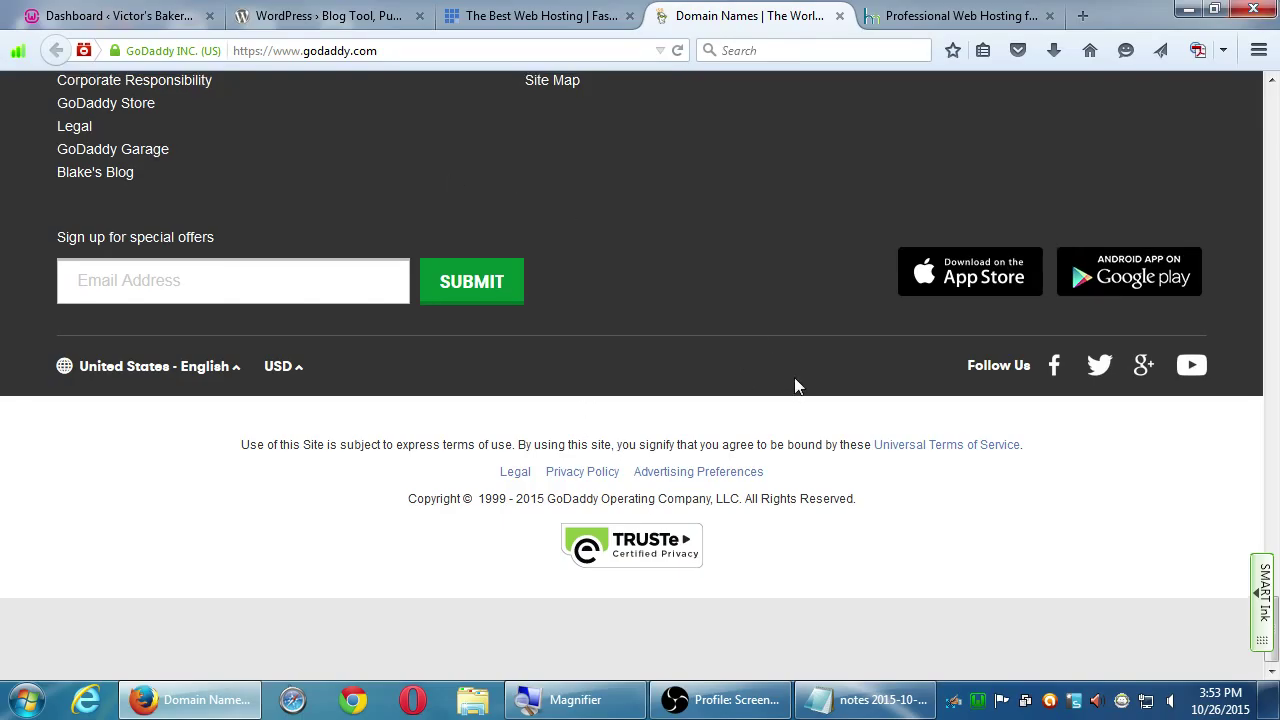
# Step: Scroll up from GoDaddy's footer to the 'More names at better prices' section
pyautogui.scroll(10, 780, 375)
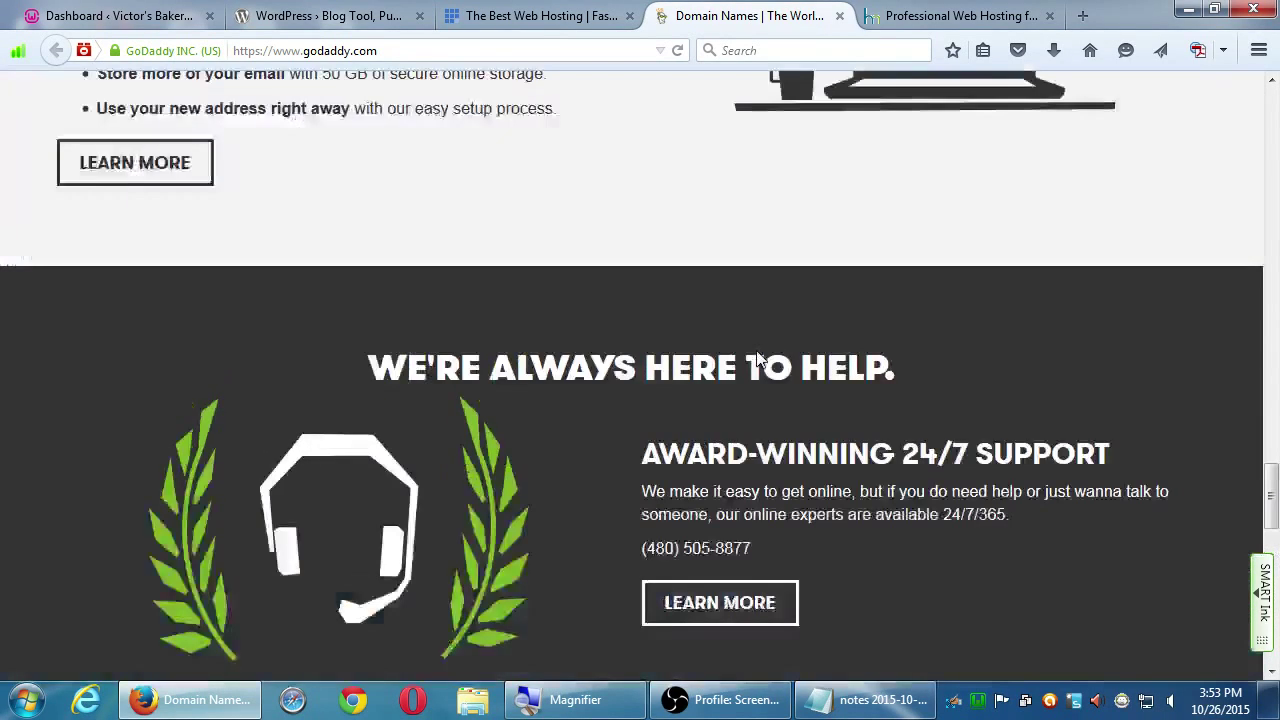
pyautogui.scroll(12, 755, 350)
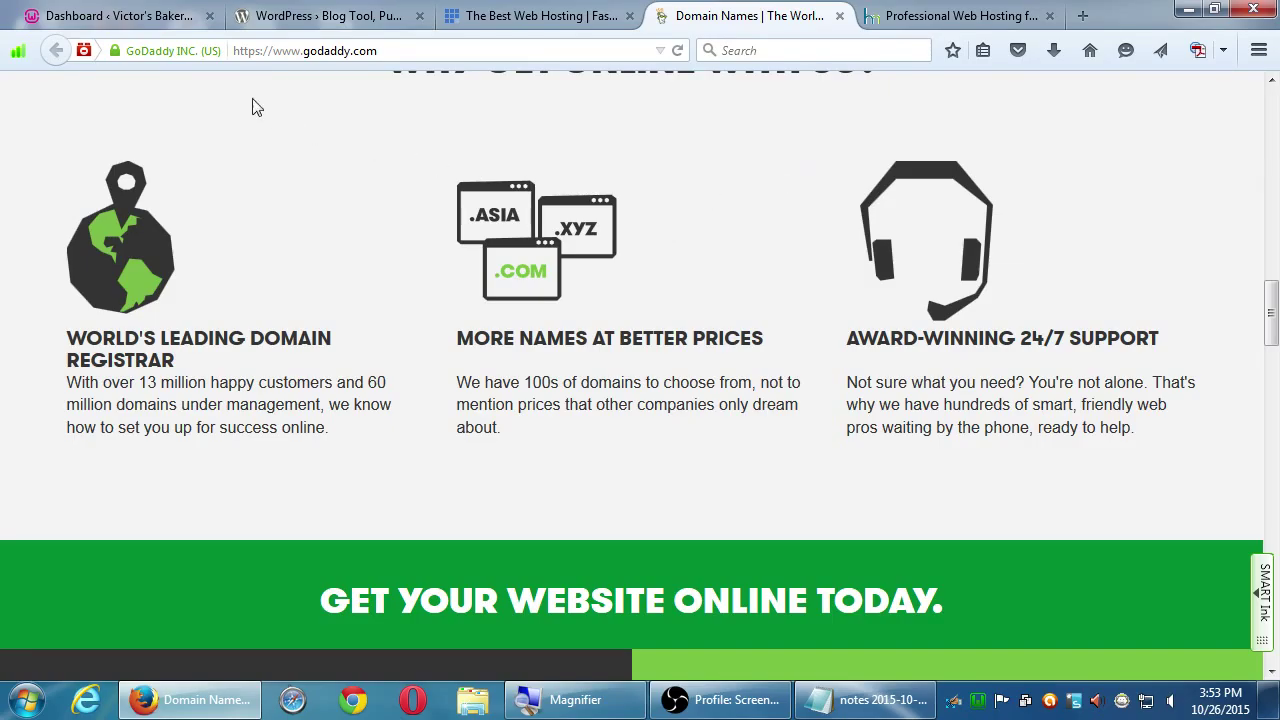
# Step: Switch to the bakery site's Dashboard tab showing the $0.00 Sales Summary
pyautogui.click(143, 18)
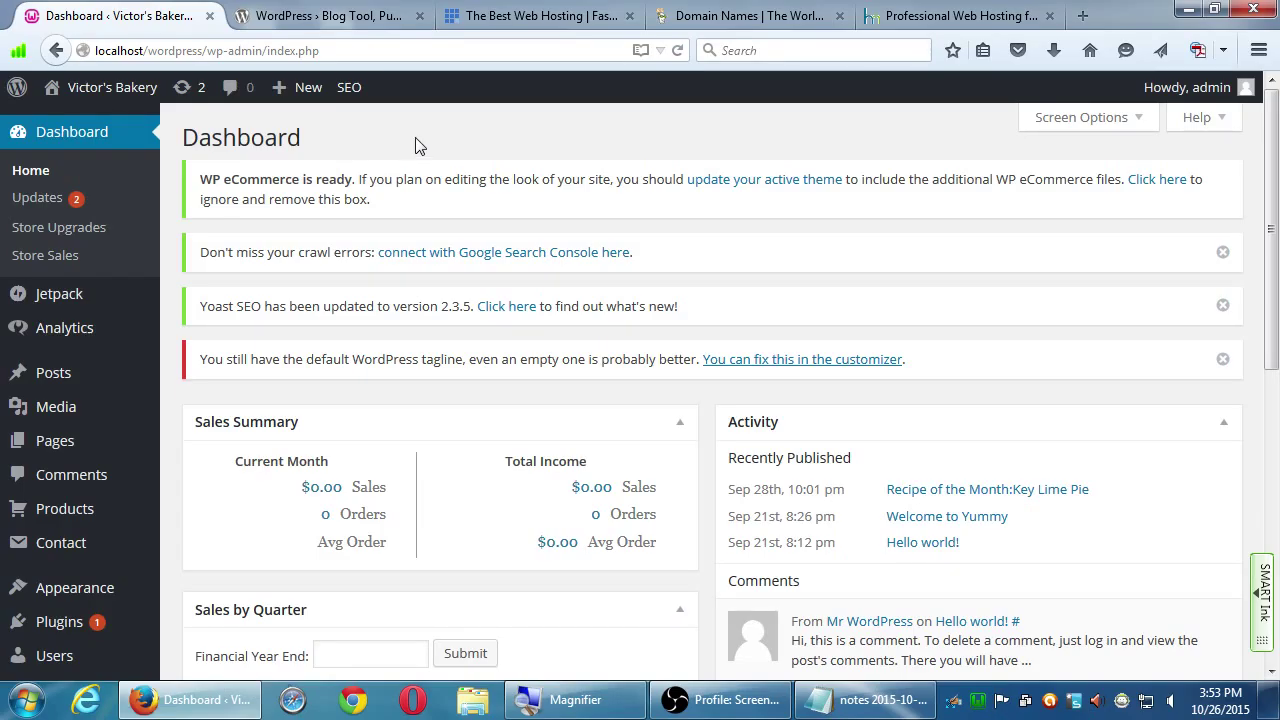
# Step: Close notes 2015-10-26.txt, open Computer to see the classroom data drive, and return to Firefox
pyautogui.press('super+d')
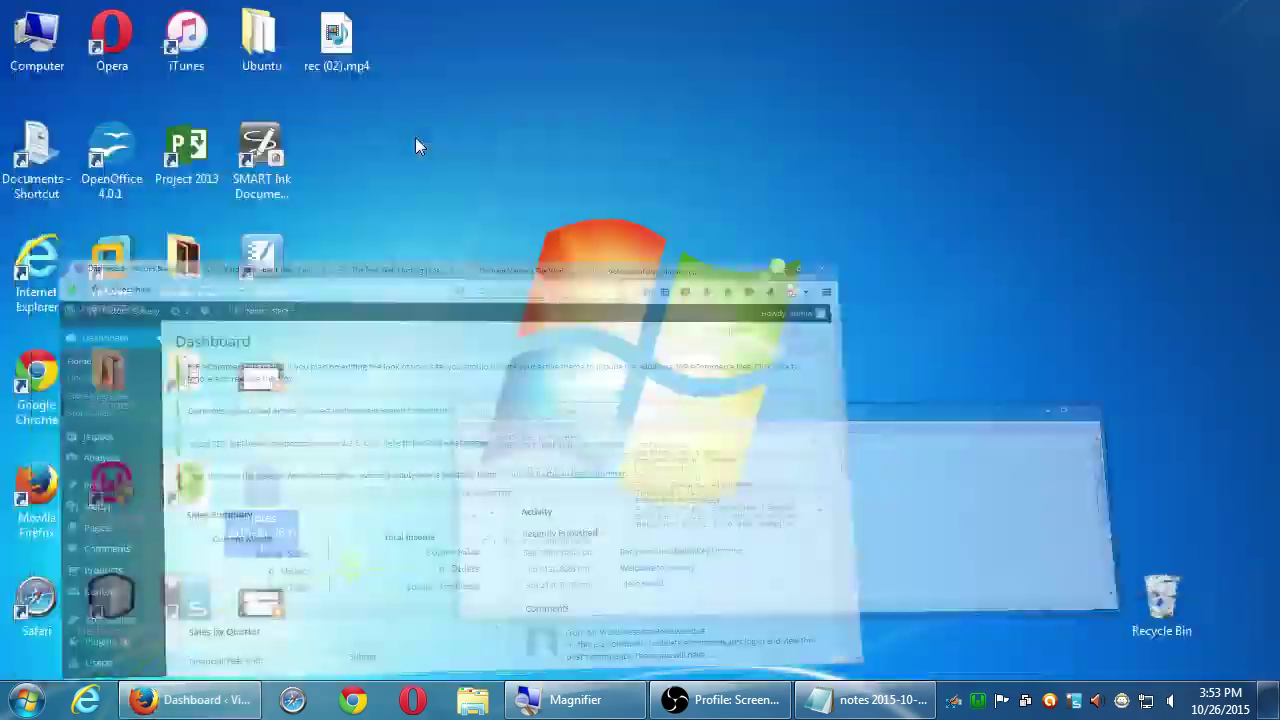
pyautogui.click(825, 710)
pyautogui.click(1248, 243)
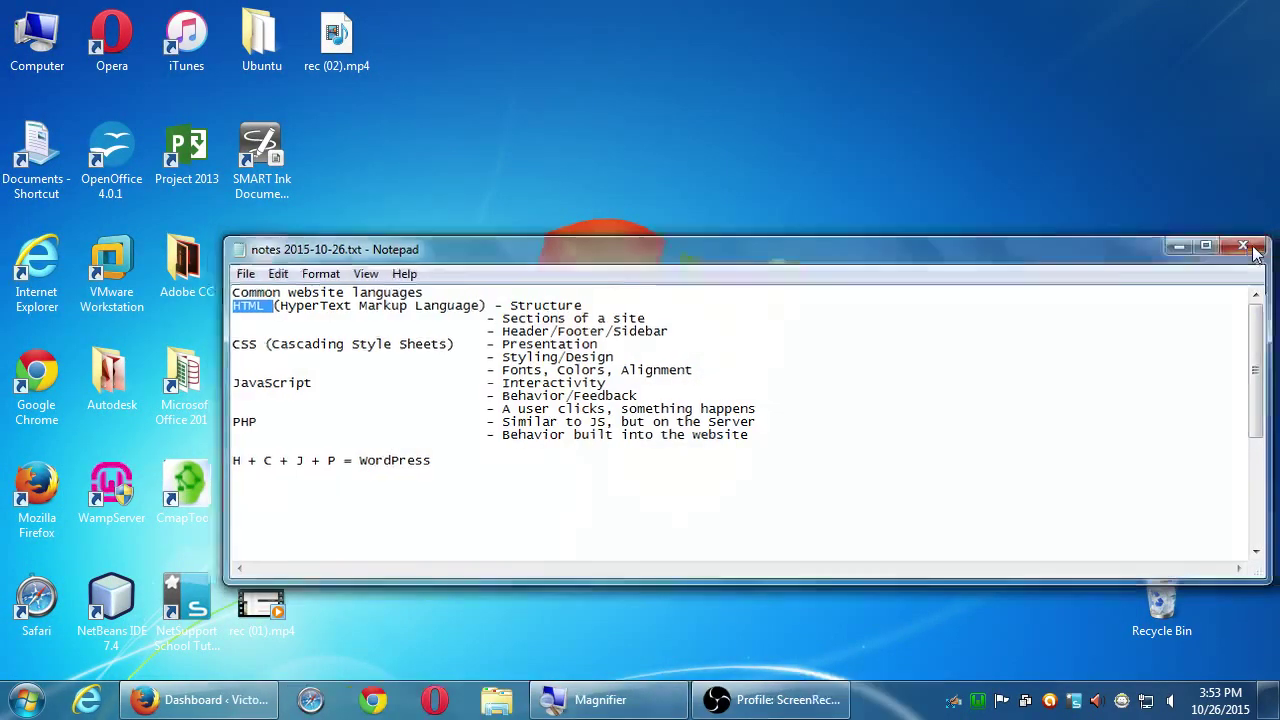
pyautogui.doubleClick(38, 40)
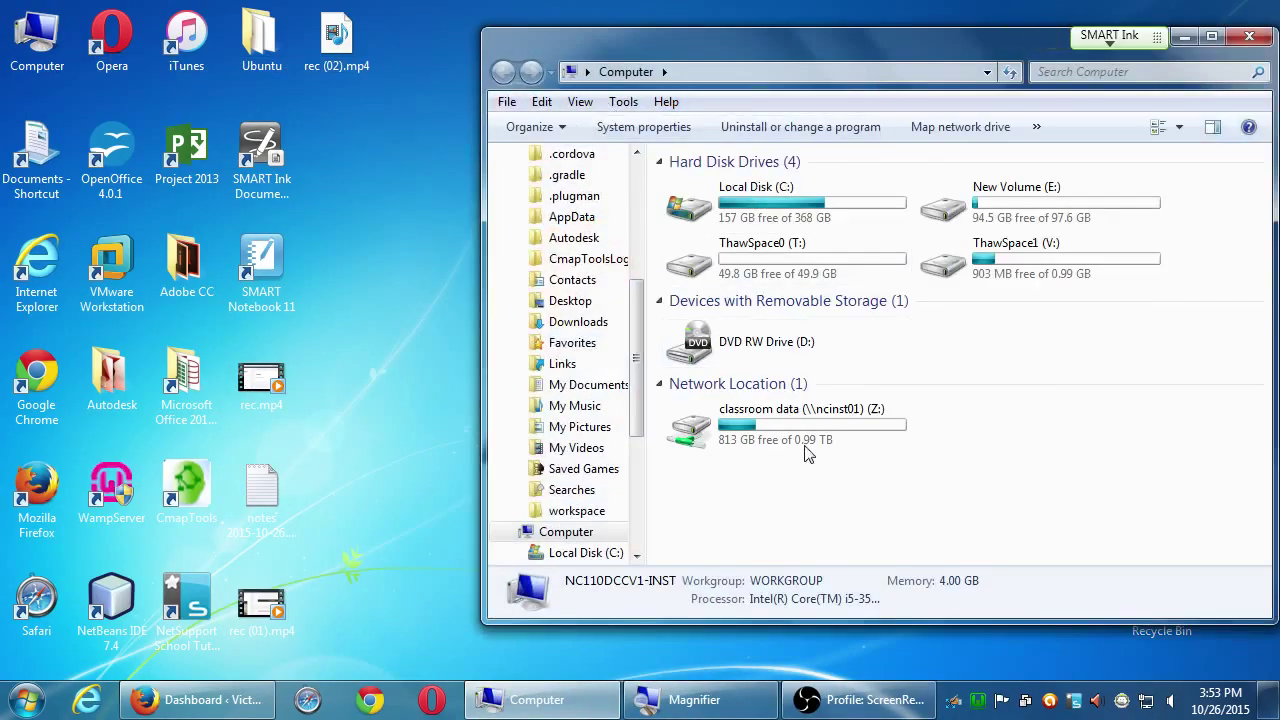
pyautogui.click(250, 705)
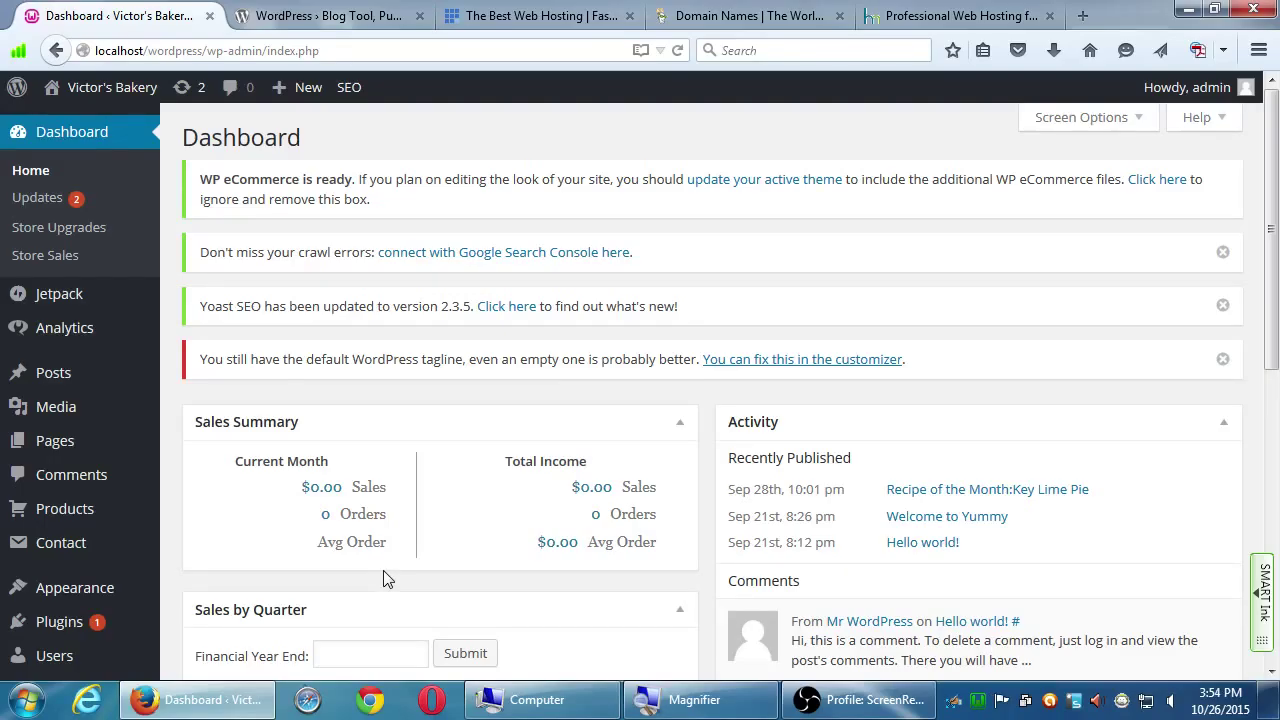
# Step: In a new tab, search Yahoo for the instructor's Rate My Professors ratings
pyautogui.hotkey('ctrl', 't')
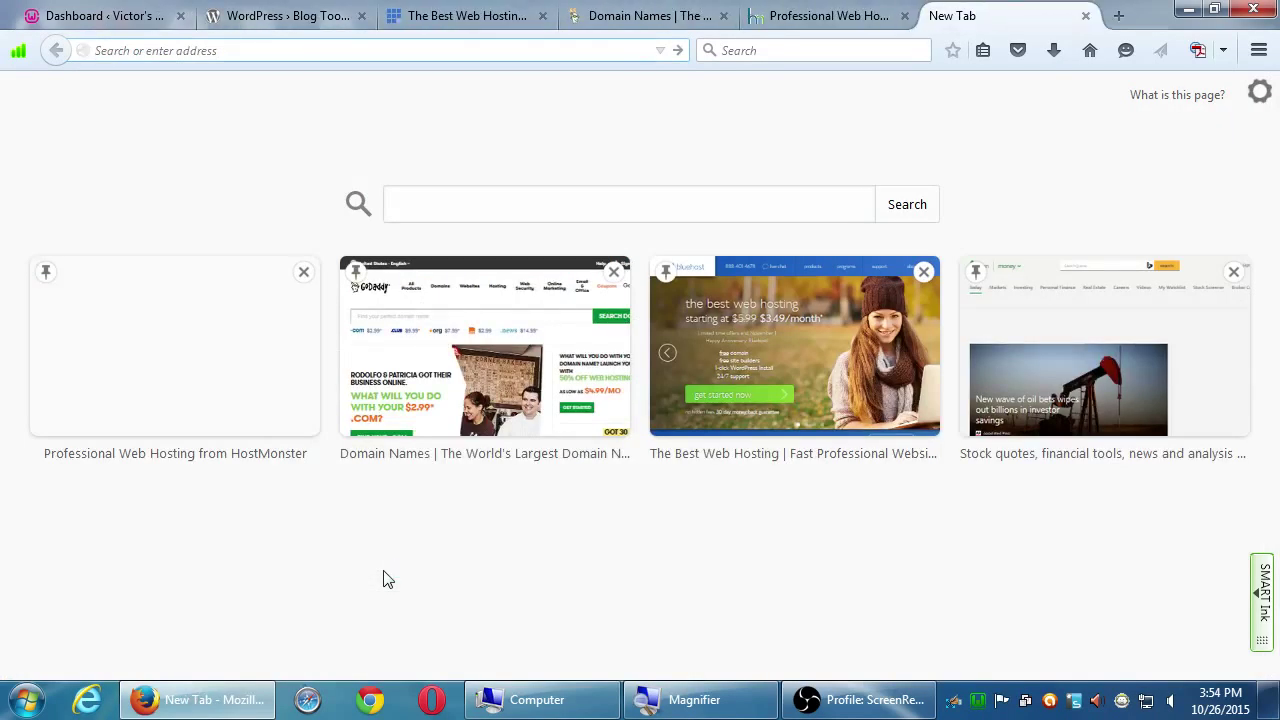
pyautogui.write('rate m')
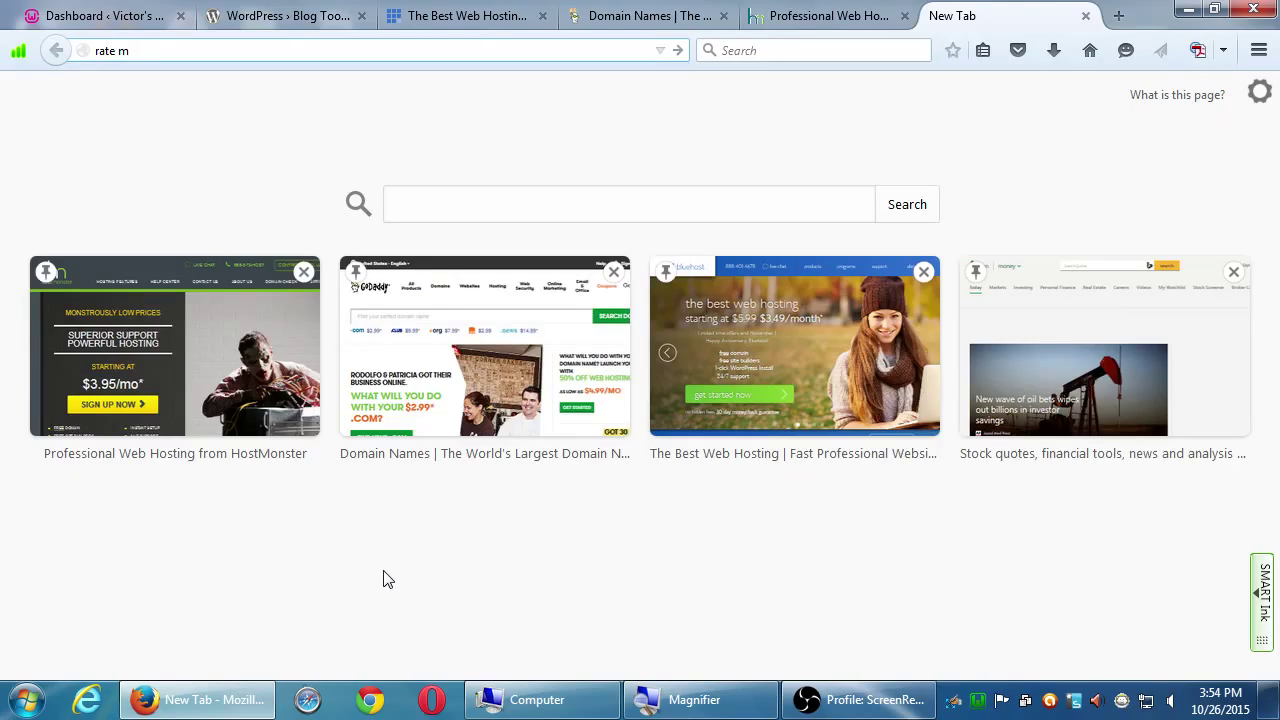
pyautogui.write('y professor victor campa')
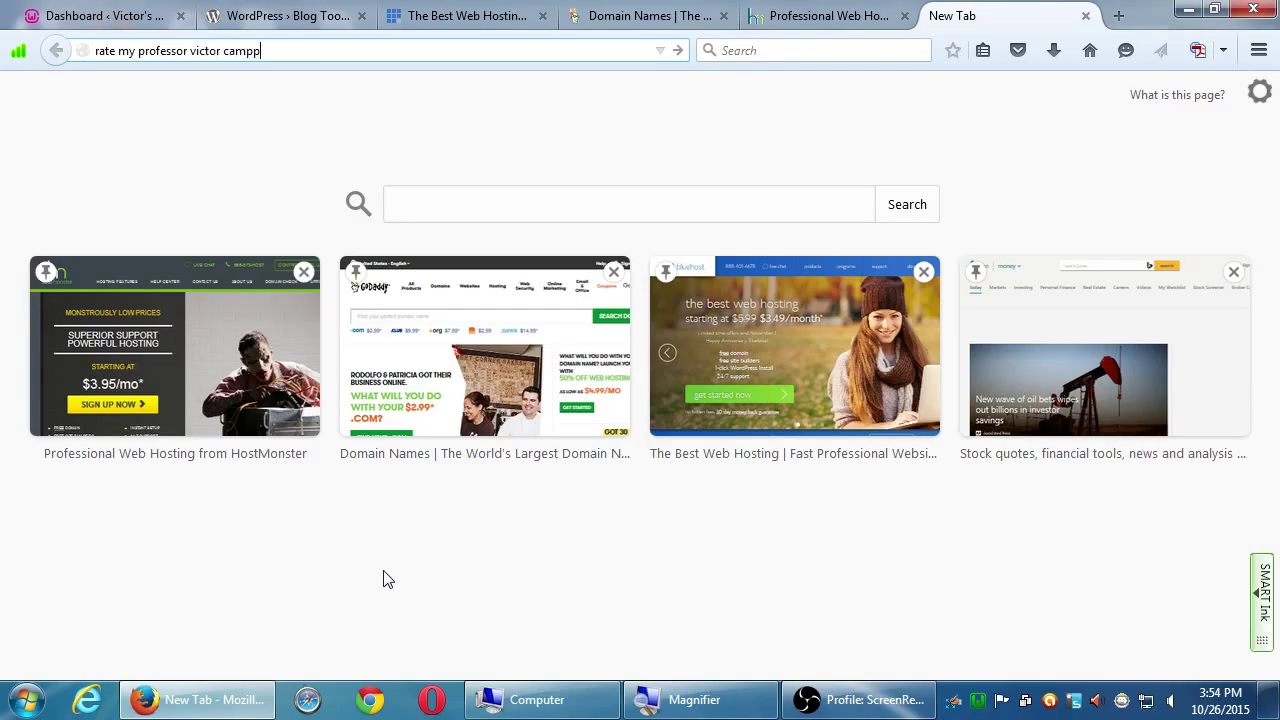
pyautogui.press('BackSpace')
pyautogui.write('os')
pyautogui.press('Return')
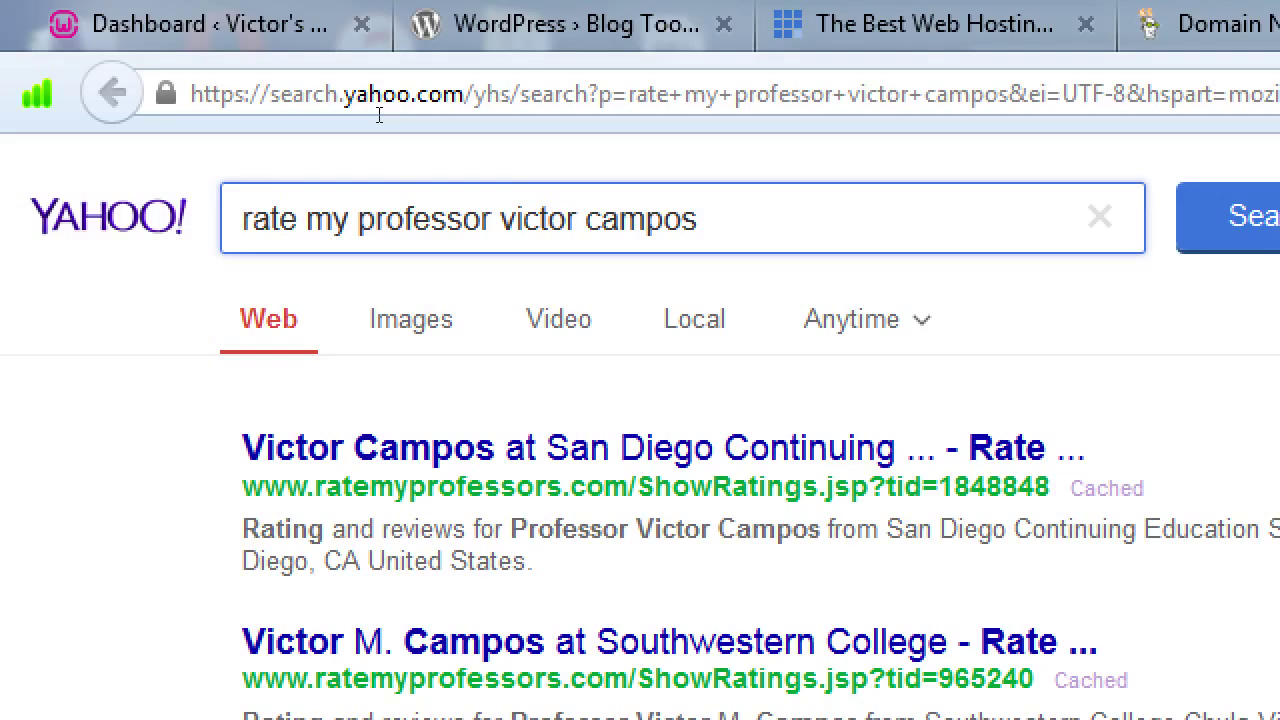
# Step: Clear the search results address from the address bar
pyautogui.click(379, 115)
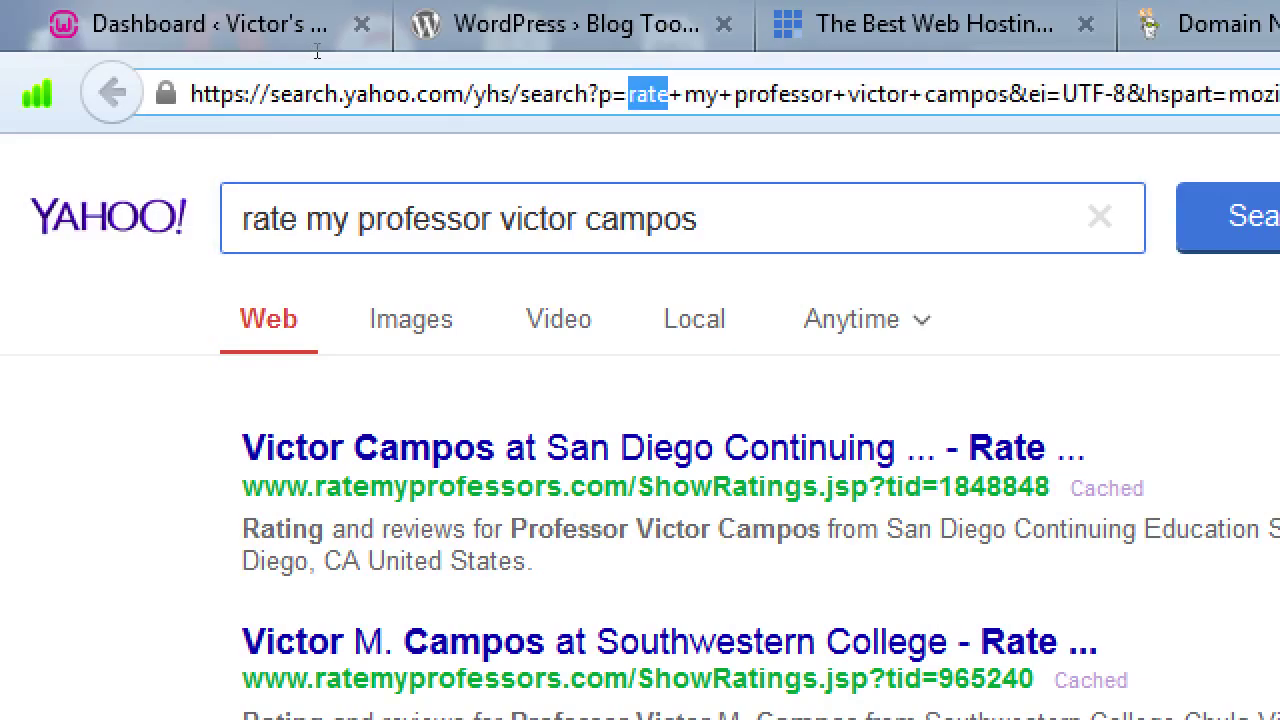
pyautogui.hotkey('ctrl', 'a')
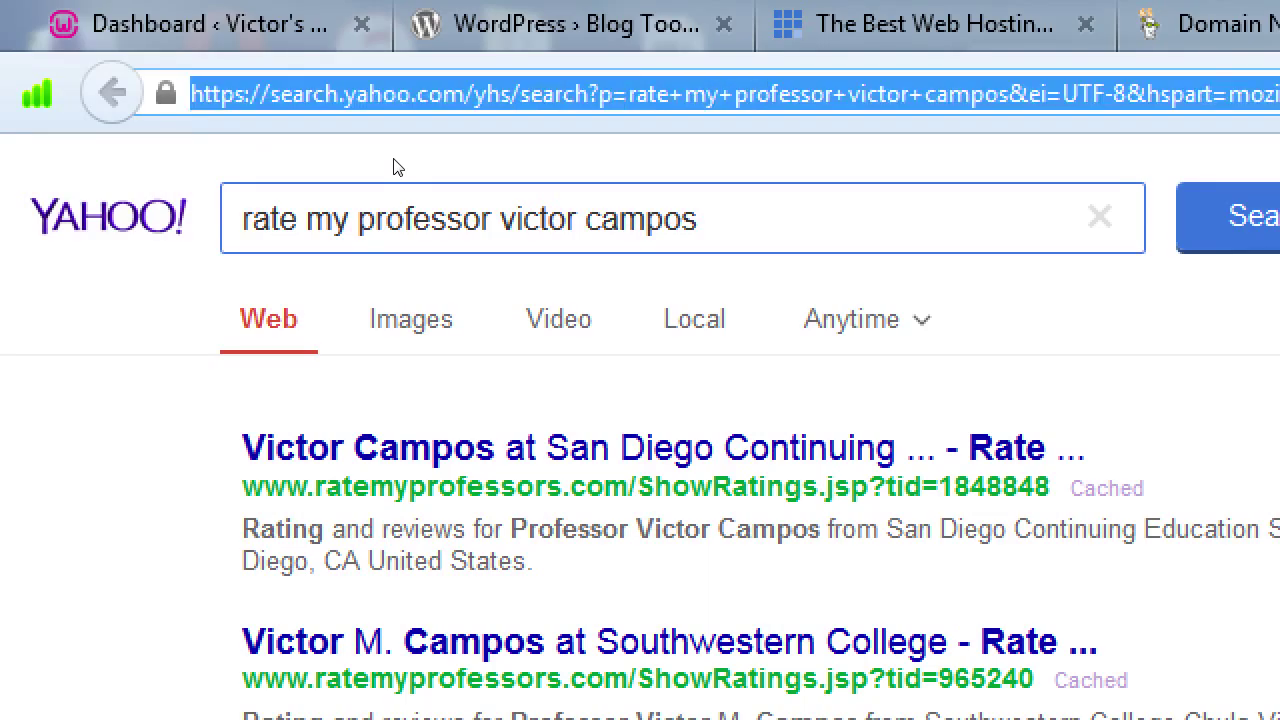
pyautogui.press('BackSpace')
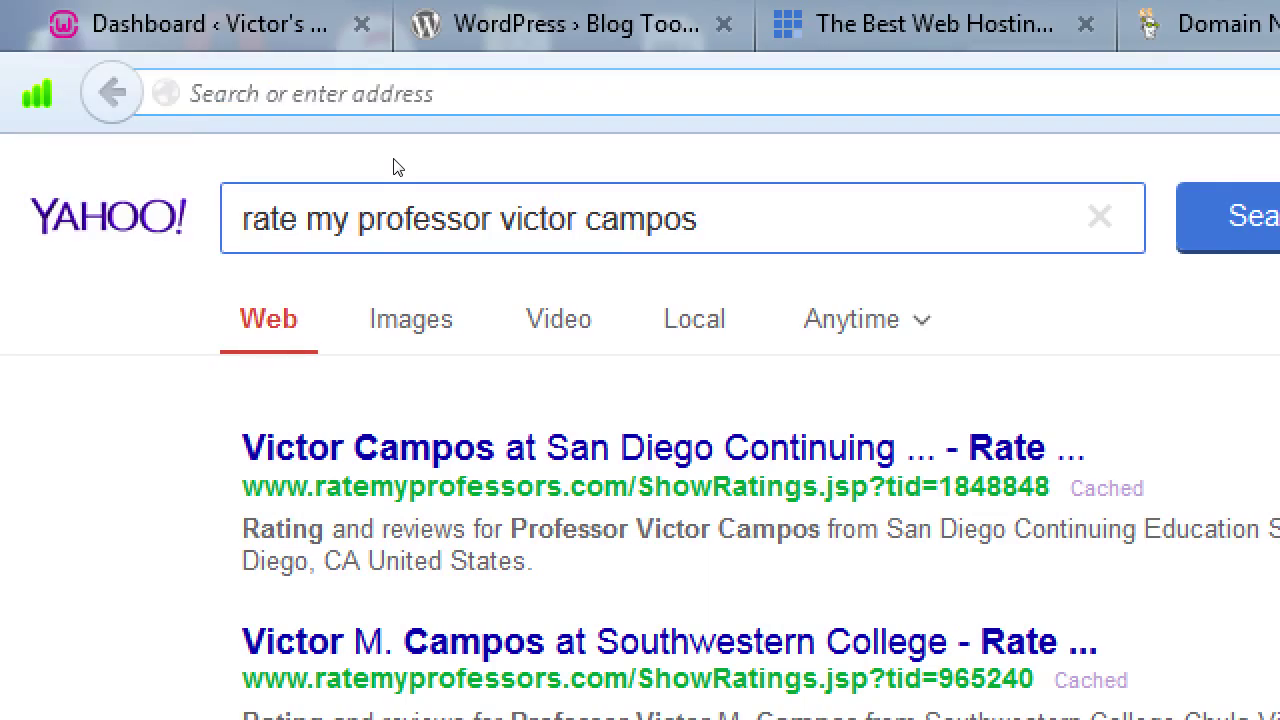
# Step: Note '5893G WordPress II' in the address bar, then start a new tab
pyautogui.write('58')
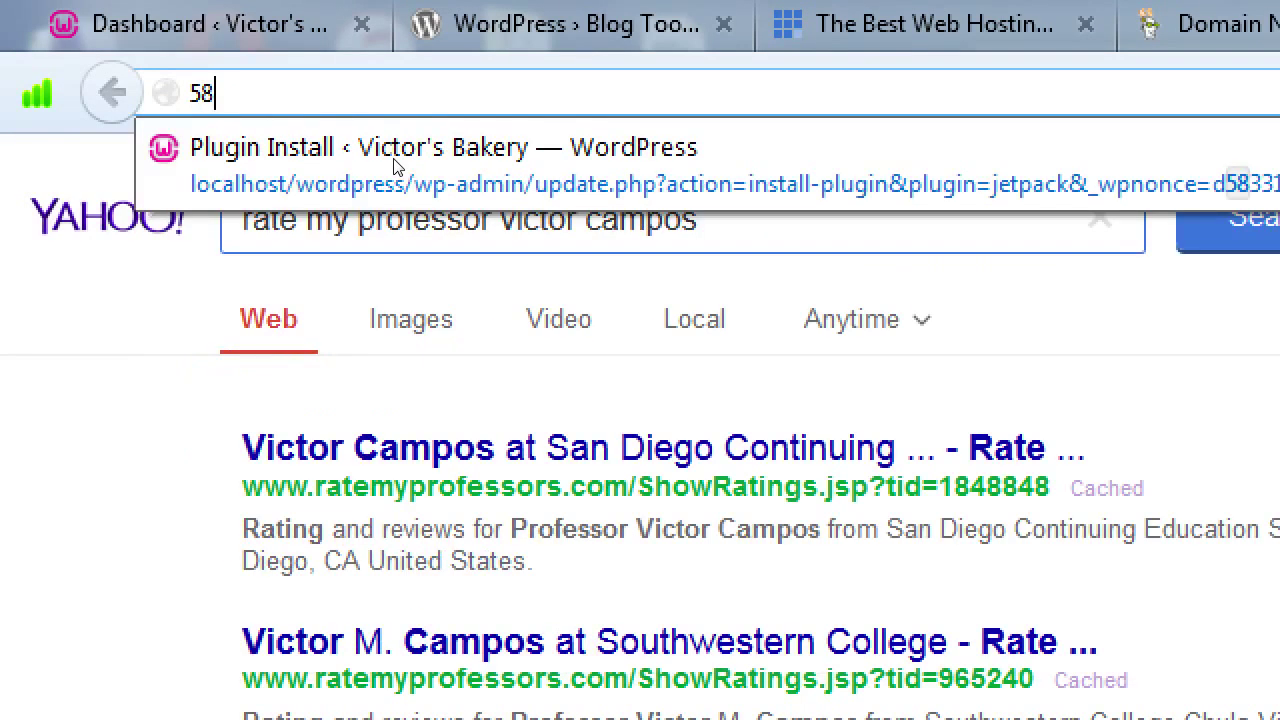
pyautogui.write('93G')
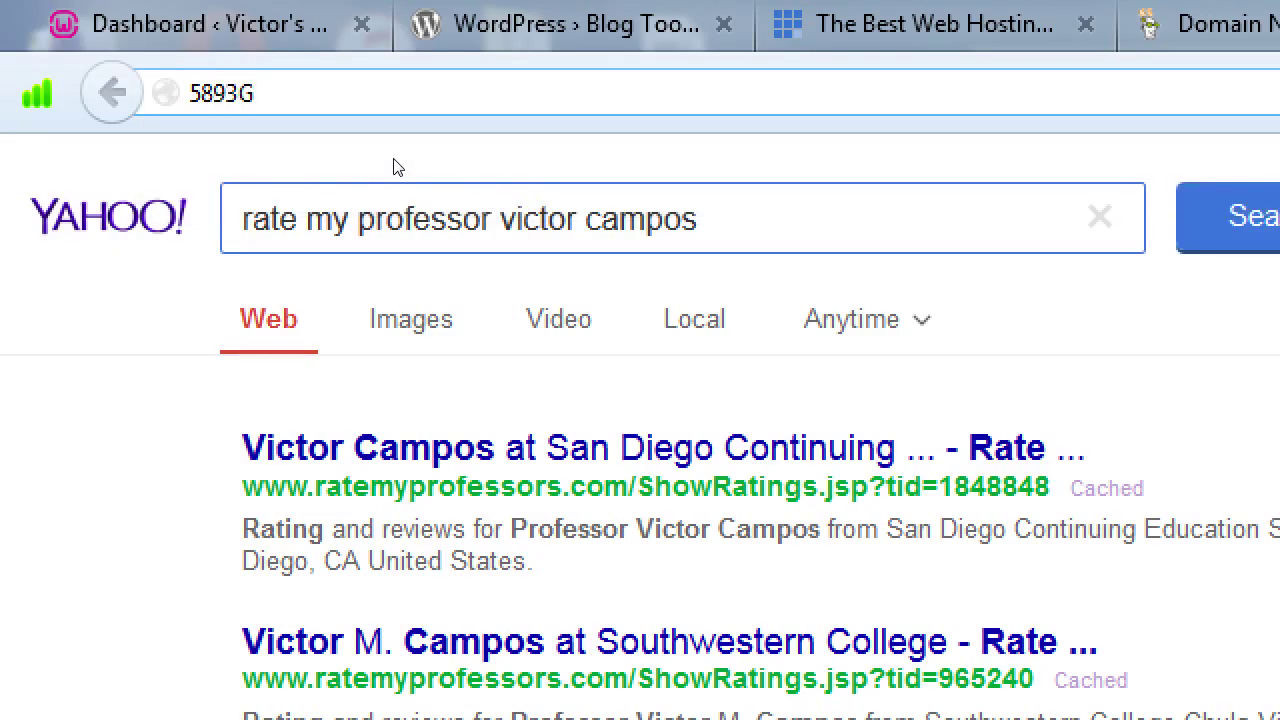
pyautogui.write(' WordPress')
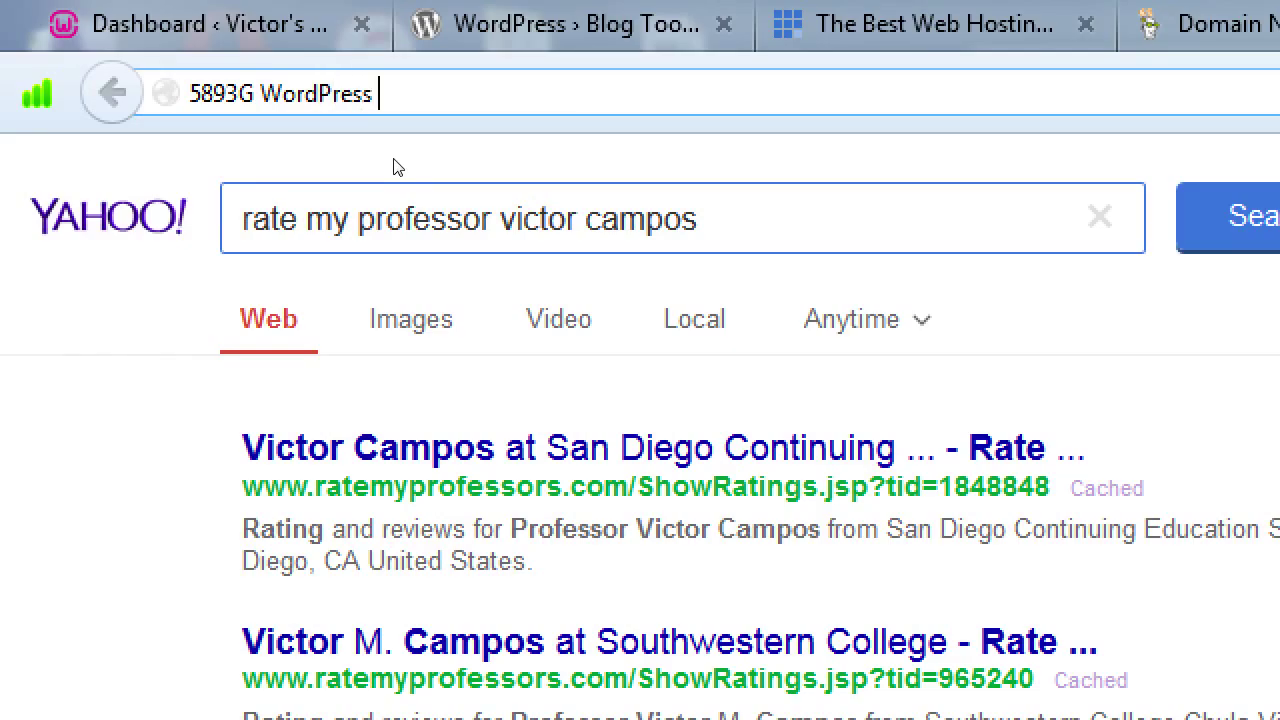
pyautogui.write(' II')
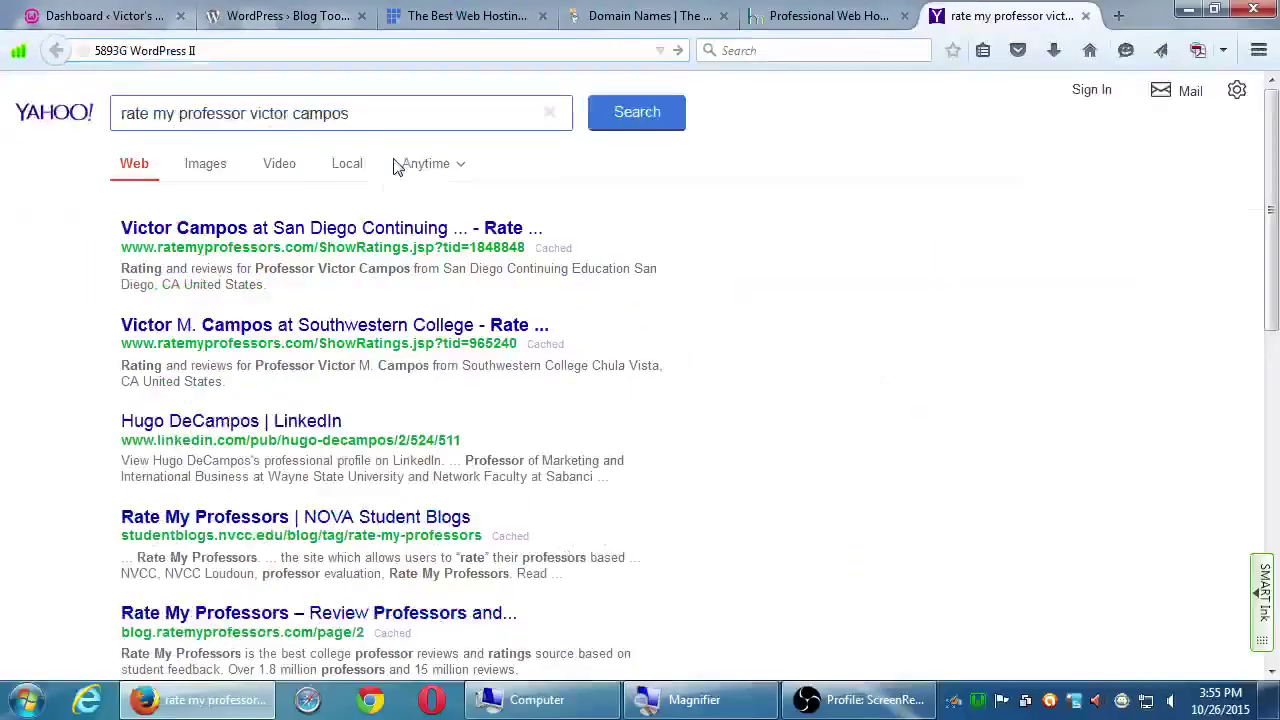
pyautogui.hotkey('ctrl', 't')
# Step: Load sdce.edu and open its TAKE A CLASS schedule
pyautogui.write('sdce')
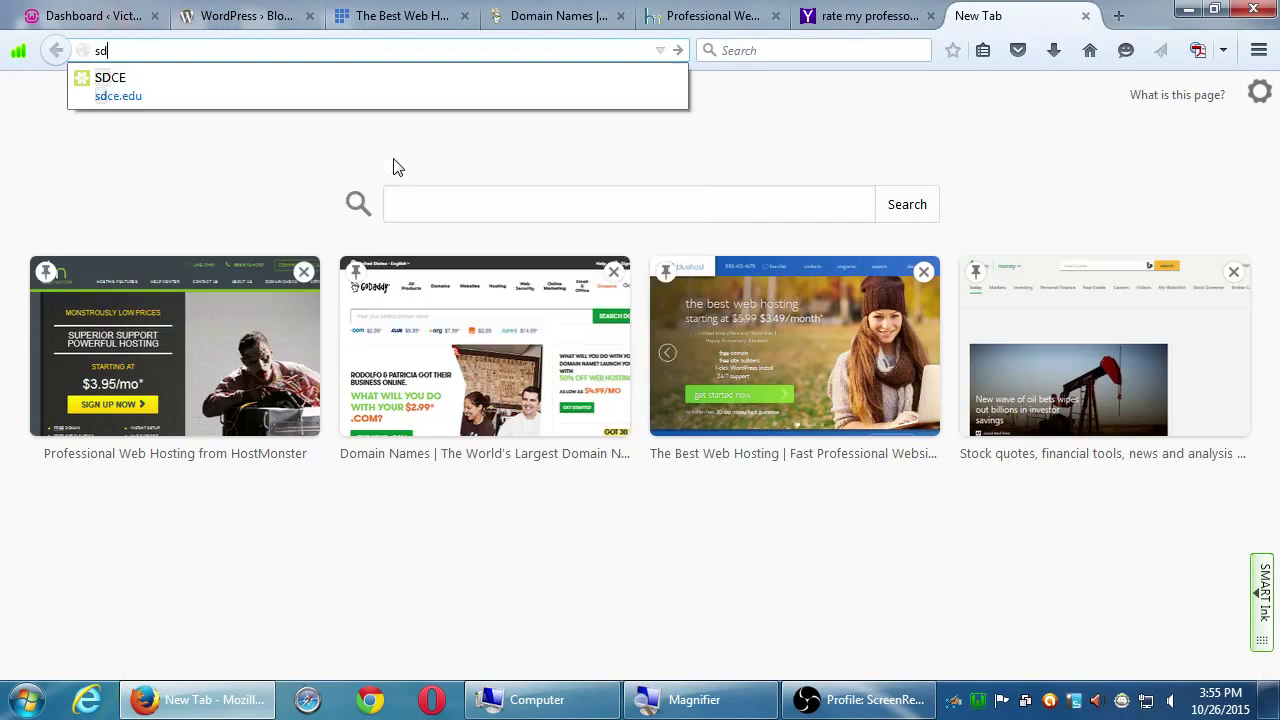
pyautogui.write('.edu')
pyautogui.press('Return')
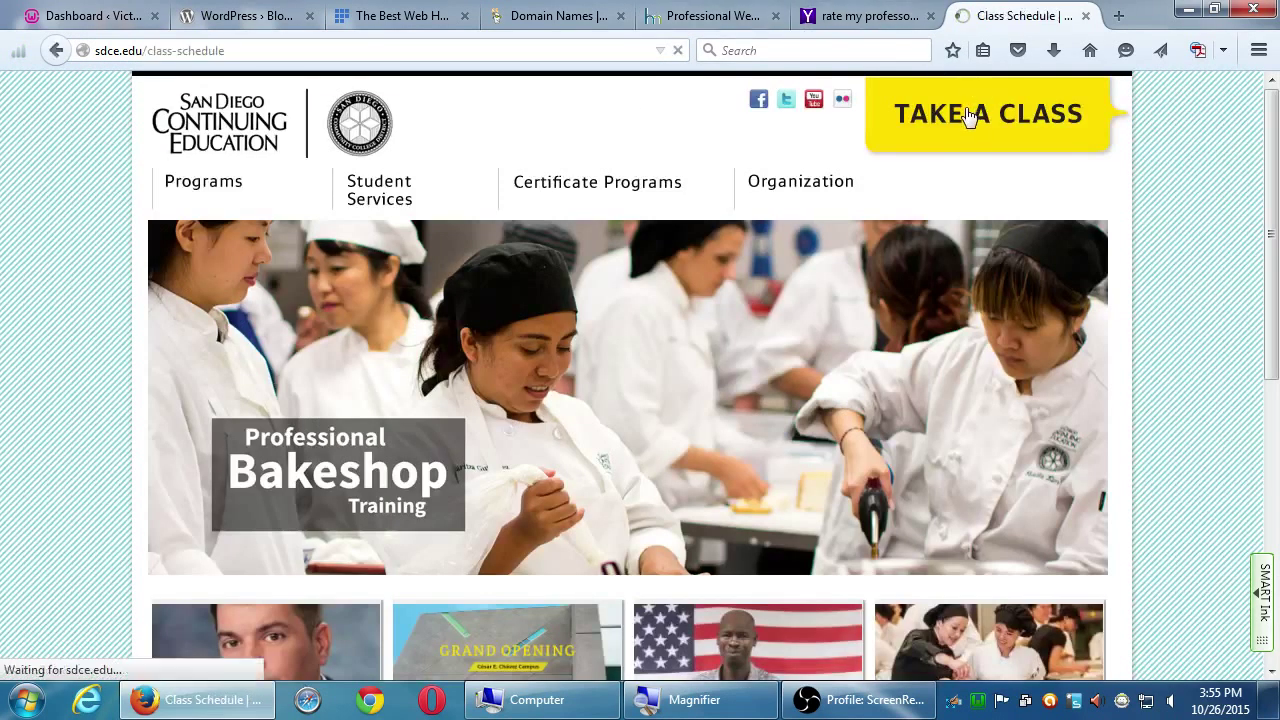
pyautogui.click(972, 116)
# Step: Filter classes by the instructor's surname as keyword and sort results by start date
pyautogui.click(908, 581)
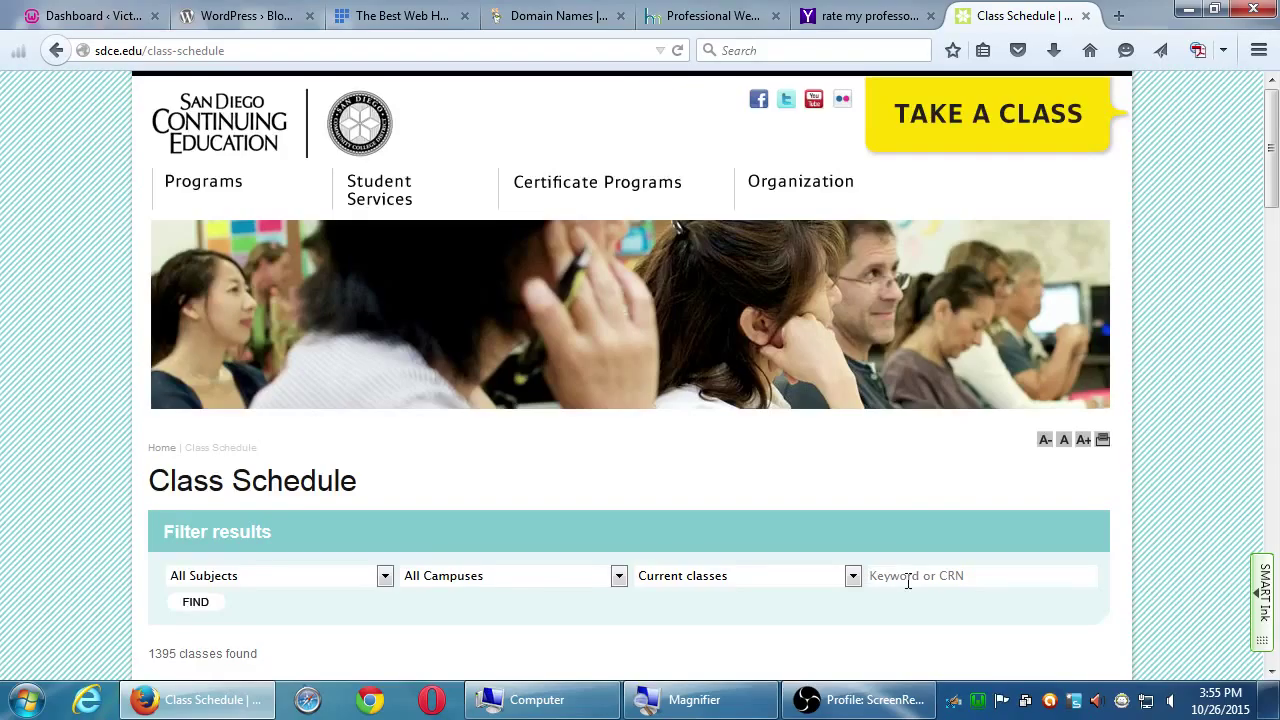
pyautogui.write('campos')
pyautogui.press('Return')
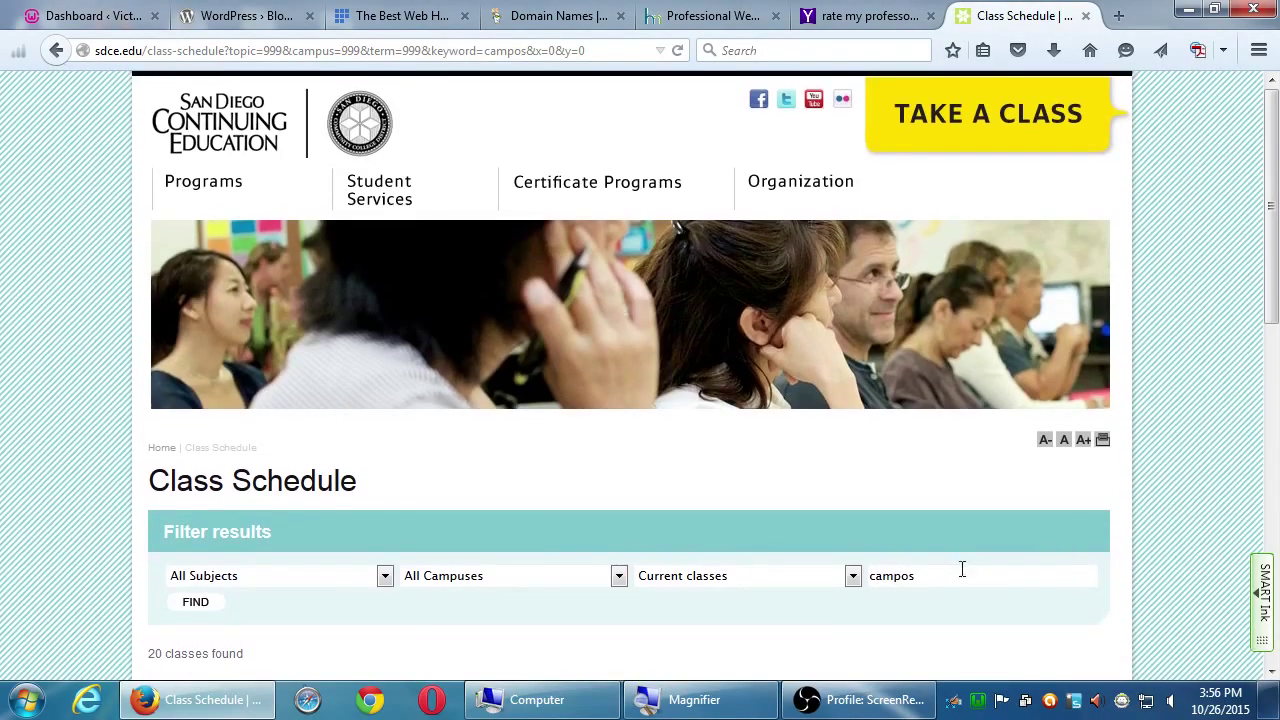
pyautogui.scroll(-3, 960, 569)
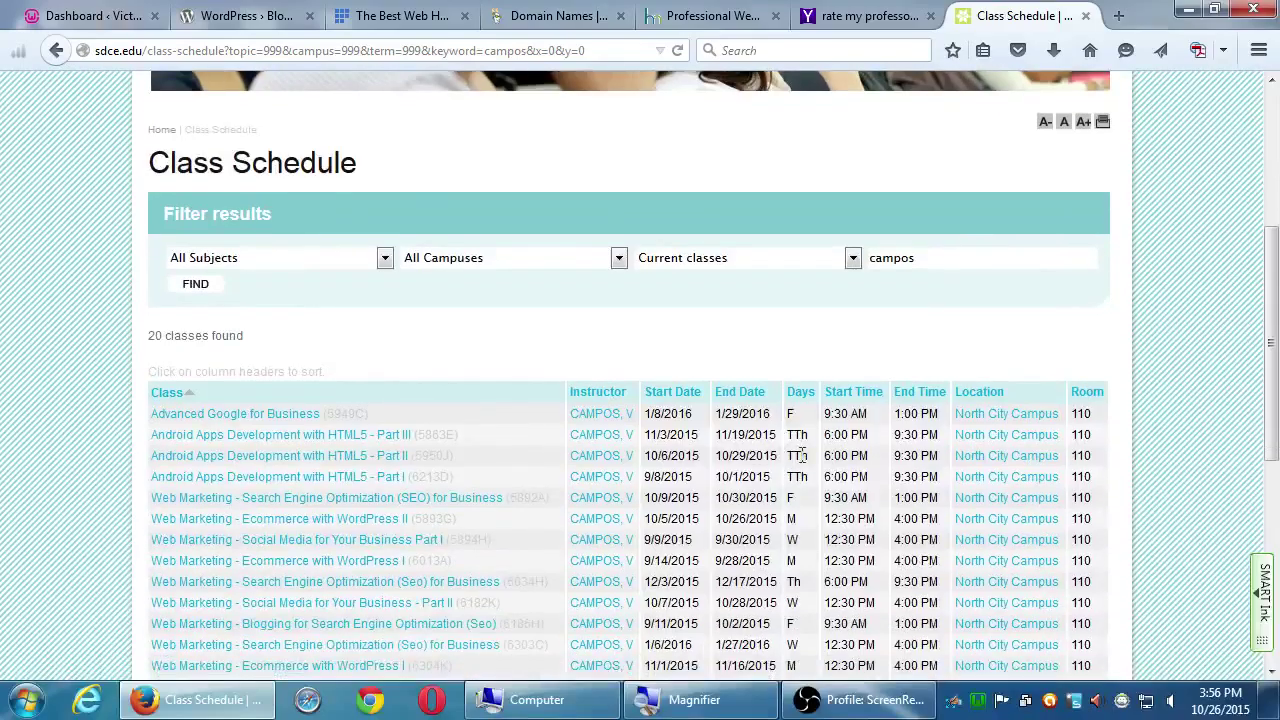
pyautogui.click(672, 392)
# Step: Order the instructor's schedule results ascending by the Start Date column
pyautogui.scroll(-5, 71, 466)
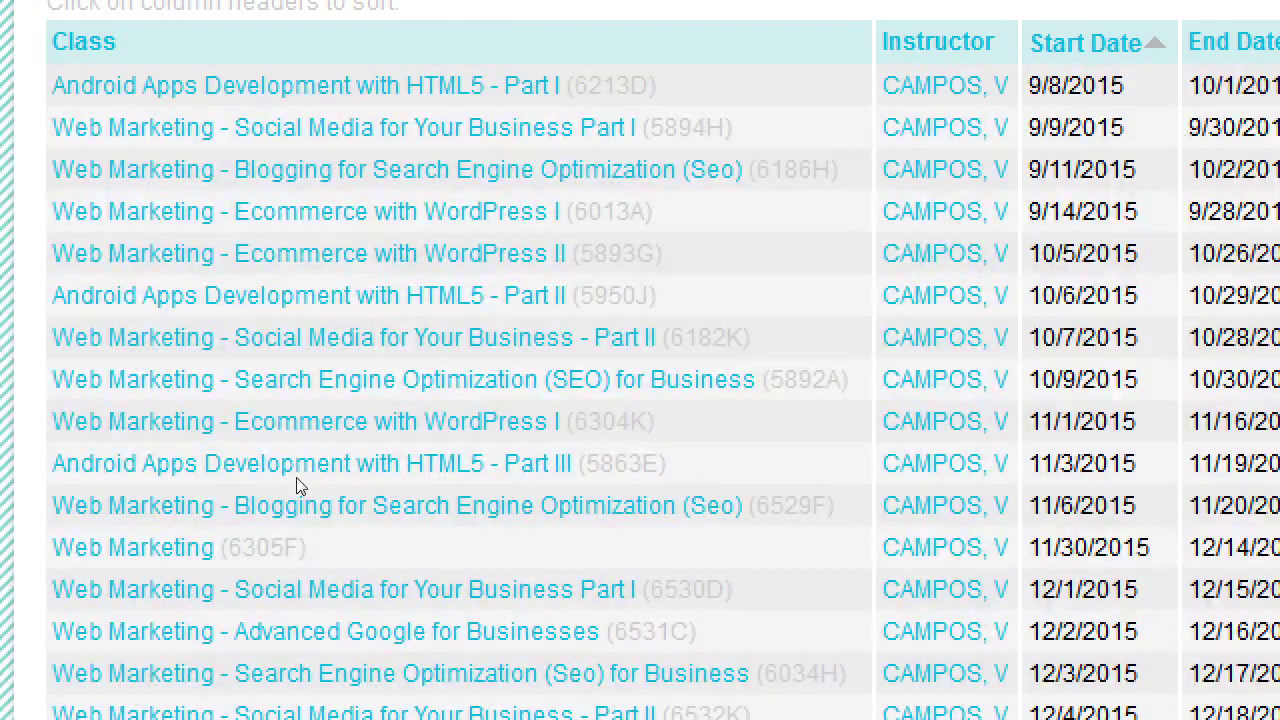
pyautogui.click(250, 503)
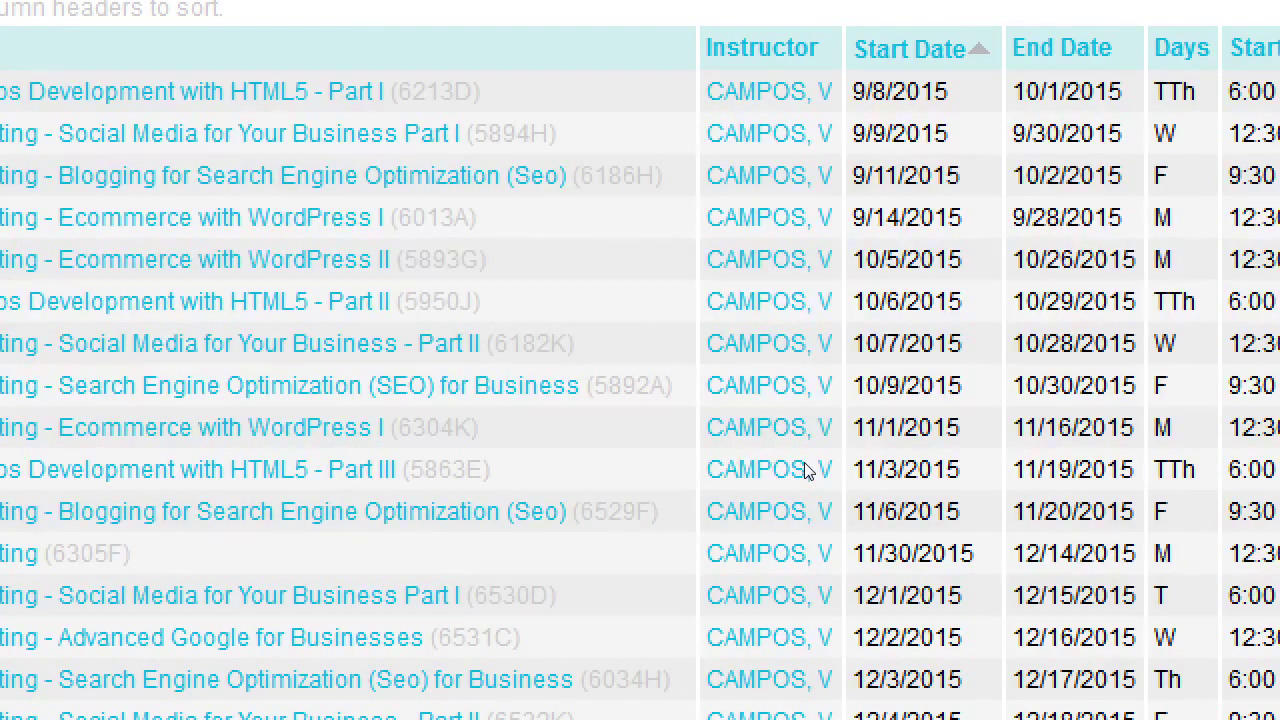
pyautogui.doubleClick(796, 428)
pyautogui.doubleClick(800, 447)
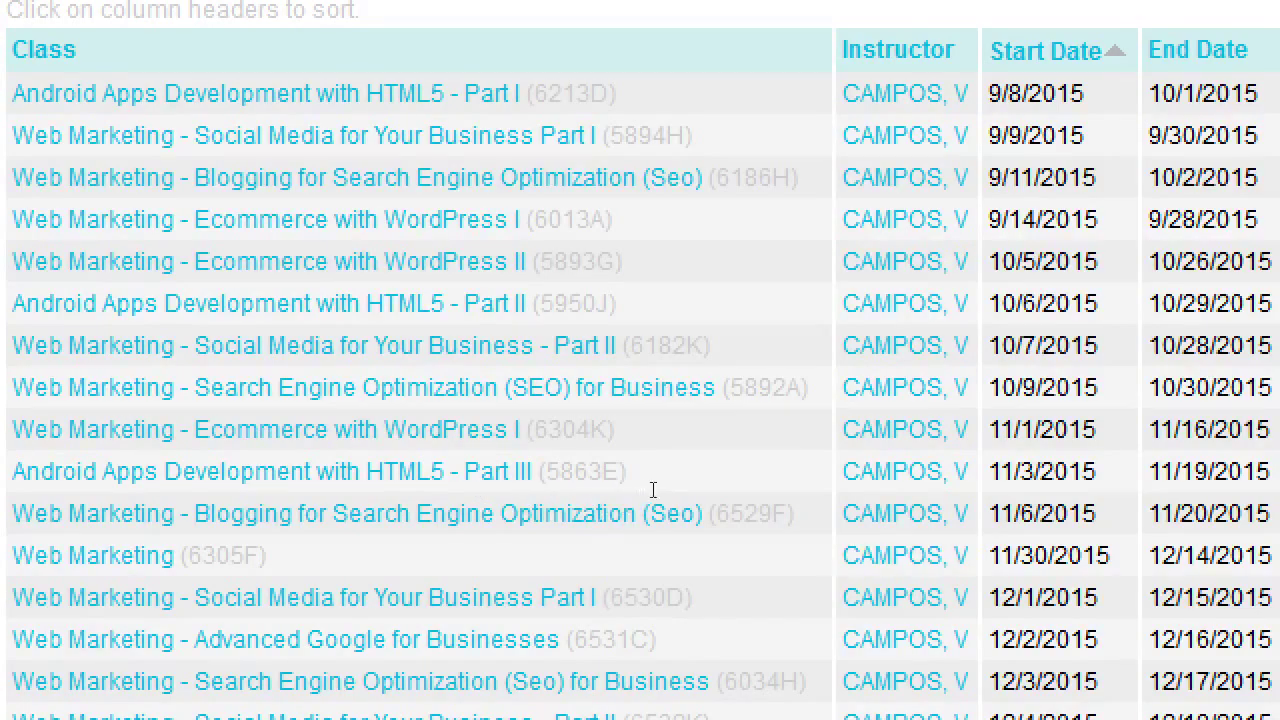
pyautogui.moveTo(990, 555); pyautogui.dragTo(1096, 555)
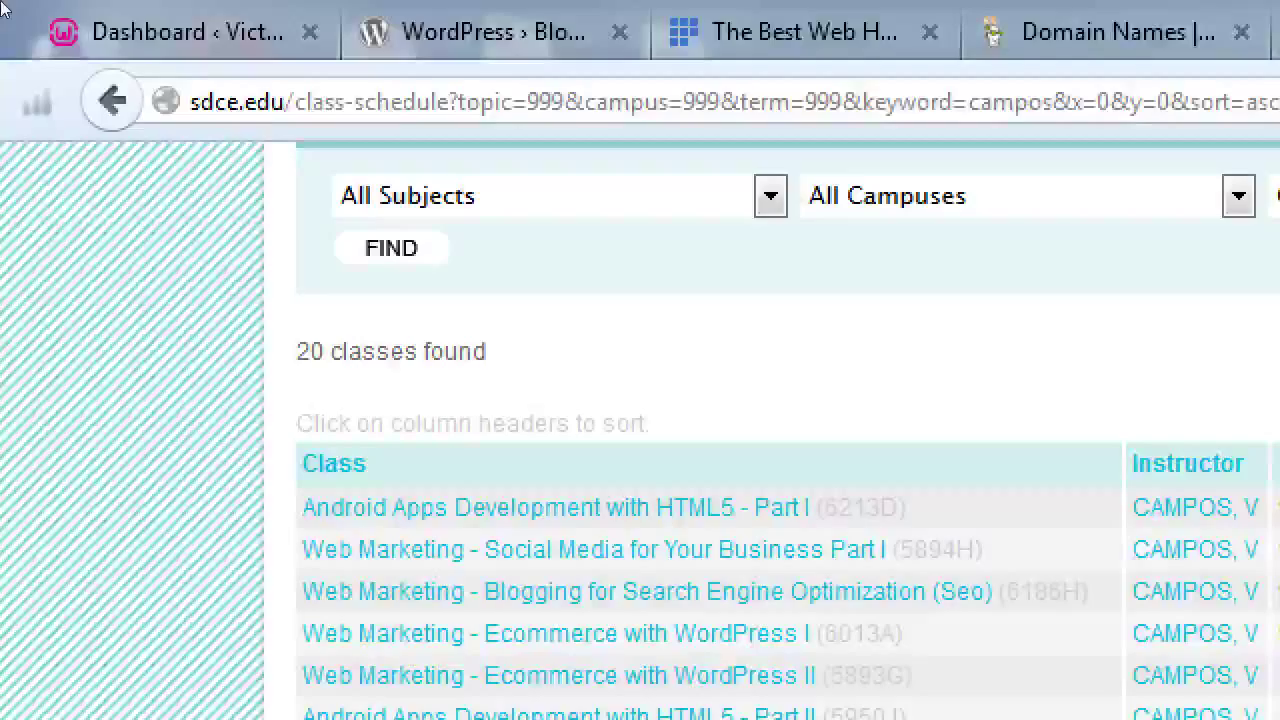
# Step: Delete everything after the domain in the address bar, leaving only sdce.edu
pyautogui.click(268, 101)
pyautogui.click(268, 101)
pyautogui.press('Right')
pyautogui.hotkey('shift', 'End')
pyautogui.press('Delete')
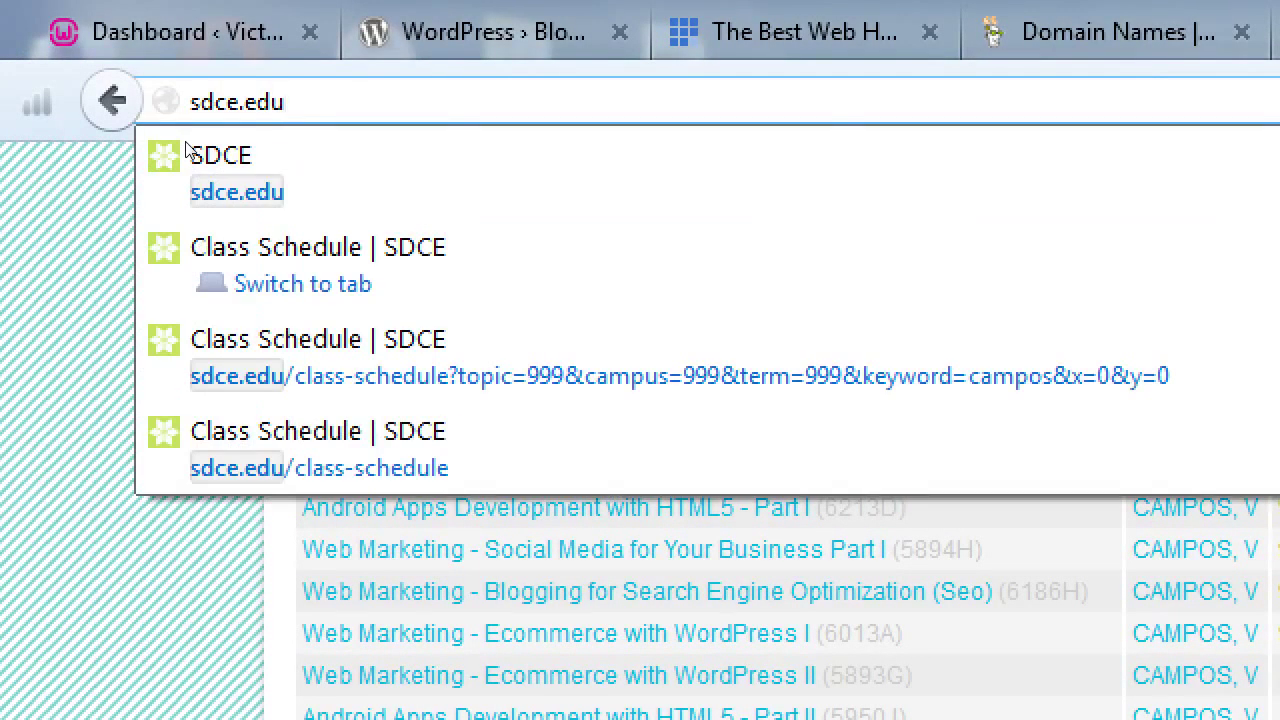